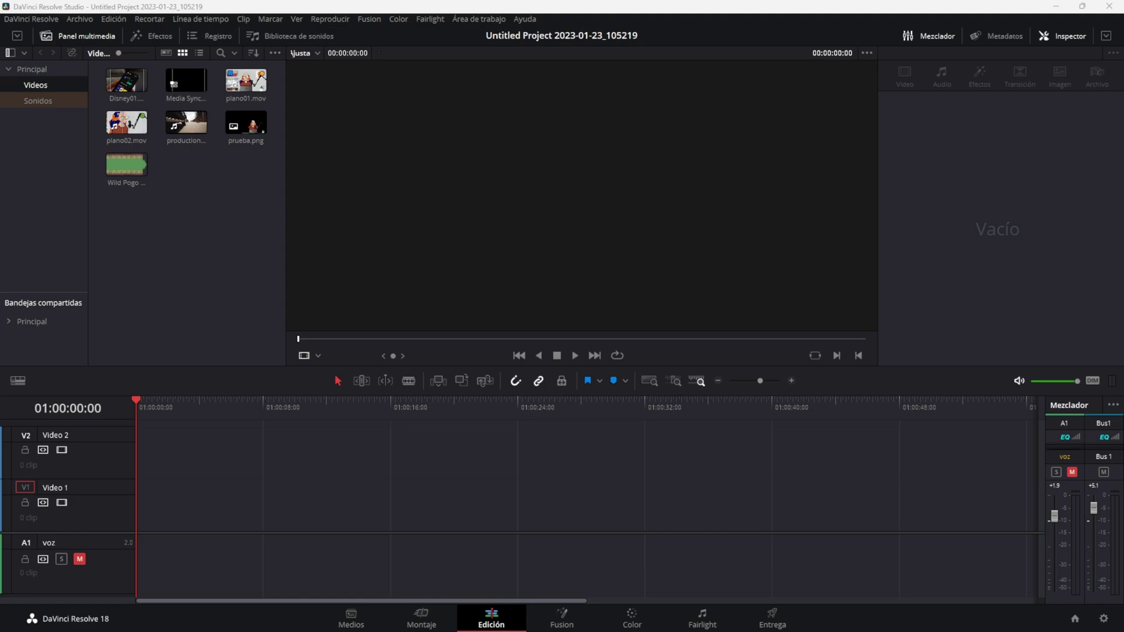
Delete the empty Video 2 track from Timeline 1 and load prueba.png in the source viewer.
right_click(92, 463)
left_click(143, 546)
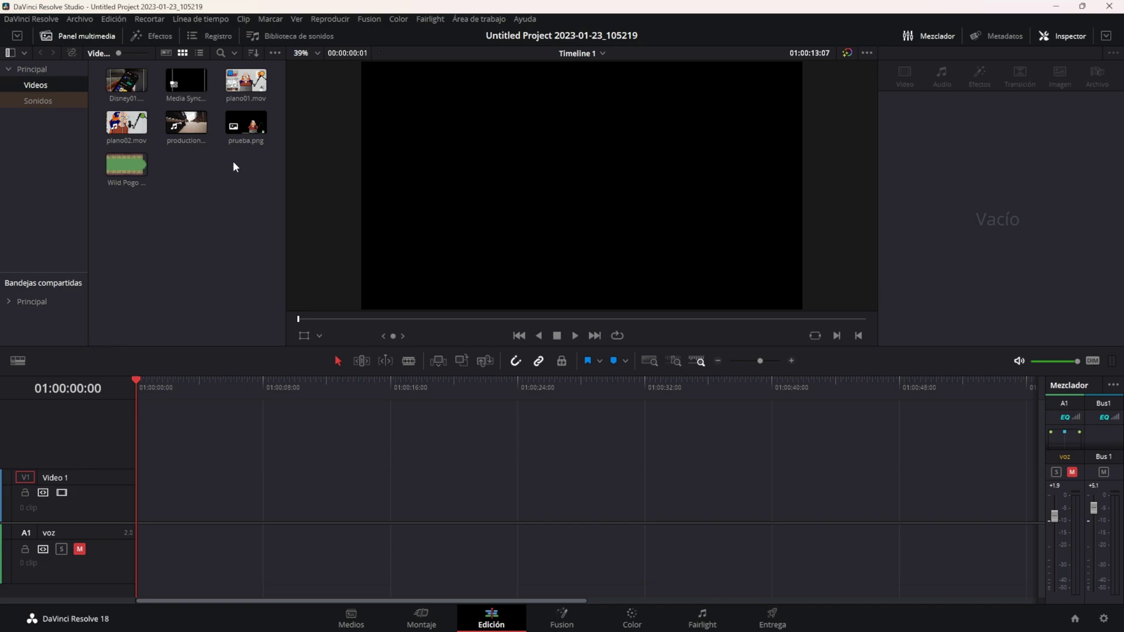
left_click(239, 126)
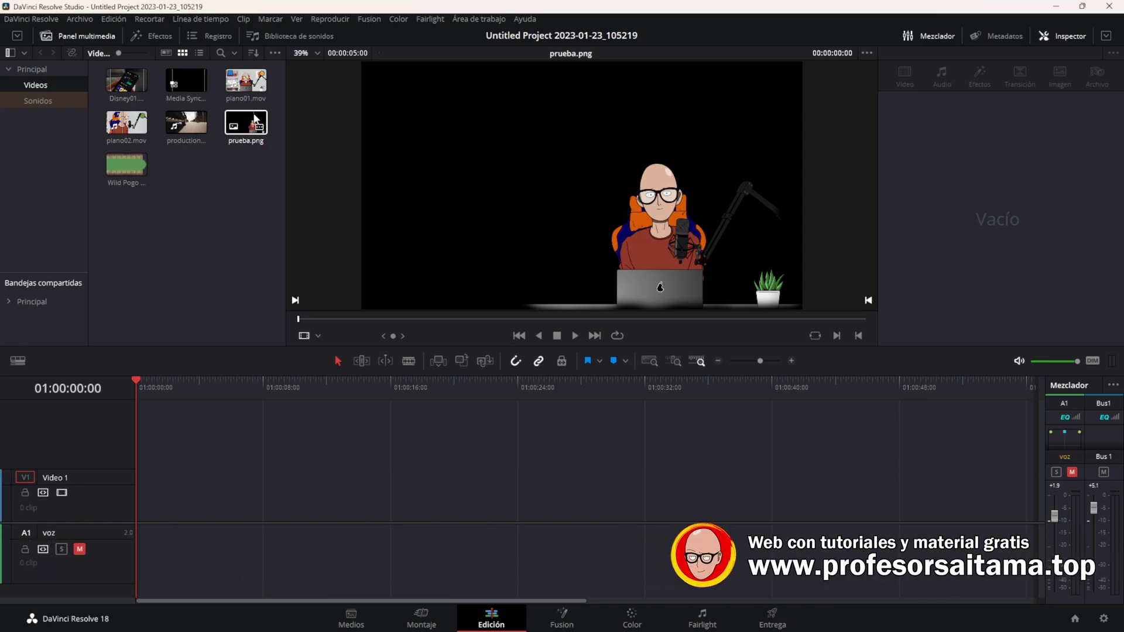
Drop prueba.png onto Video 1, zoom the timeline in and park the playhead at the clip's start.
mouse_move(242, 124)
left_mouse_down()
mouse_move(245, 327)
mouse_move(308, 503)
left_mouse_up()
left_click(339, 396)
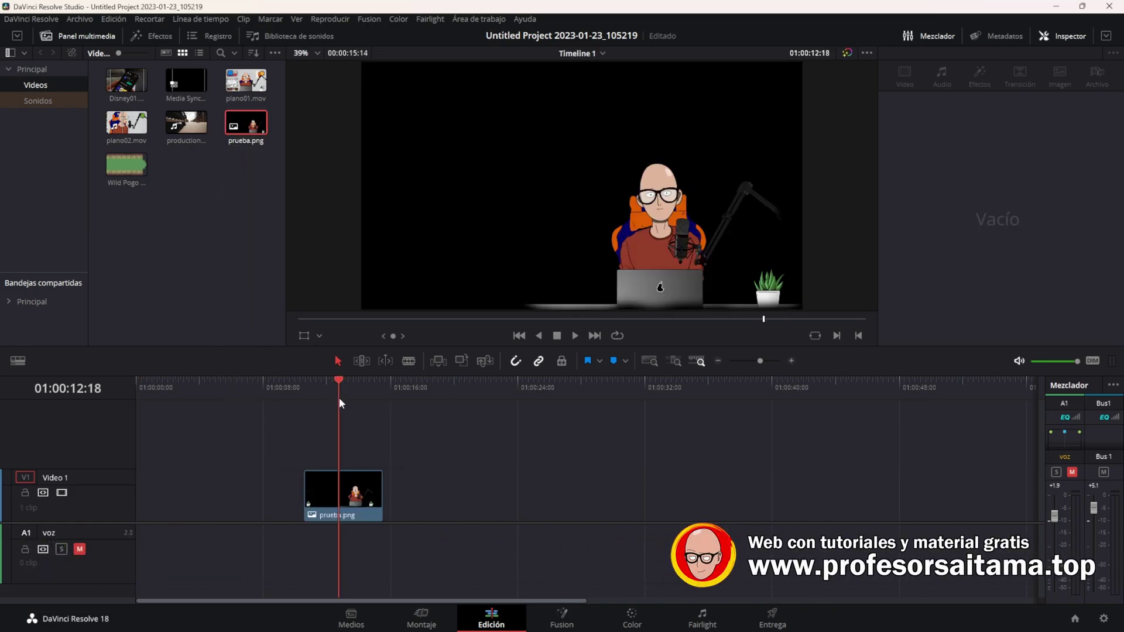
scroll(343, 434, "up", 1)
scroll(343, 434, "up", 1)
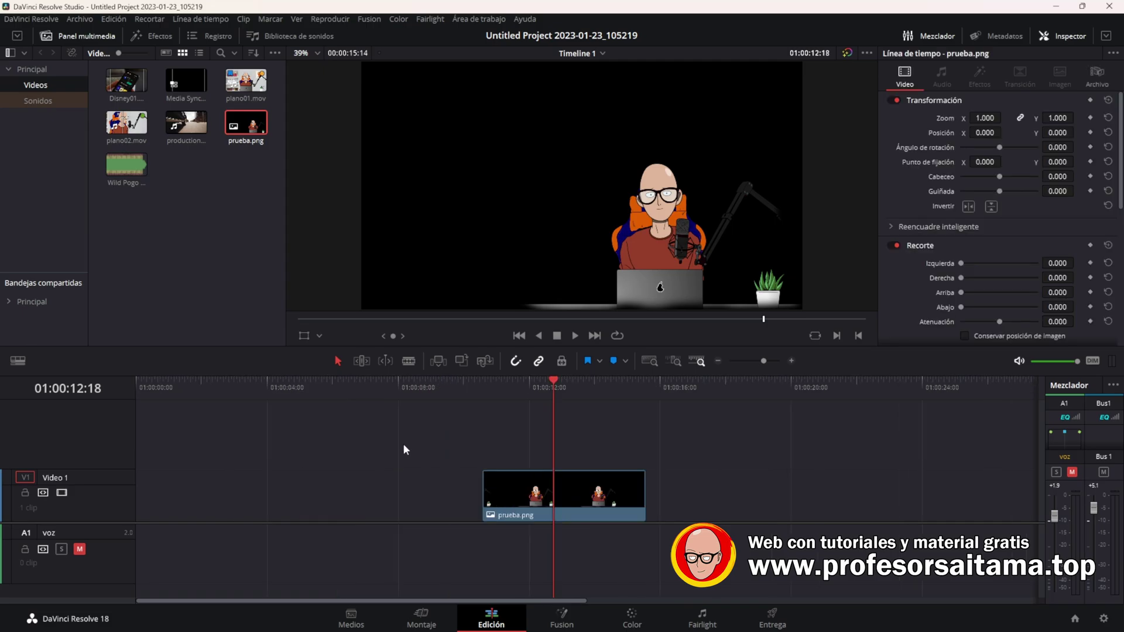
scroll(403, 444, "up", 2)
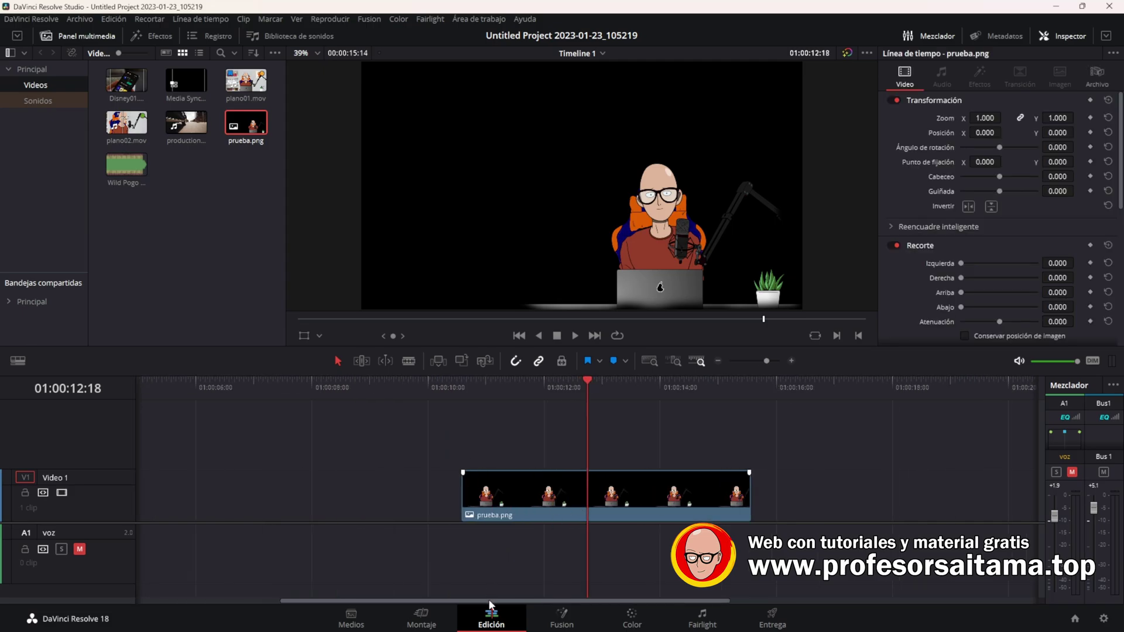
left_click_drag(489, 599, 550, 600)
left_click(338, 382)
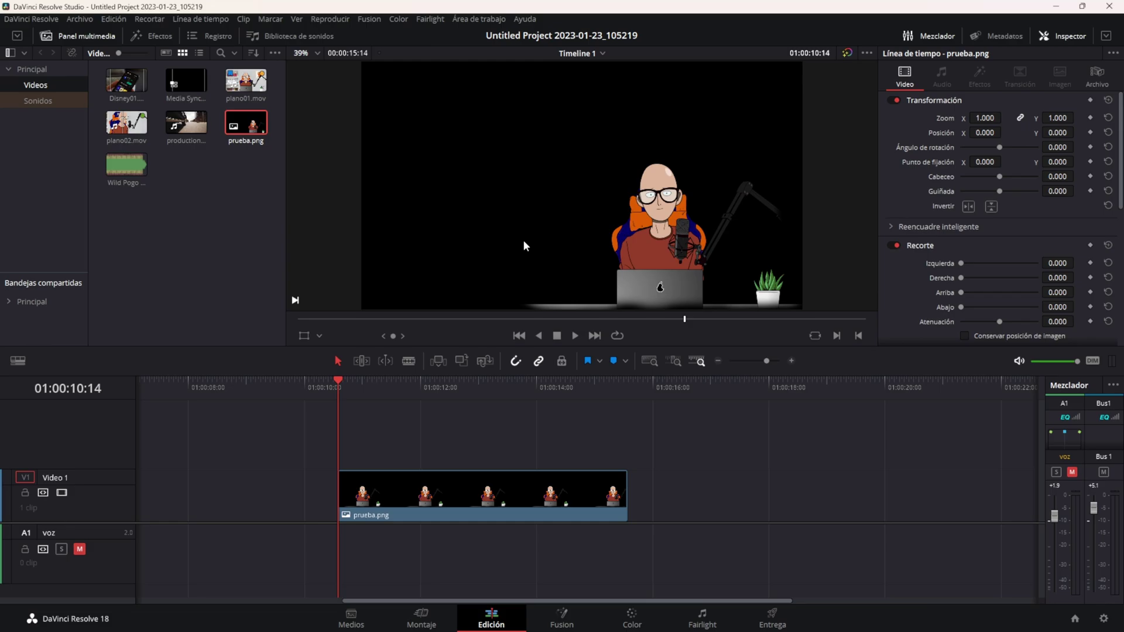
left_click(384, 497)
left_click(193, 172)
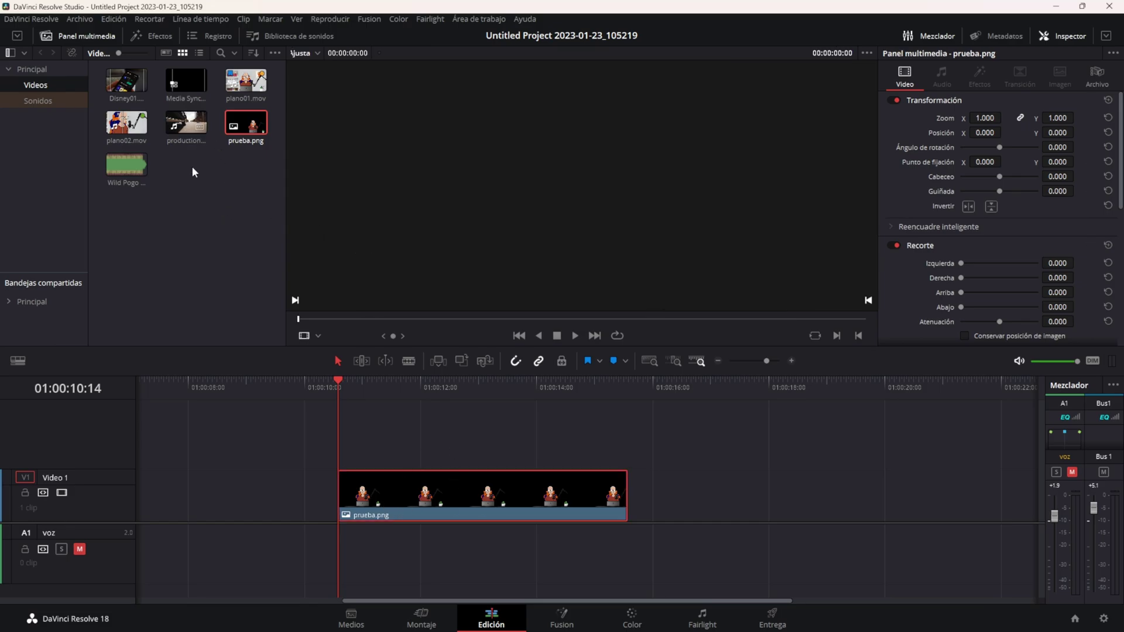
Add a Color sólido generator clip from Effects > Generadores to the timeline.
left_click(156, 34)
left_click(43, 134)
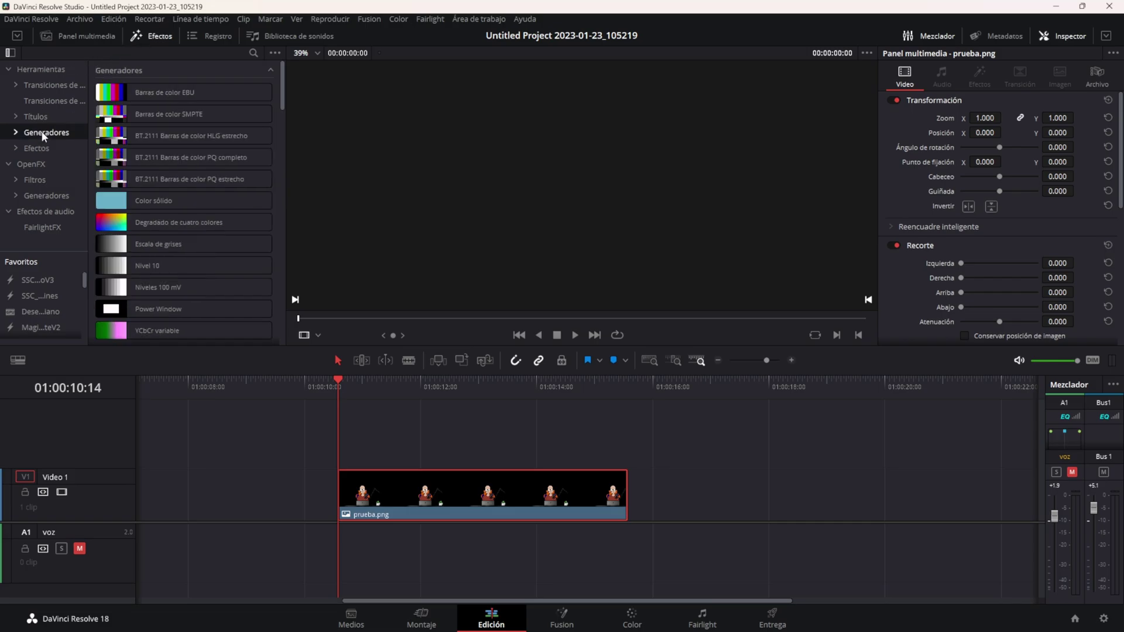
left_click(108, 202)
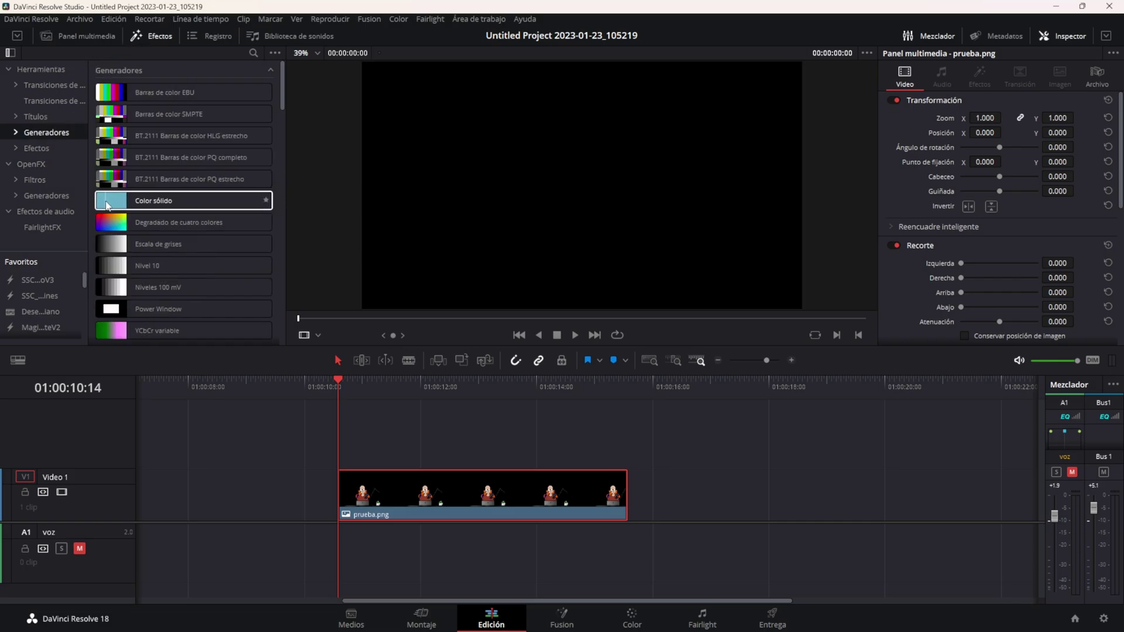
left_click(107, 202)
mouse_move(107, 204)
left_mouse_down()
mouse_move(303, 445)
mouse_move(174, 440)
left_mouse_up()
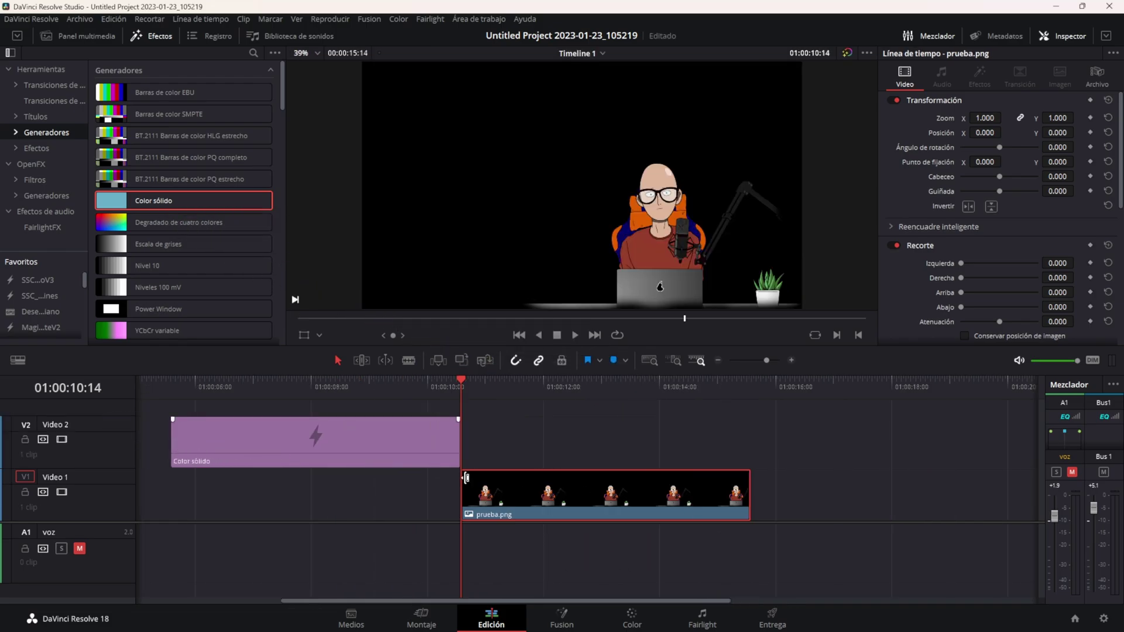
Move prueba.png up to V2 and align the Color sólido clip beneath it on V1.
left_click_drag(499, 466, 498, 442)
left_click_drag(410, 449, 672, 519)
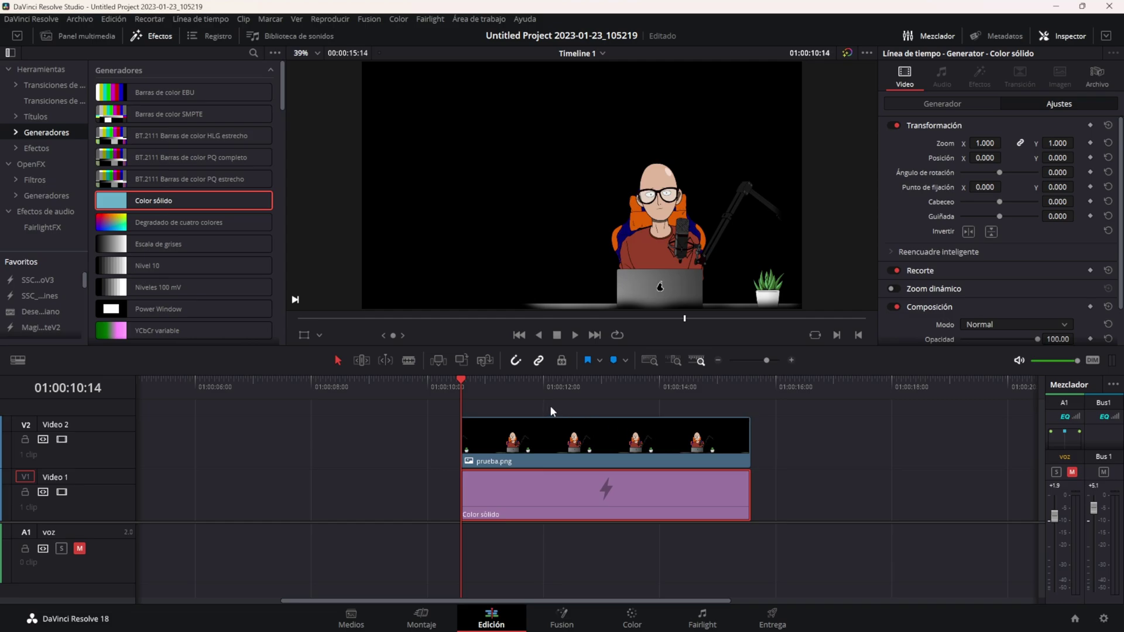
scroll(553, 410, "right", 5)
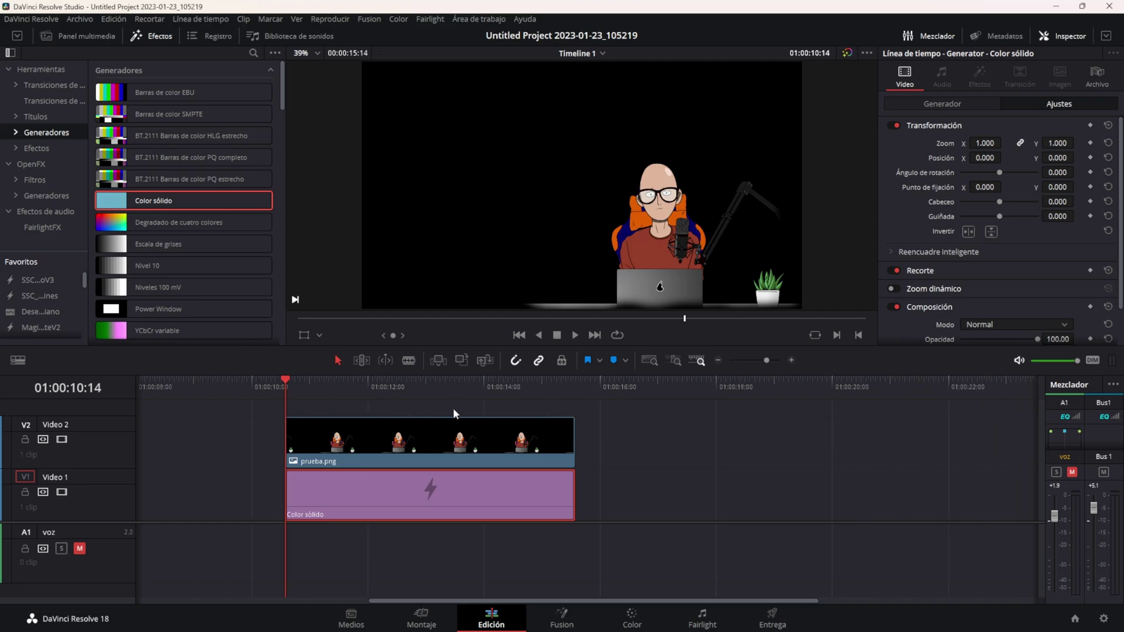
left_click(339, 385)
key("Left")
key("Left")
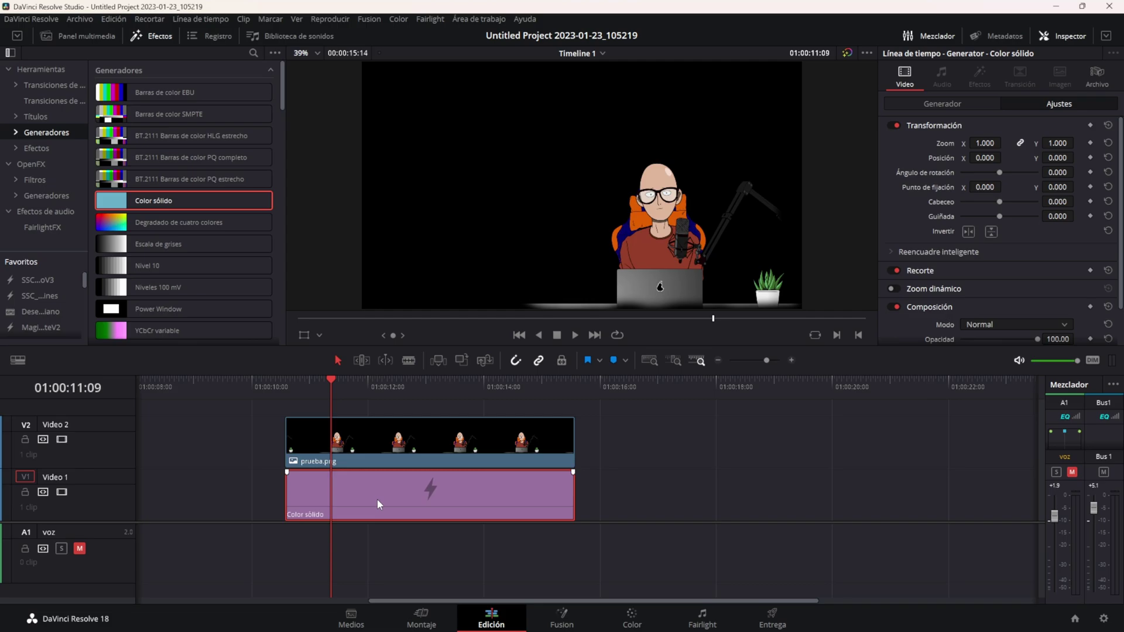
left_click(608, 505)
left_click(461, 494)
scroll(904, 164, "down", 1)
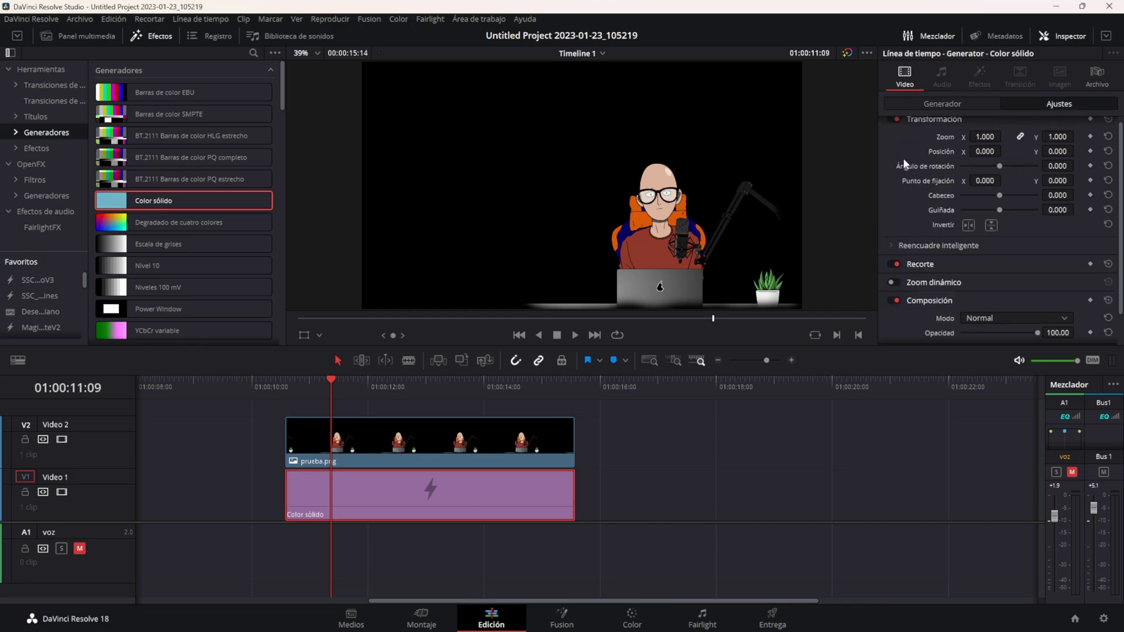
scroll(904, 164, "up", 1)
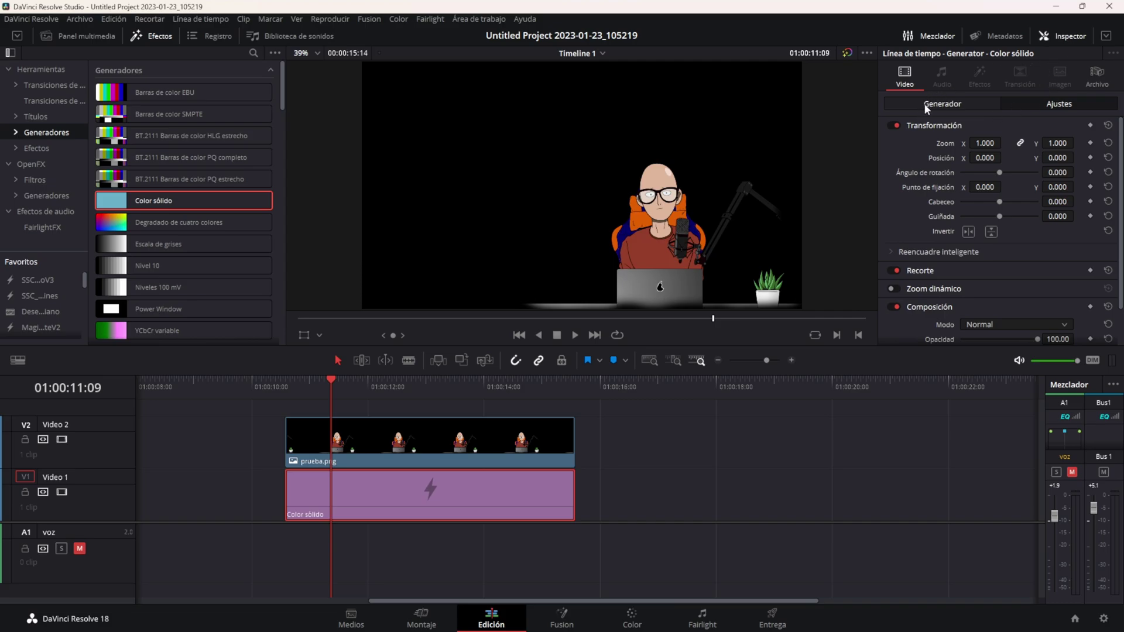
Set the Color sólido generator's colour to light blue #55aaff in the Inspector.
left_click(924, 103)
left_click(970, 143)
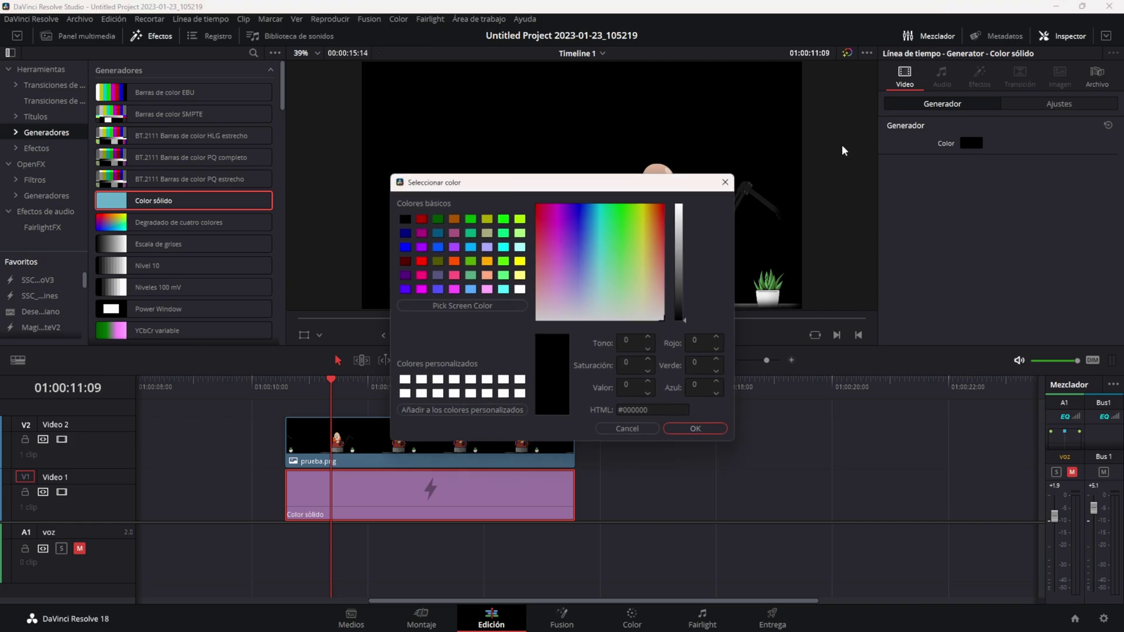
left_click_drag(573, 182, 192, 187)
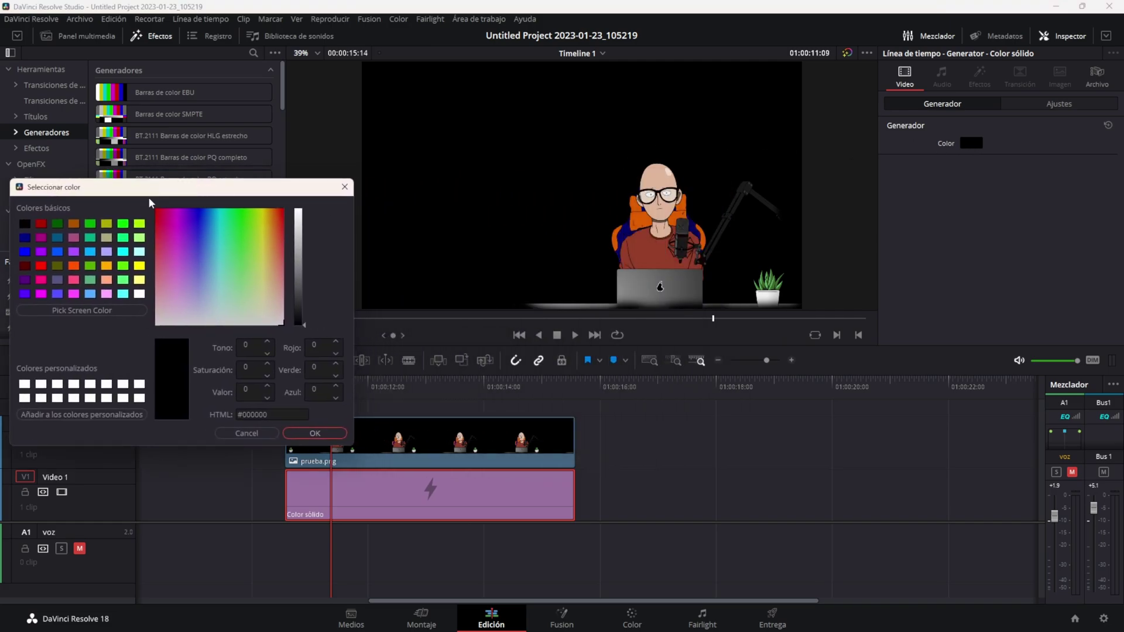
left_click(90, 294)
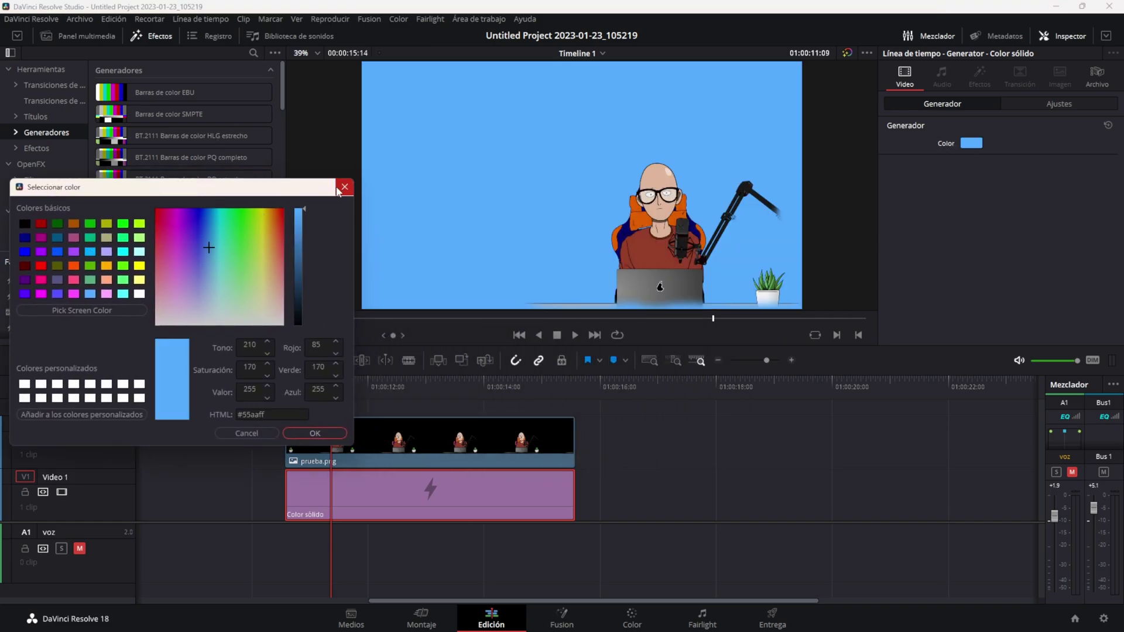
left_click(331, 432)
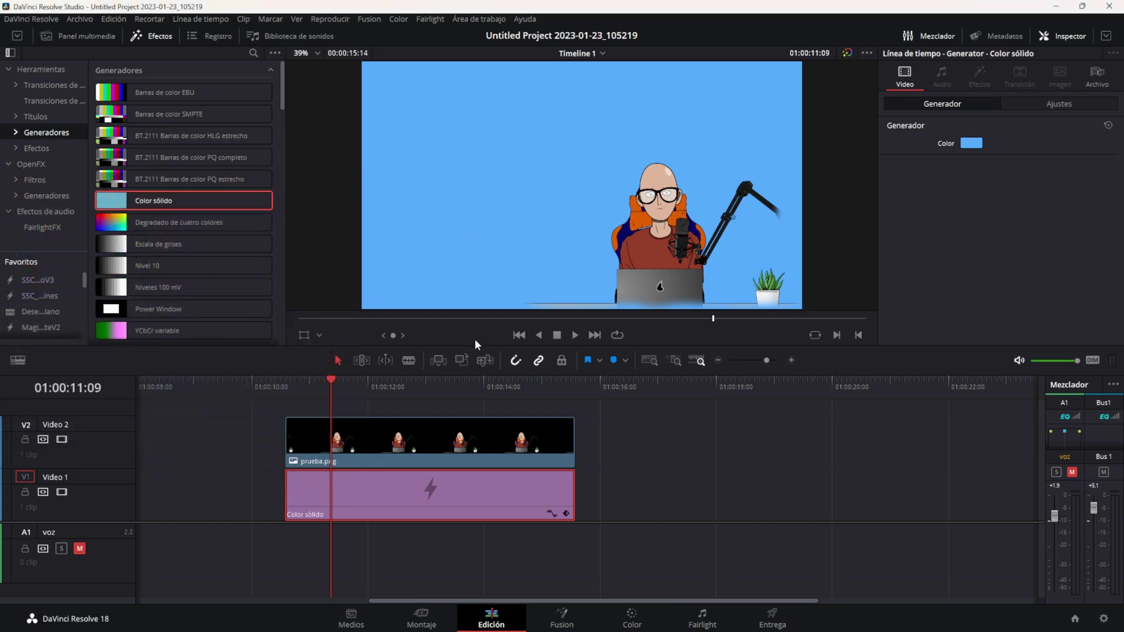
left_click(285, 386)
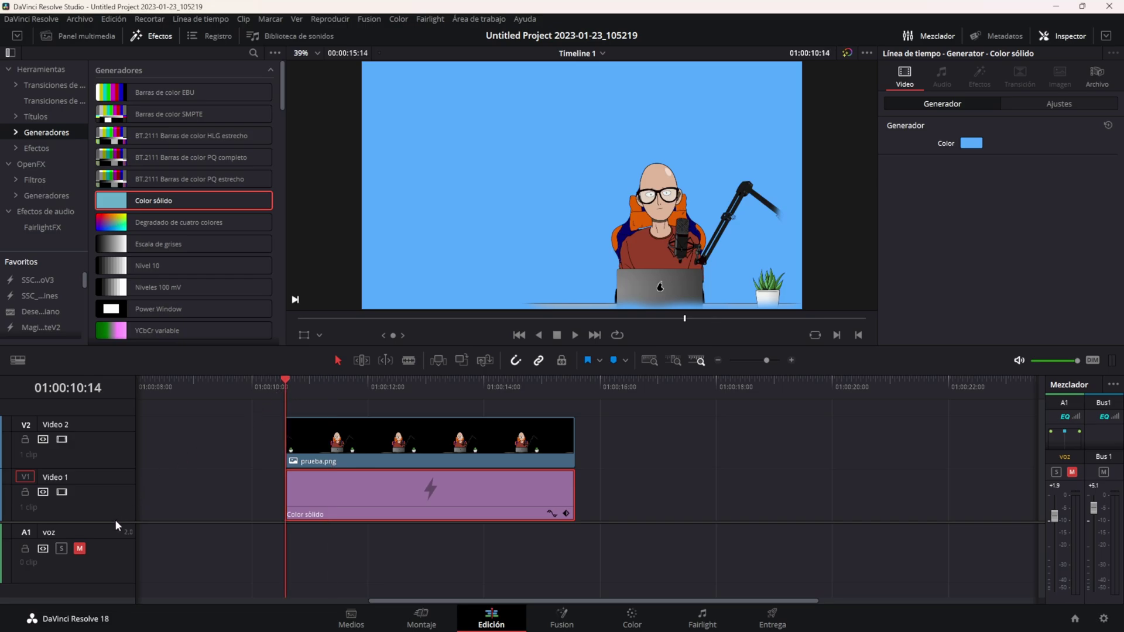
Add a Texto title from Effects > Títulos on a new Video 3 track.
left_click_drag(115, 522, 115, 580)
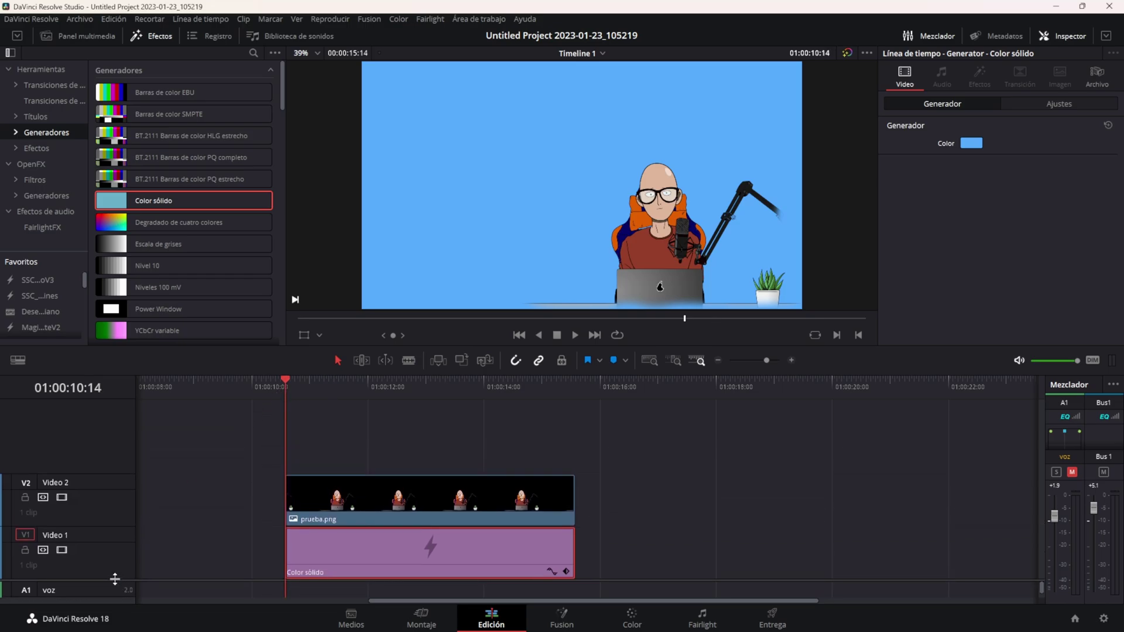
left_click(35, 116)
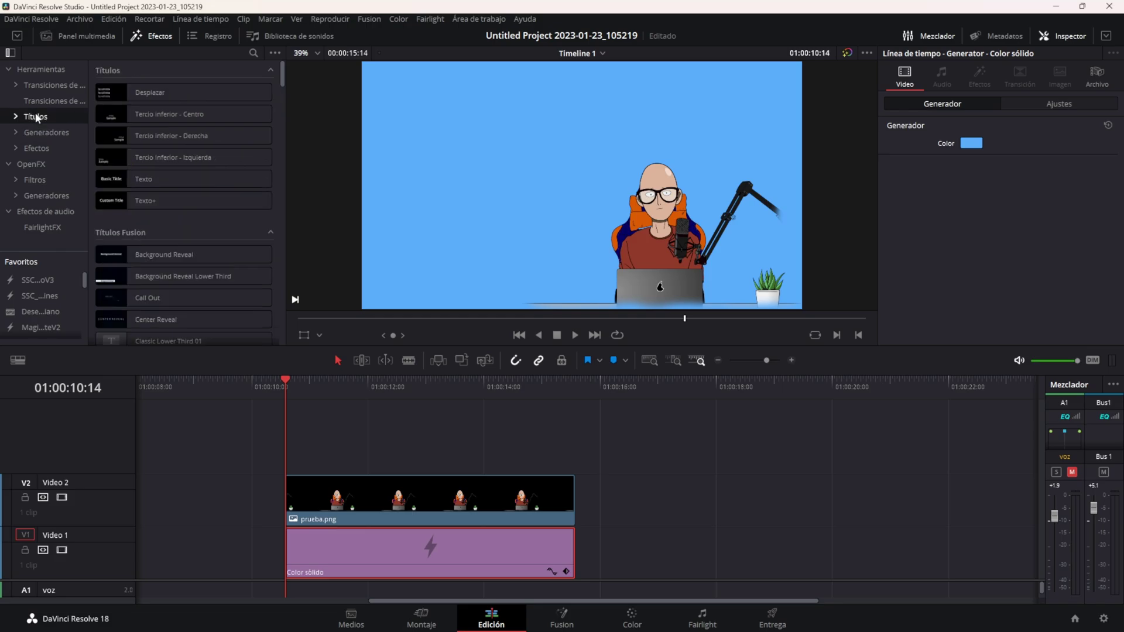
left_click_drag(143, 179, 290, 444)
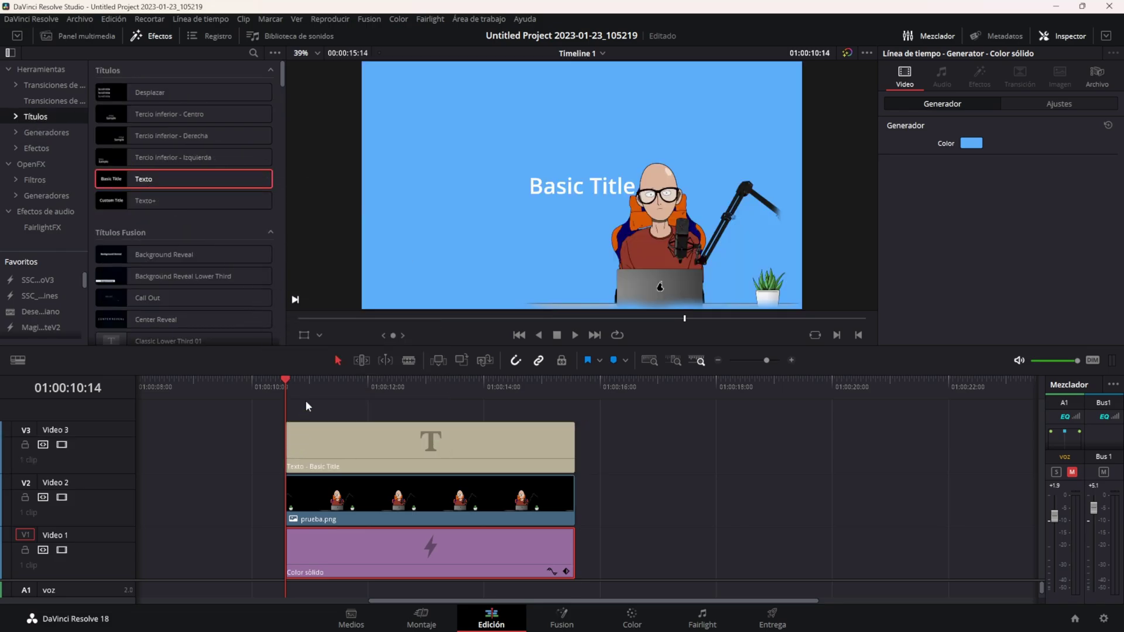
Replace the Basic Title placeholder with 'Curso Davinci Resolve 18'.
left_click(325, 384)
left_click(346, 441)
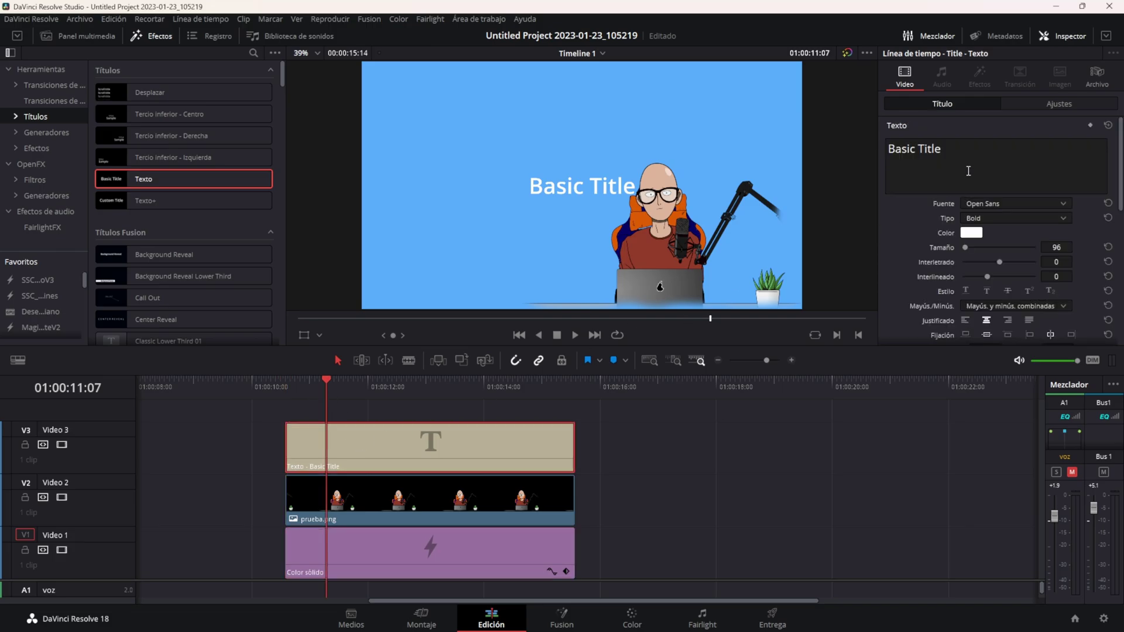
left_click(988, 152)
left_click_drag(941, 150, 862, 142)
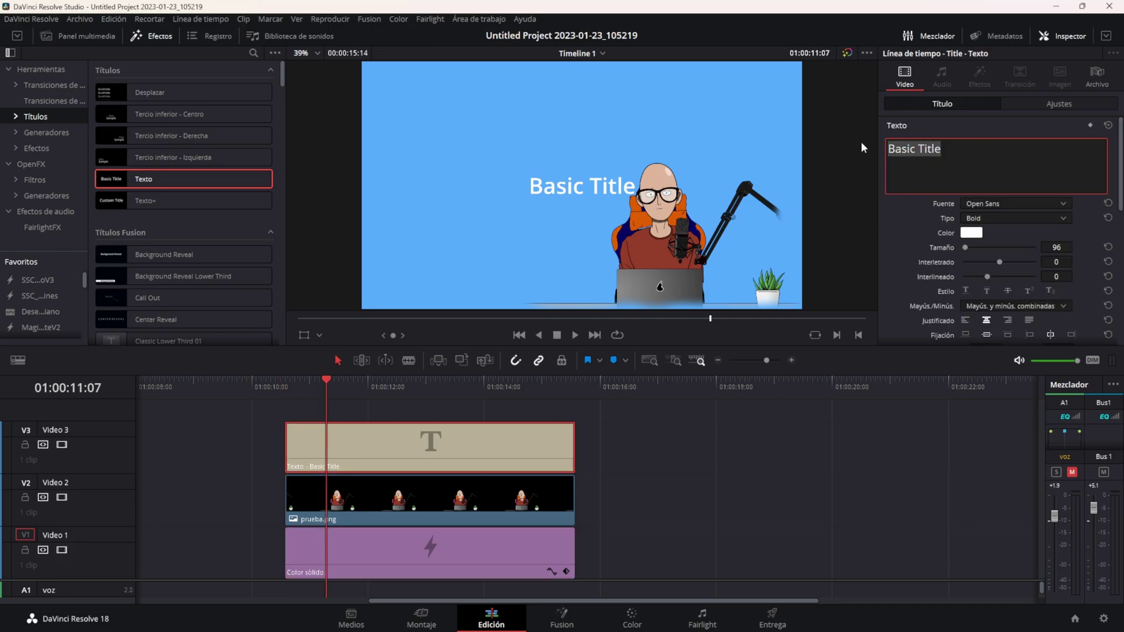
key("BackSpace")
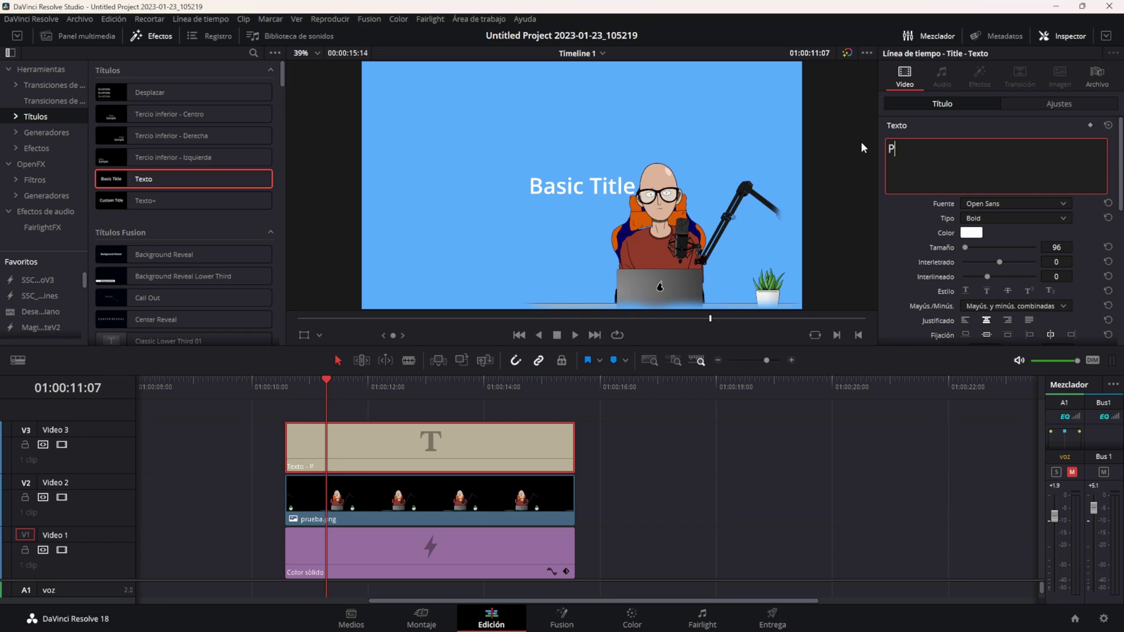
type("Curso Davinci Re")
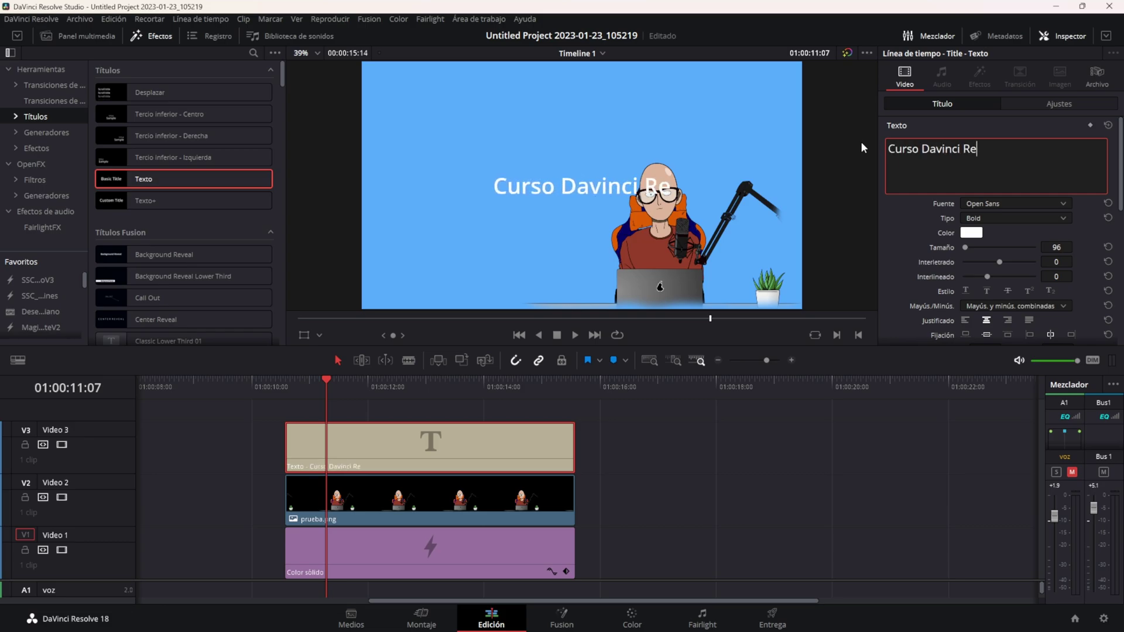
type("solve 18")
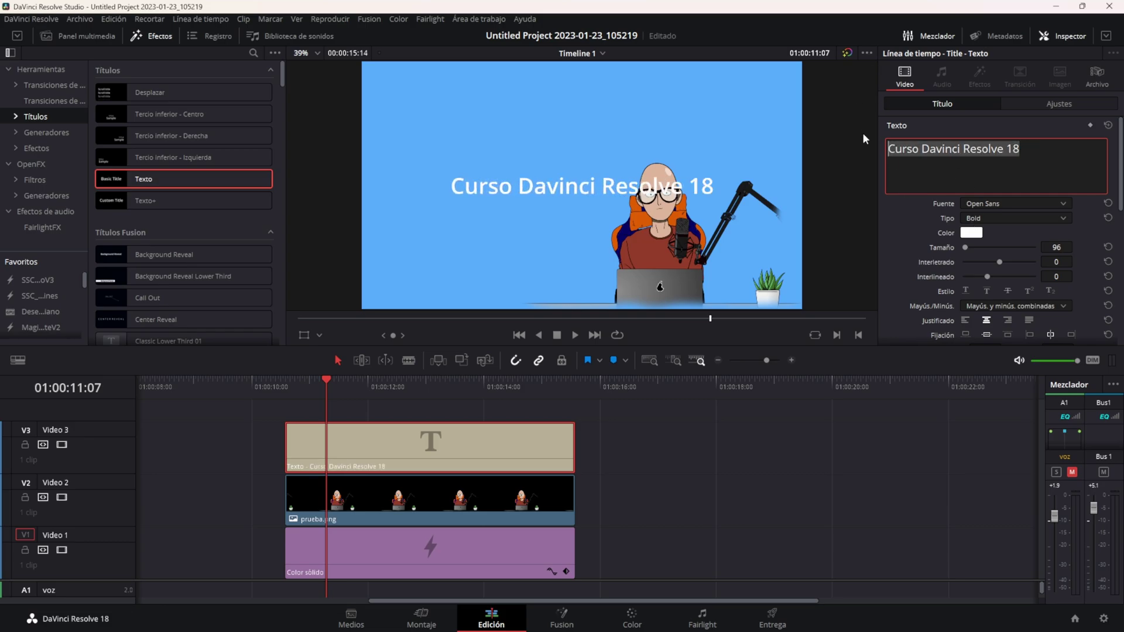
scroll(920, 226, "down", 3)
Set the title's Trazo (outline) size to 2.
scroll(920, 229, "down", 2)
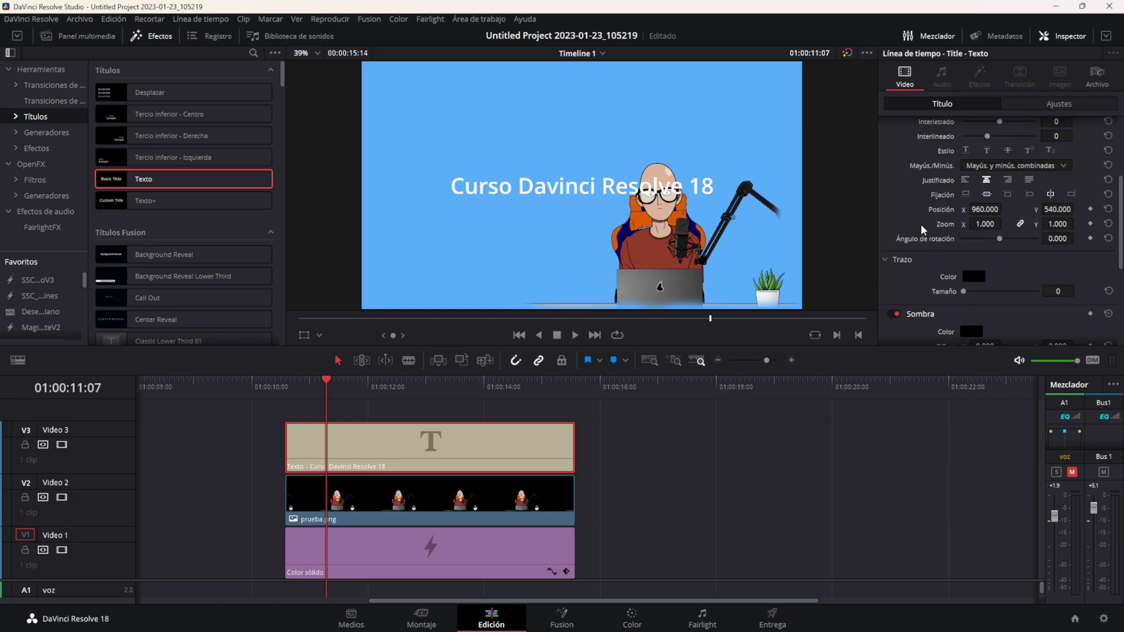
left_click_drag(967, 293, 975, 293)
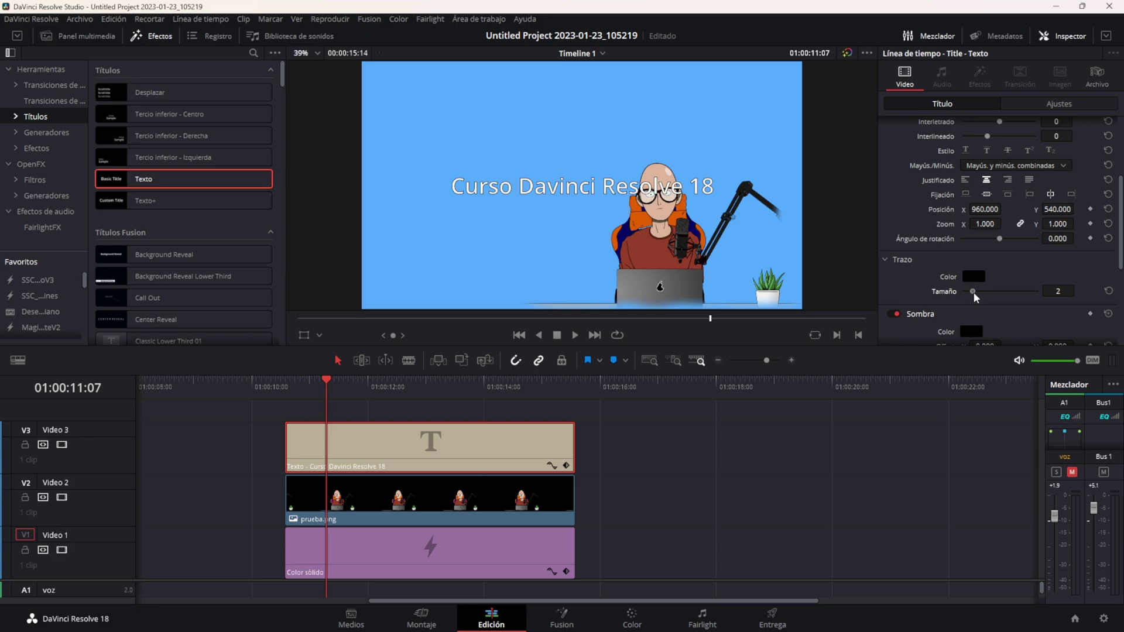
scroll(938, 240, "up", 5)
Change the title font to Open Sans Condensed Bold.
left_click(985, 204)
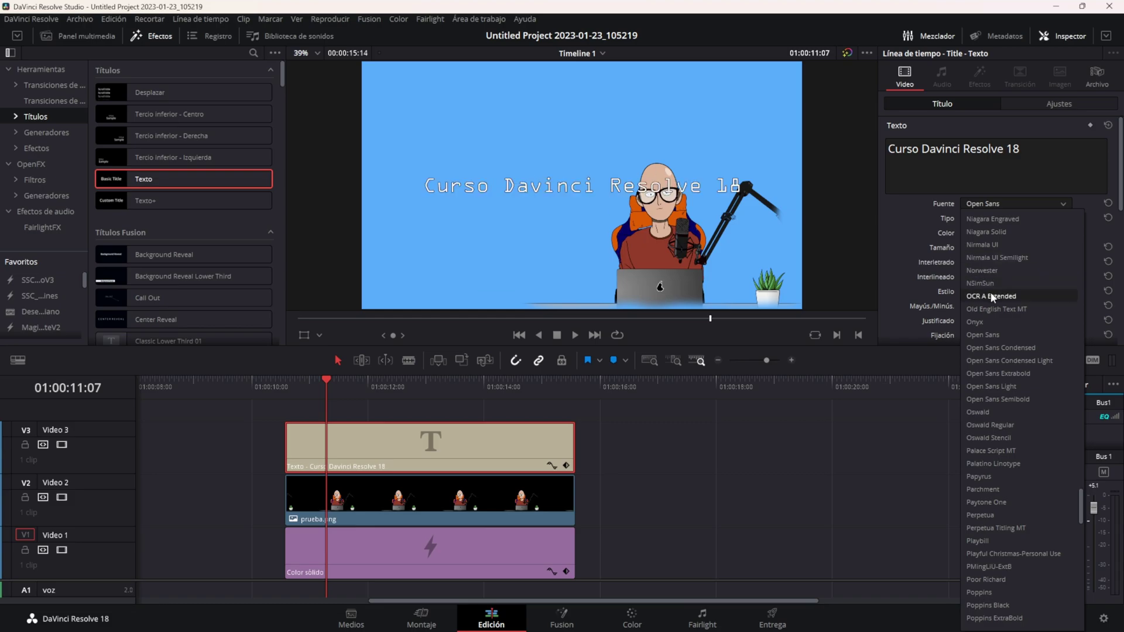
left_click(1002, 349)
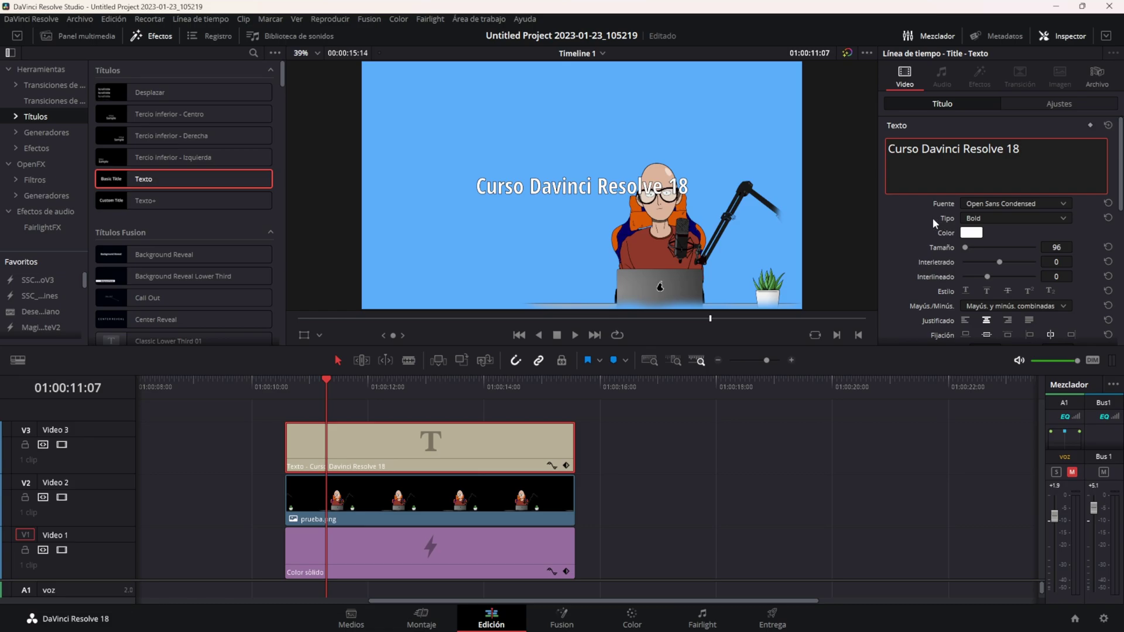
scroll(904, 281, "down", 5)
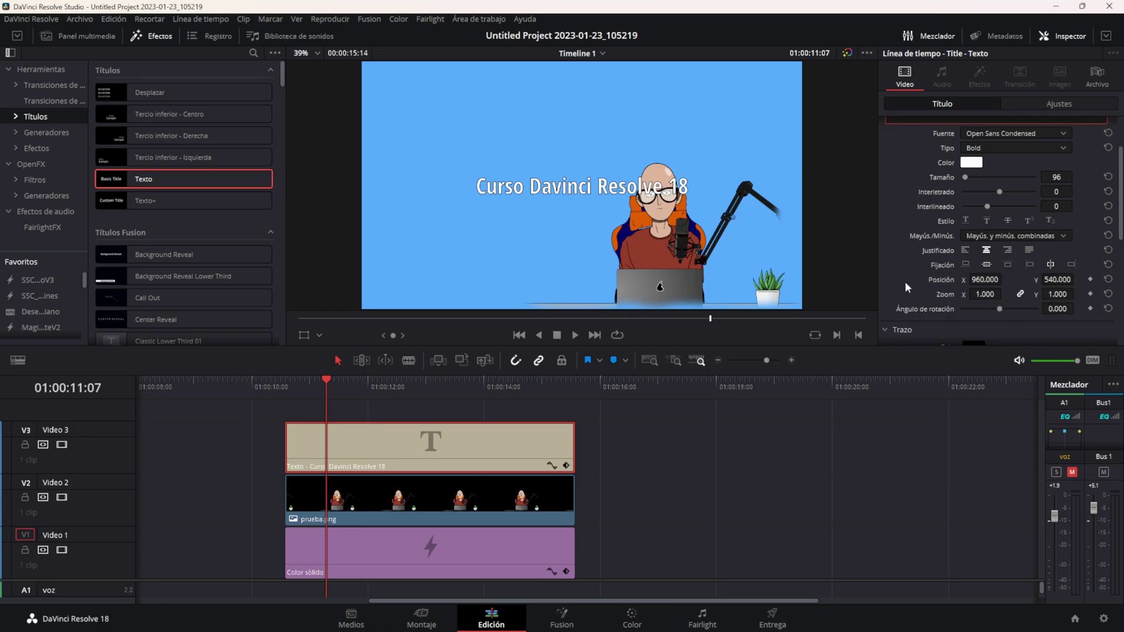
left_click(952, 103)
left_click(1038, 101)
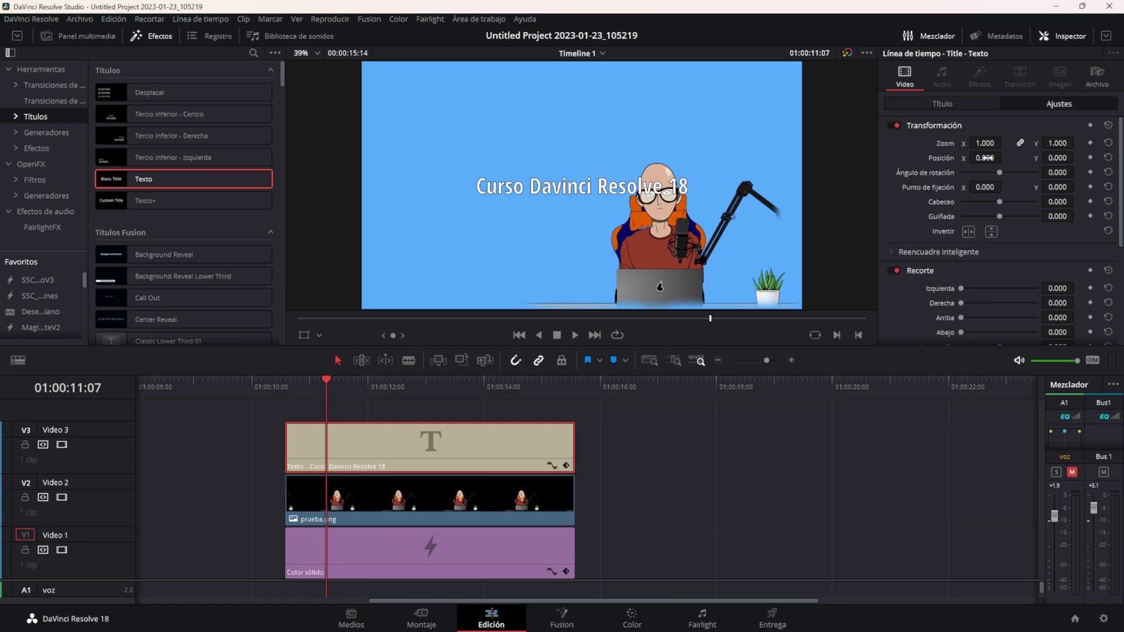
left_click(957, 100)
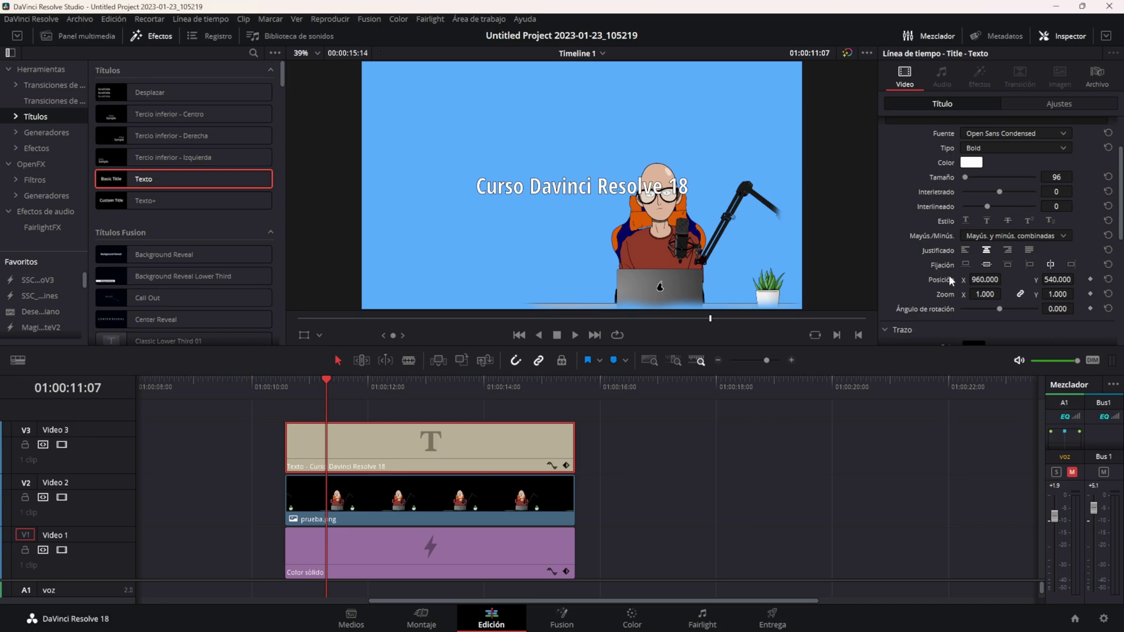
scroll(949, 276, "down", 2)
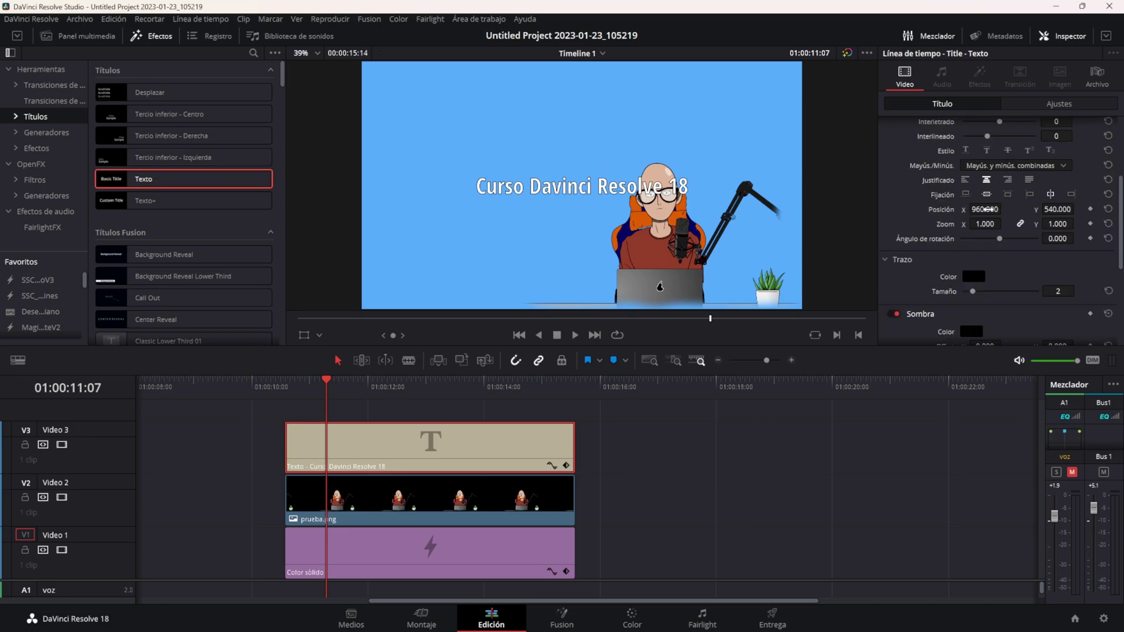
Position the title at X 577, Y 867 and set its zoom to 1.060.
left_click_drag(989, 209, 1077, 209)
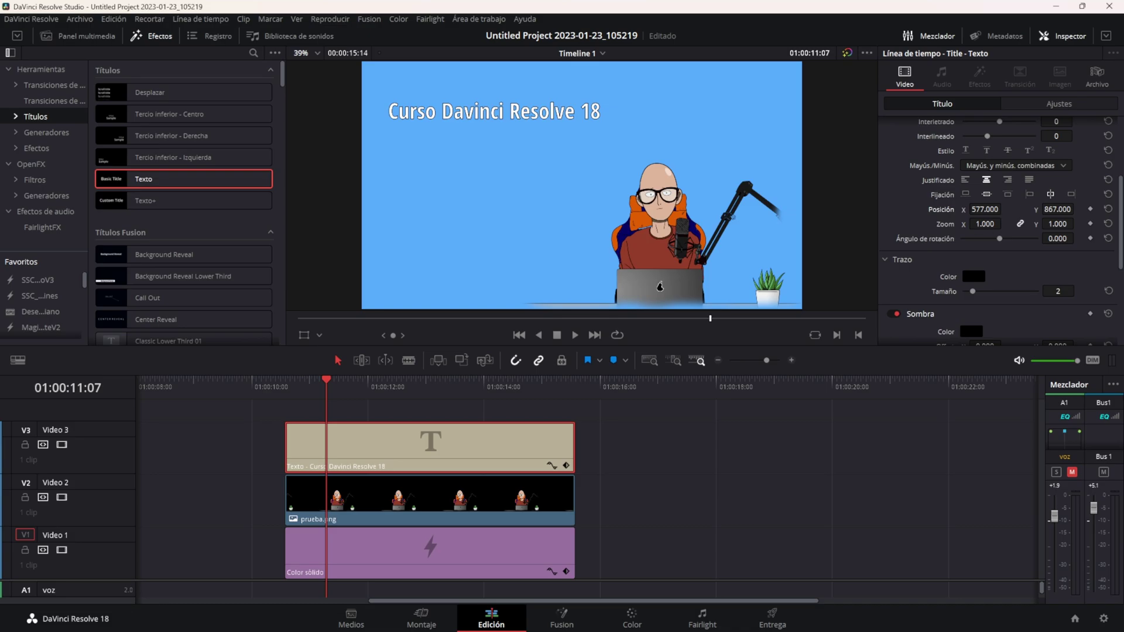
left_click_drag(995, 224, 1005, 223)
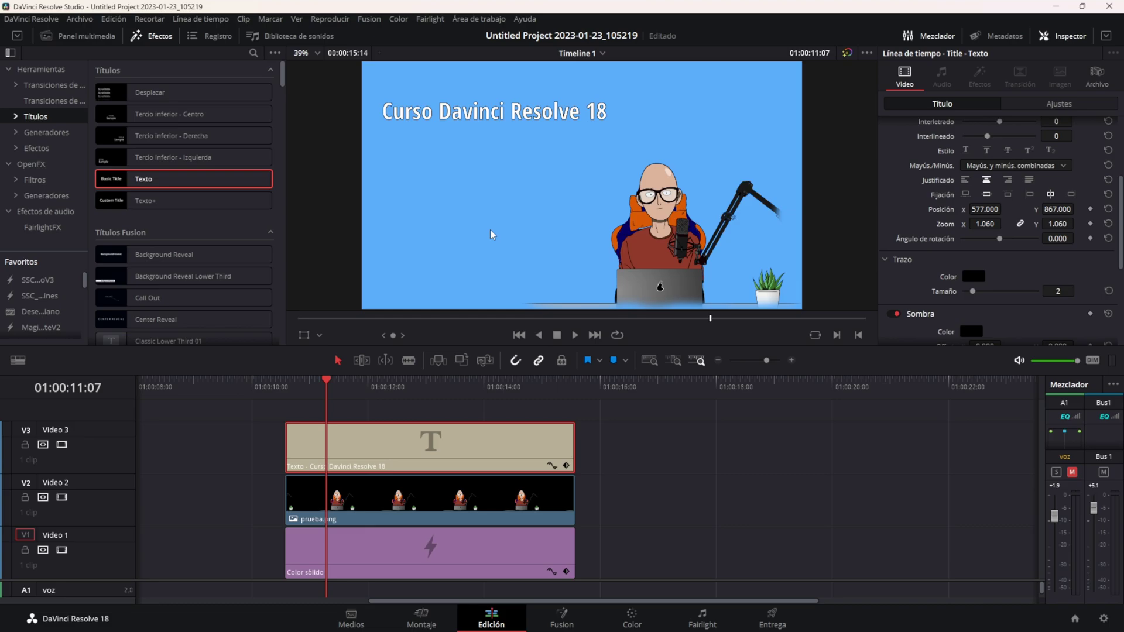
Alt-drag the V3 title clip to duplicate it onto a new Video 4 track.
key("alt")
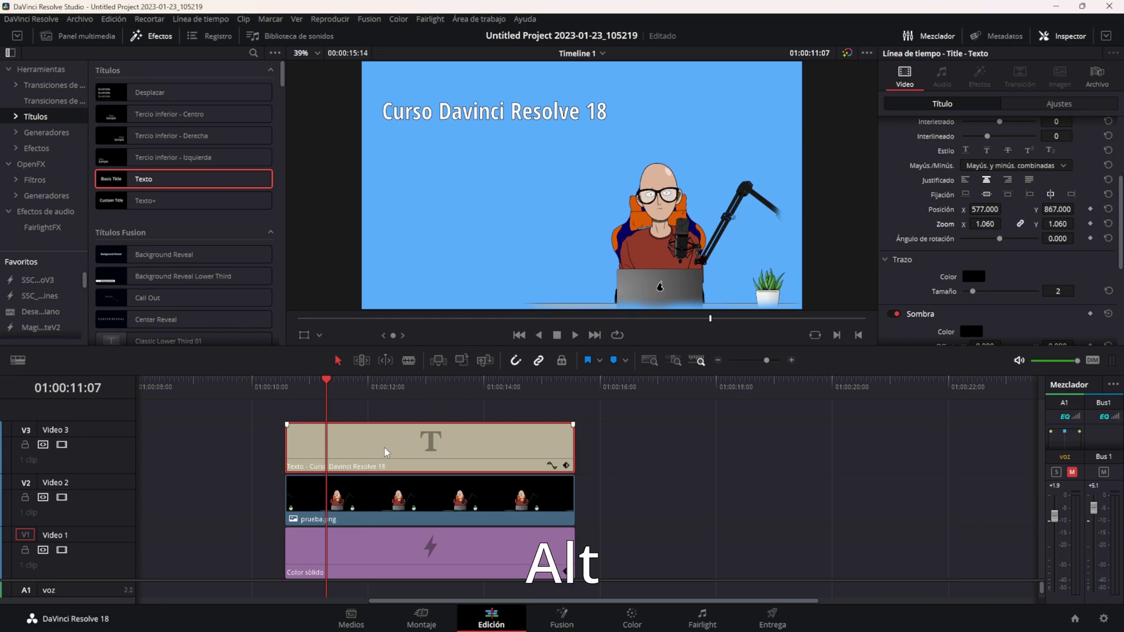
left_click_drag(385, 452, 386, 410)
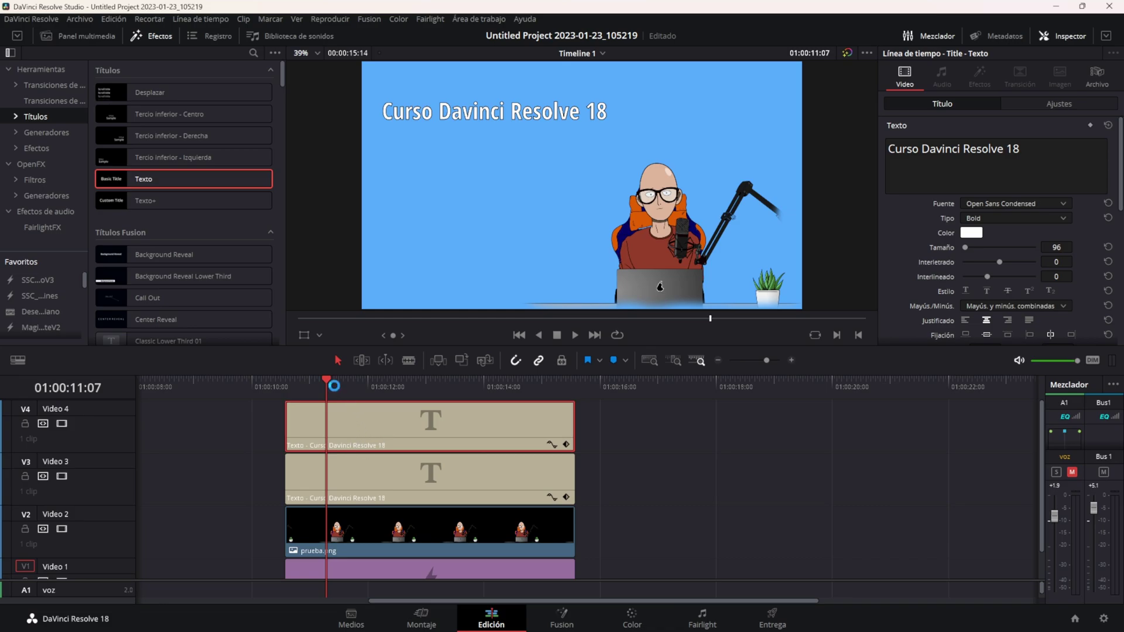
left_click_drag(337, 388, 290, 383)
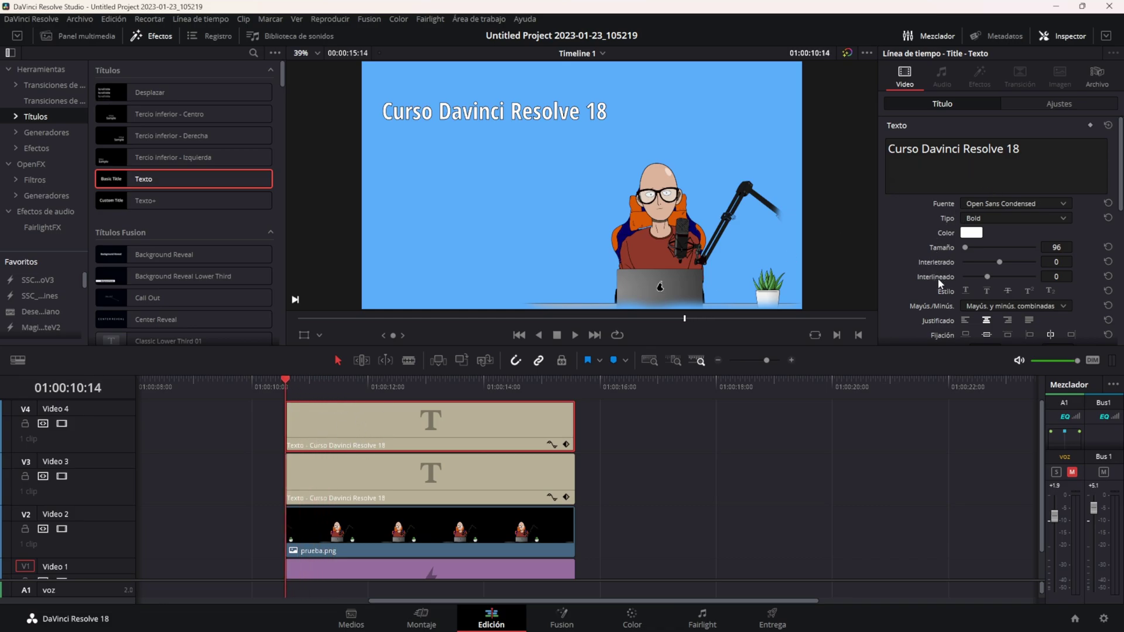
Lower the copy's Posición Y to 747 and set its zoom to 0.93.
scroll(938, 279, "down", 2)
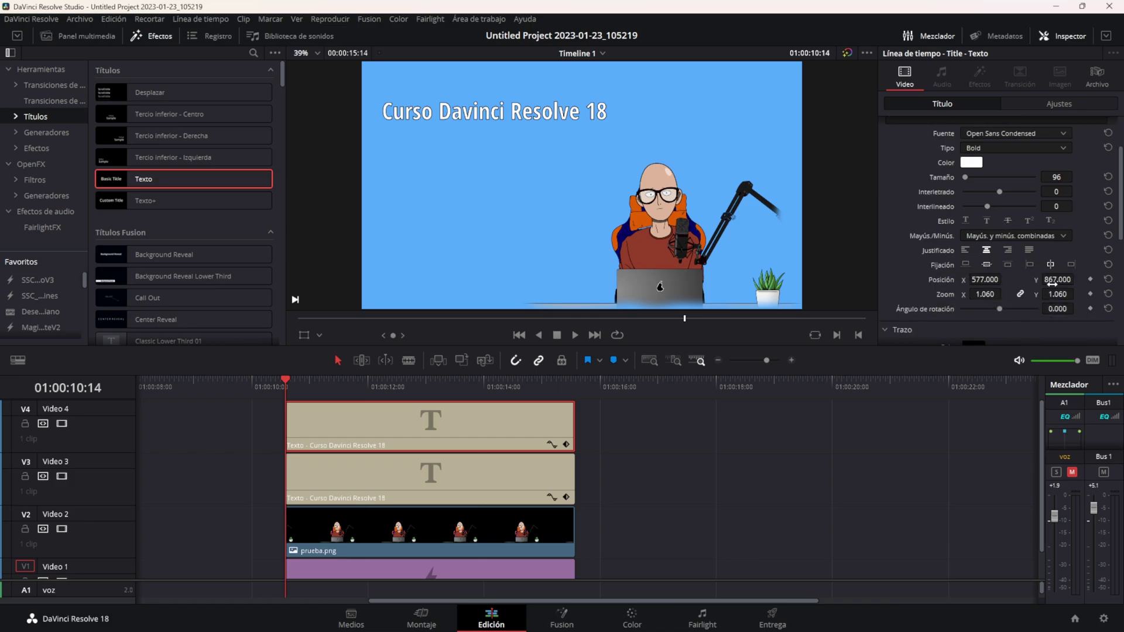
mouse_move(1052, 281)
left_mouse_down()
mouse_move(1022, 282)
mouse_move(1048, 279)
left_mouse_up()
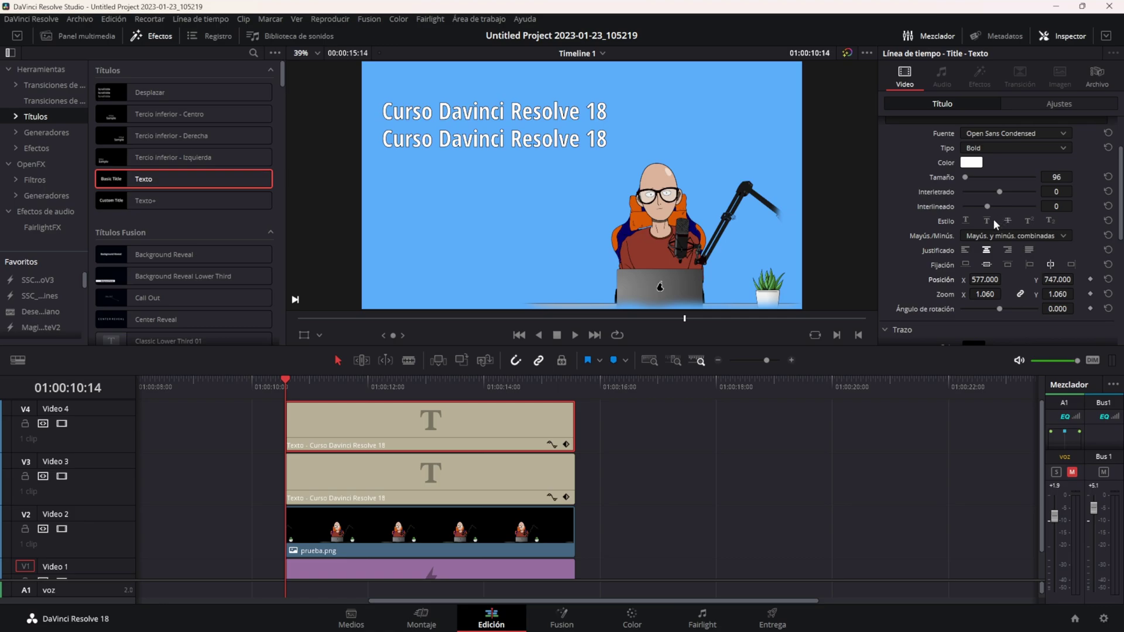
double_click(988, 294)
type("0.93")
key("Return")
Shrink the second title to 0.88 zoom and change its text to 'Tema 1. Interfaz'.
mouse_move(988, 294)
left_mouse_down()
mouse_move(972, 294)
mouse_move(984, 279)
mouse_move(938, 279)
mouse_move(1005, 279)
left_mouse_up()
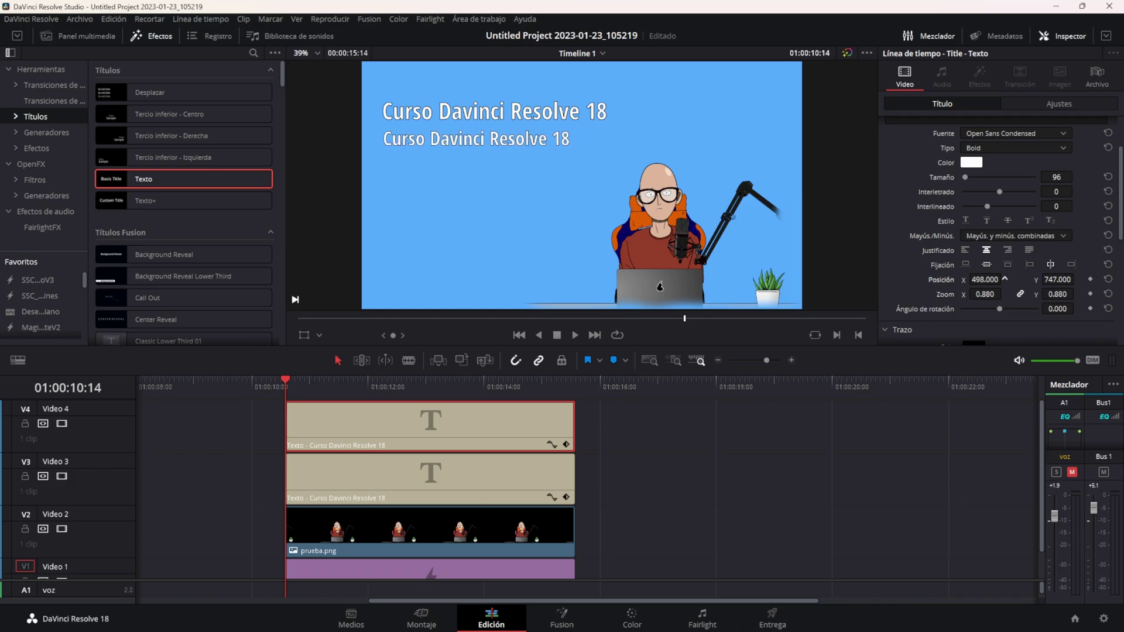
scroll(911, 217, "up", 2)
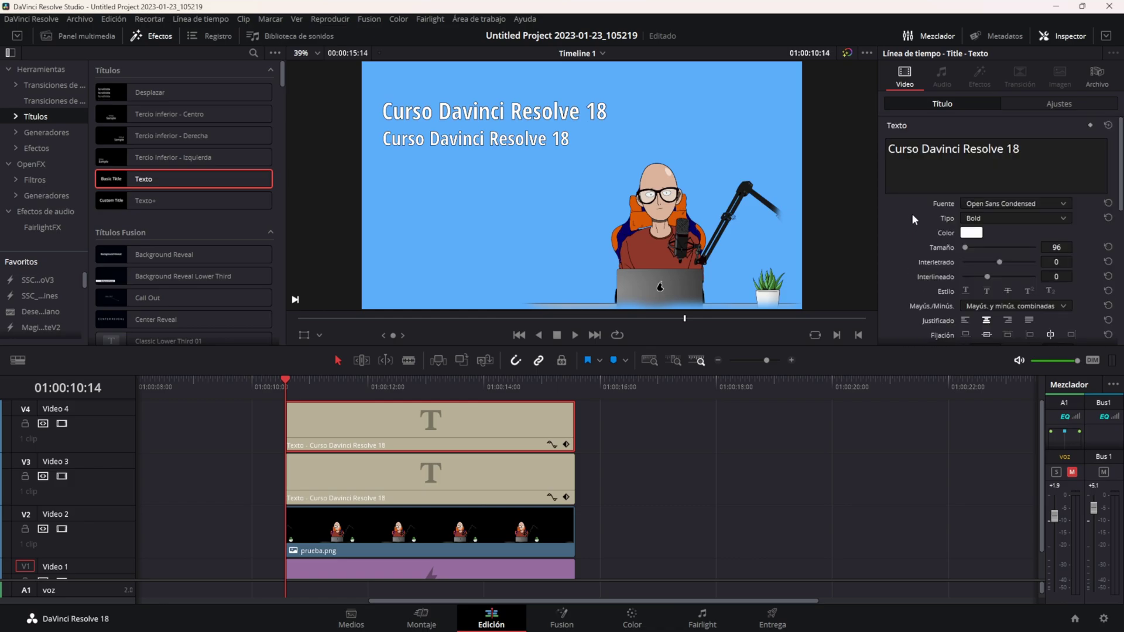
left_click(905, 147)
key("ctrl+a")
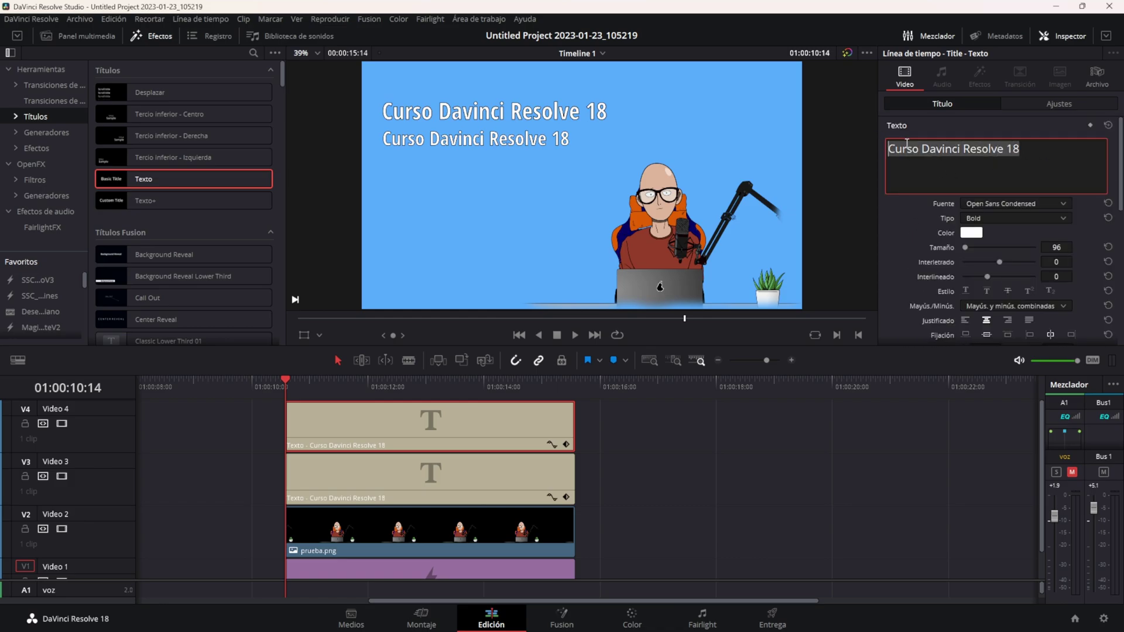
type("Tema 1. I")
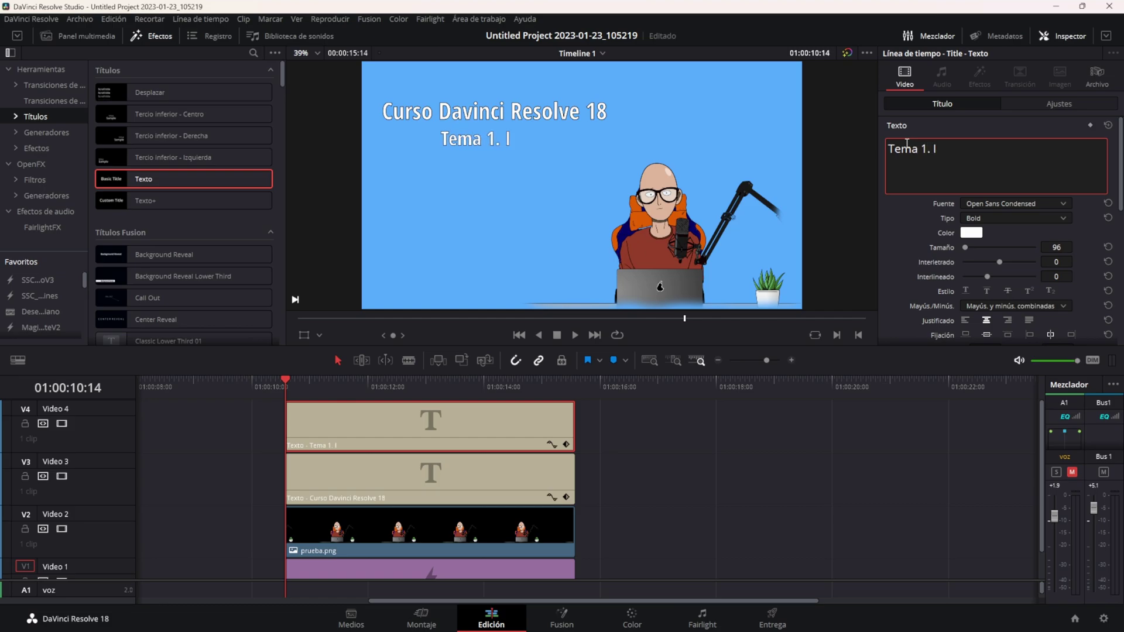
type("nterfaz")
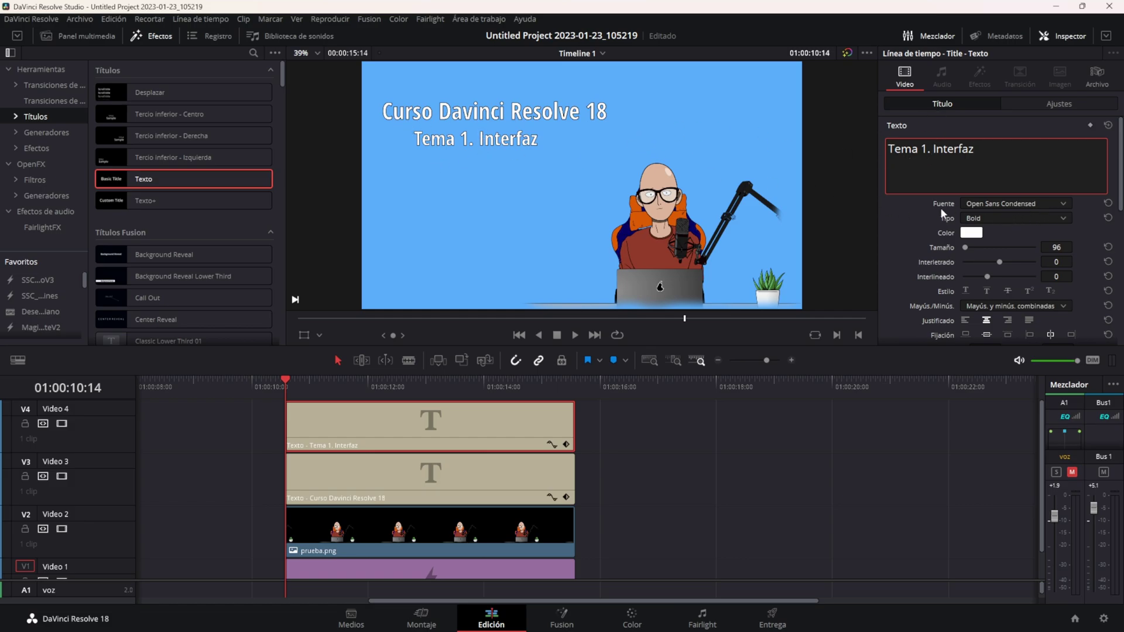
Shift the Tema 1. Interfaz line to X 366, left-aligned under the main title.
scroll(940, 258, "down", 3)
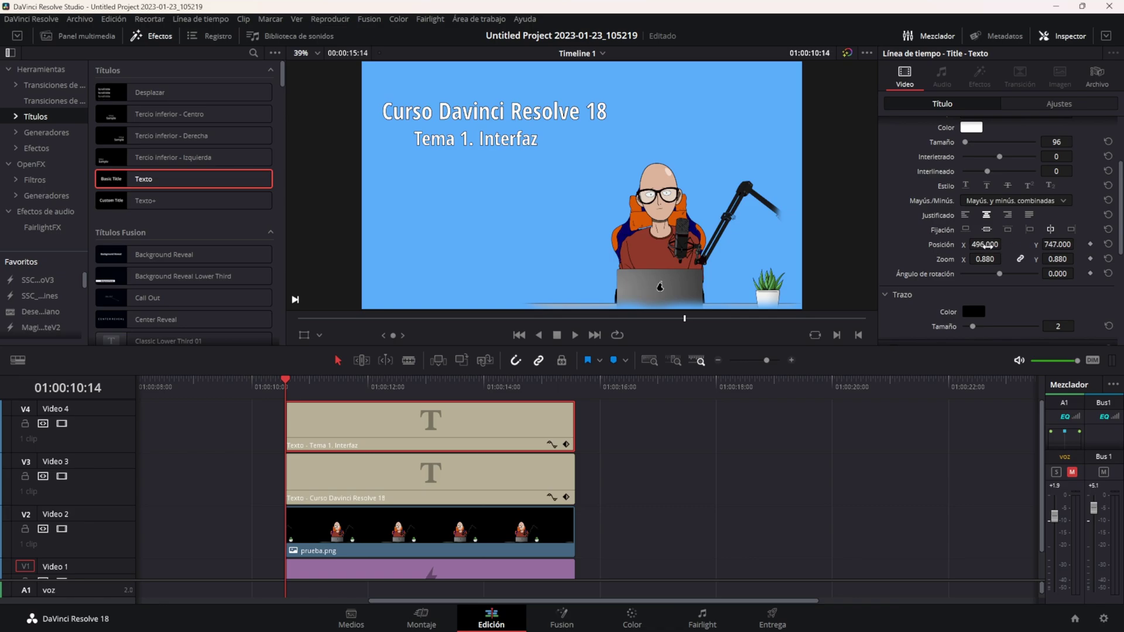
left_click_drag(987, 245, 1003, 245)
type("366.000")
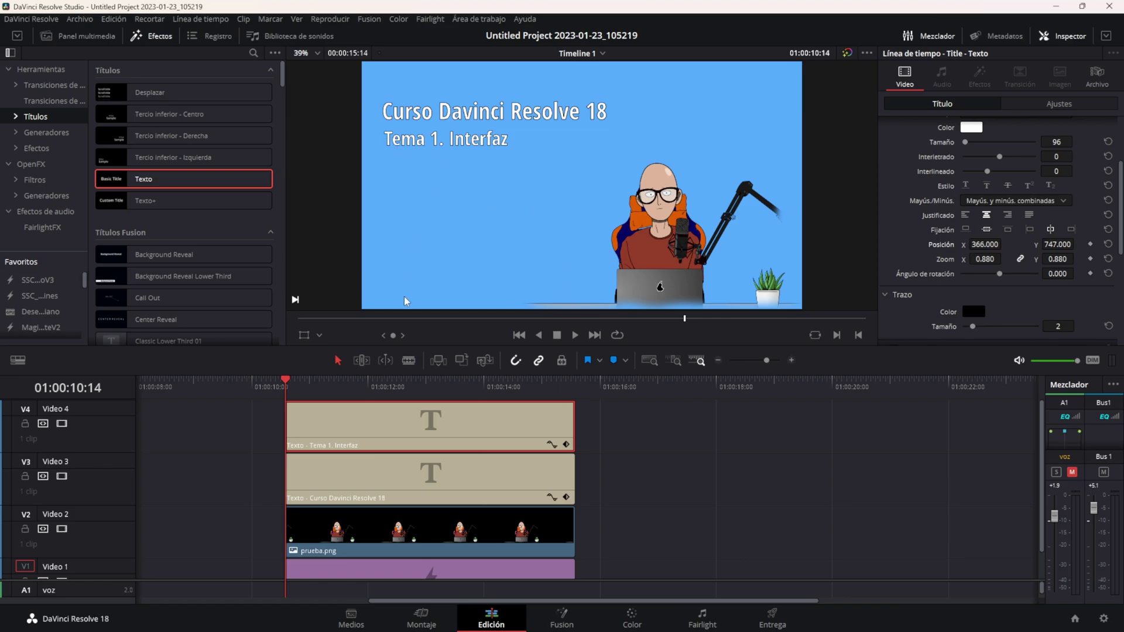
left_click(485, 487)
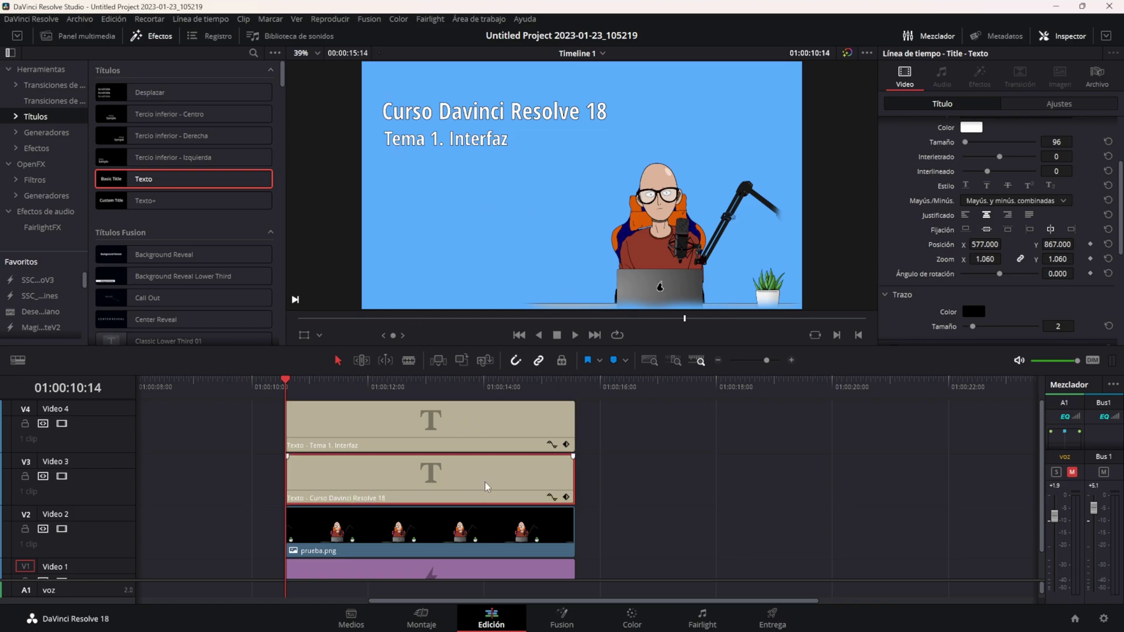
left_click(489, 431)
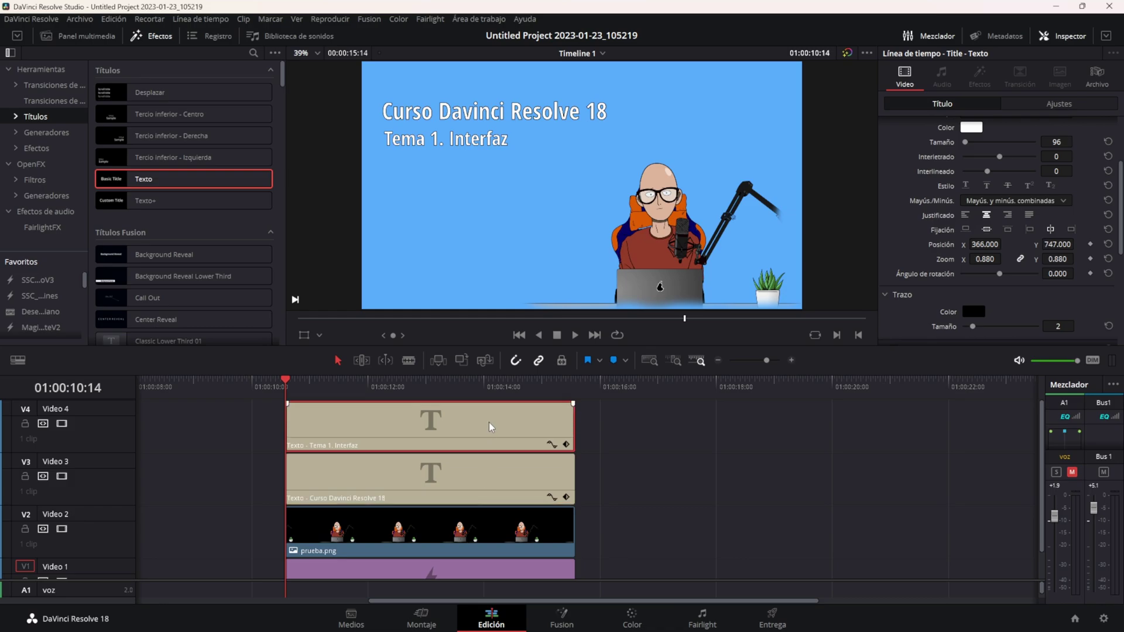
Copy the Tema 1. Interfaz clip onto a new V5 track and move it below that line.
left_click_drag(467, 436, 468, 403, "alt")
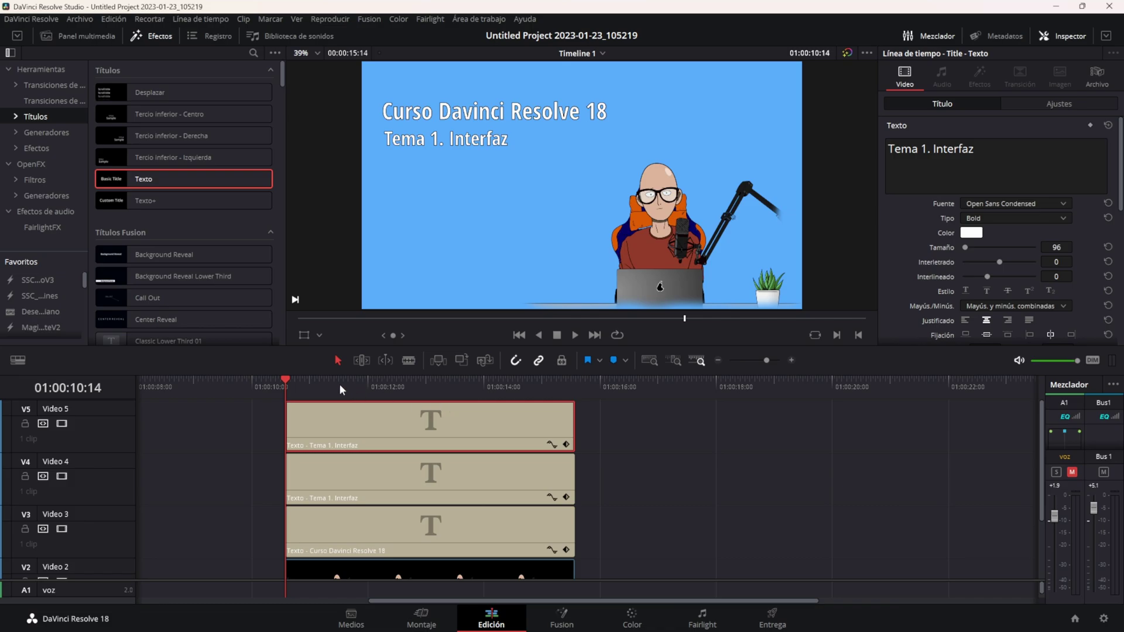
left_click_drag(339, 384, 285, 383)
scroll(948, 258, "down", 2)
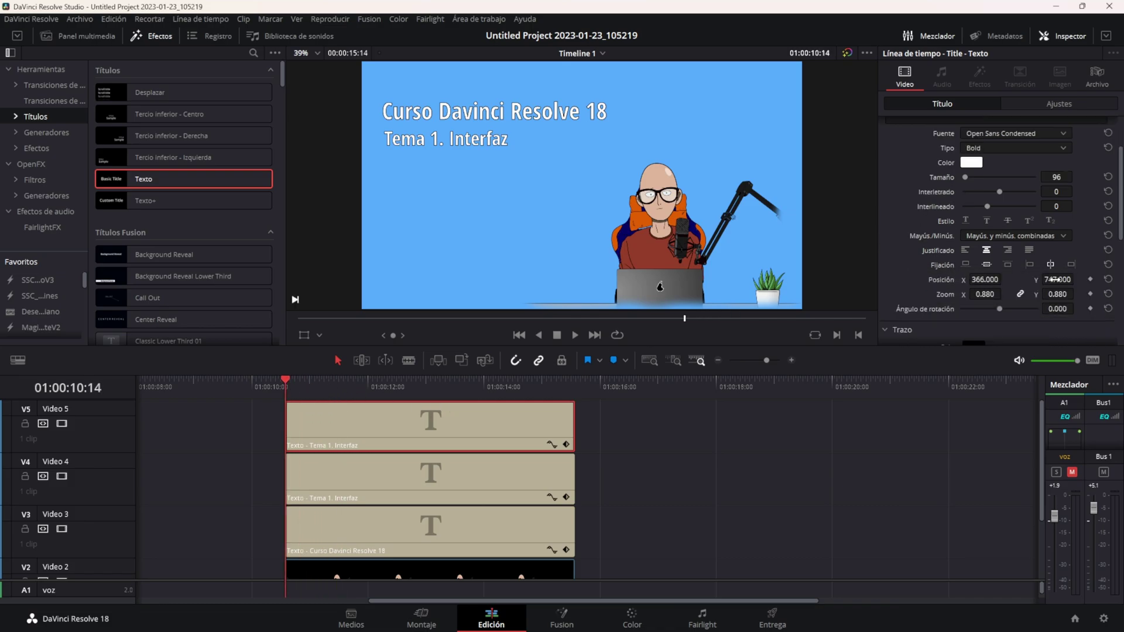
mouse_move(1058, 280)
left_mouse_down()
mouse_move(1019, 279)
mouse_move(1051, 279)
left_mouse_up()
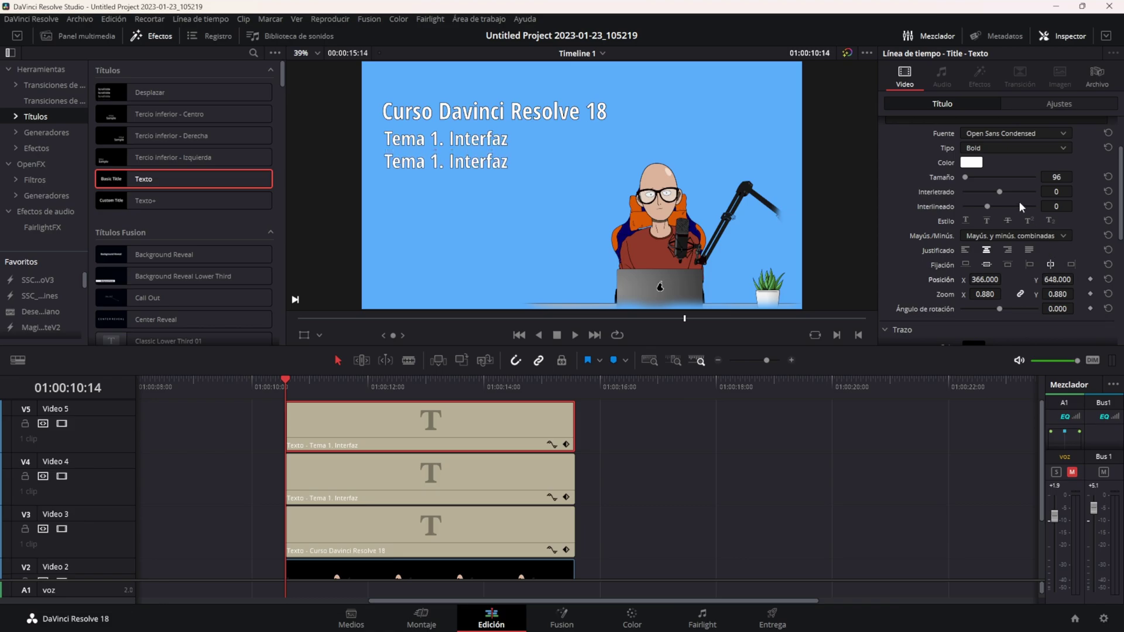
Change the copy's text to 'Tema 2. Medios' and nudge it left to X 360.
scroll(1021, 206, "up", 3)
double_click(924, 148)
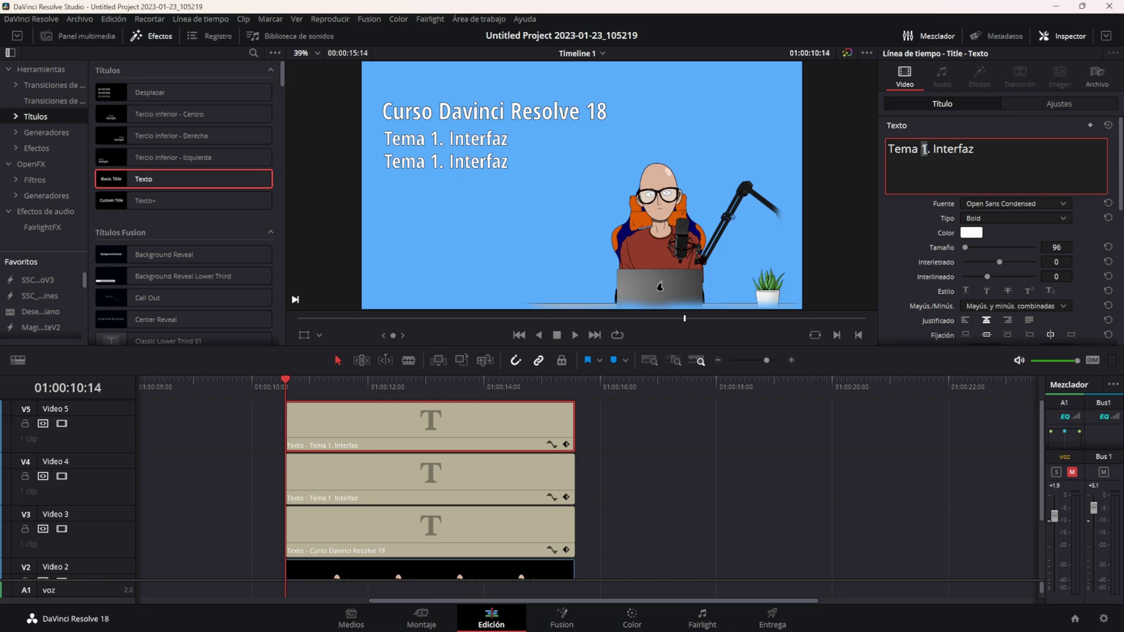
type("2")
double_click(953, 149)
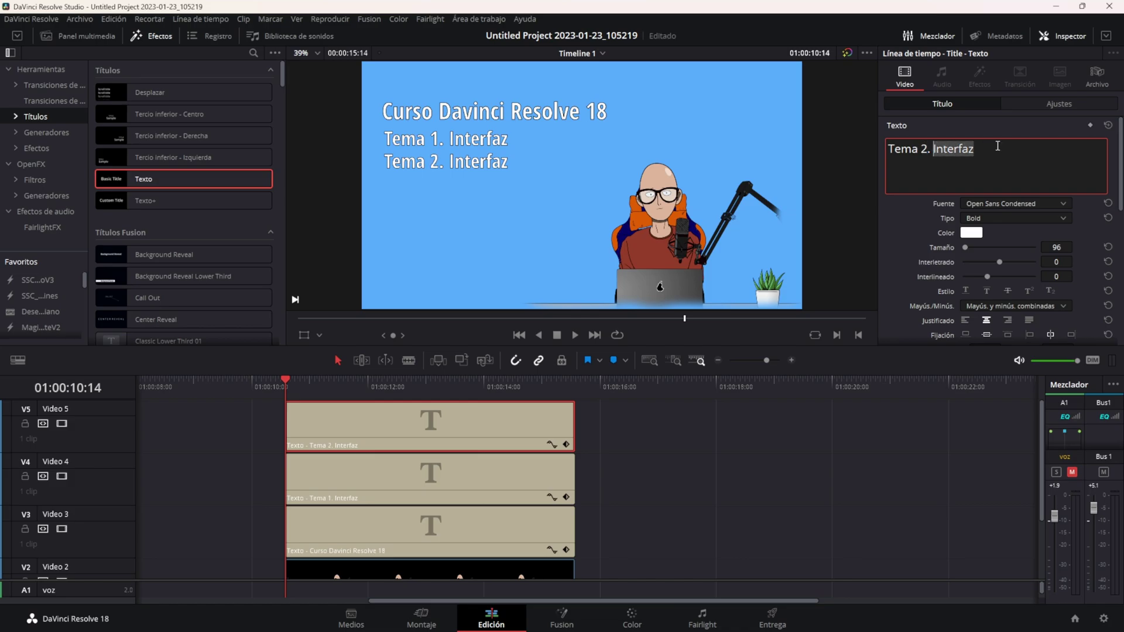
type("Medios")
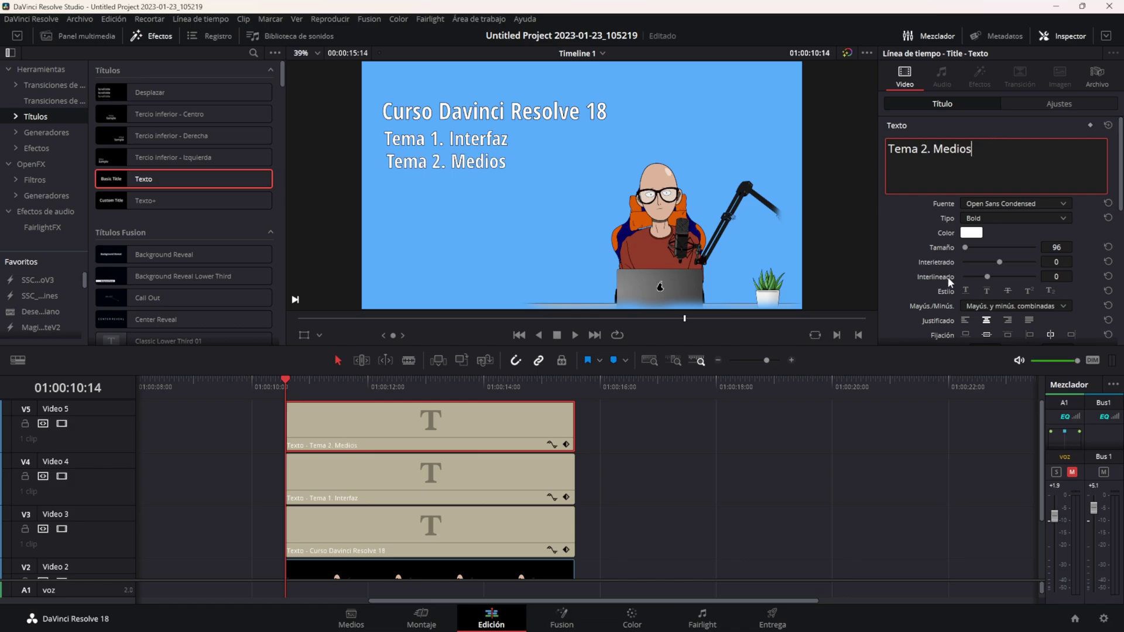
scroll(949, 287, "down", 3)
left_click_drag(990, 280, 1005, 279)
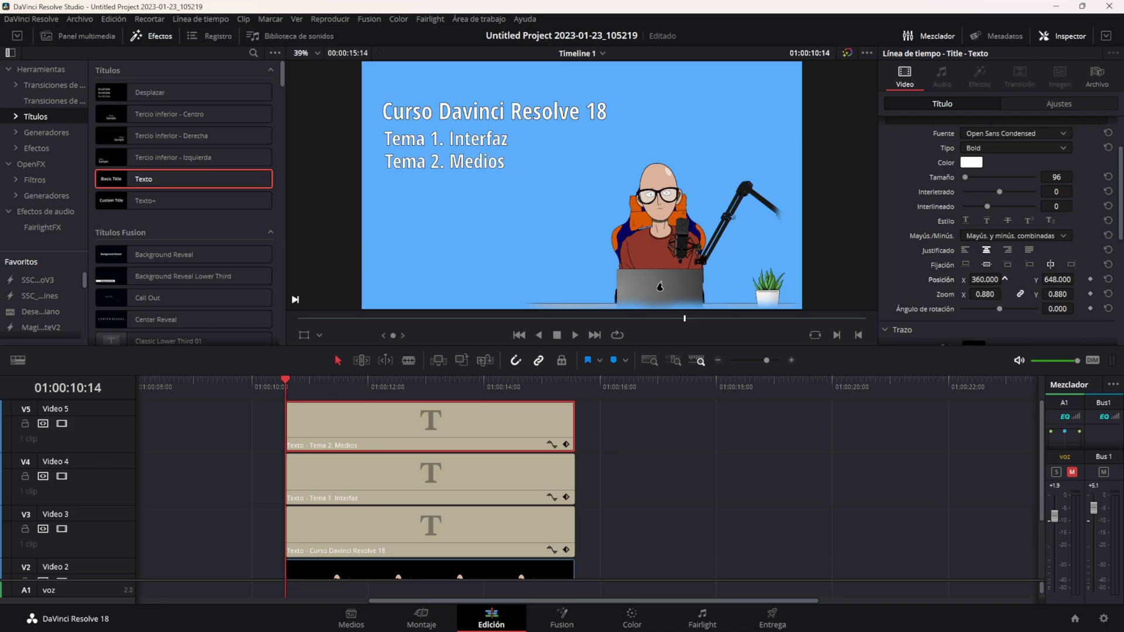
left_click(647, 434)
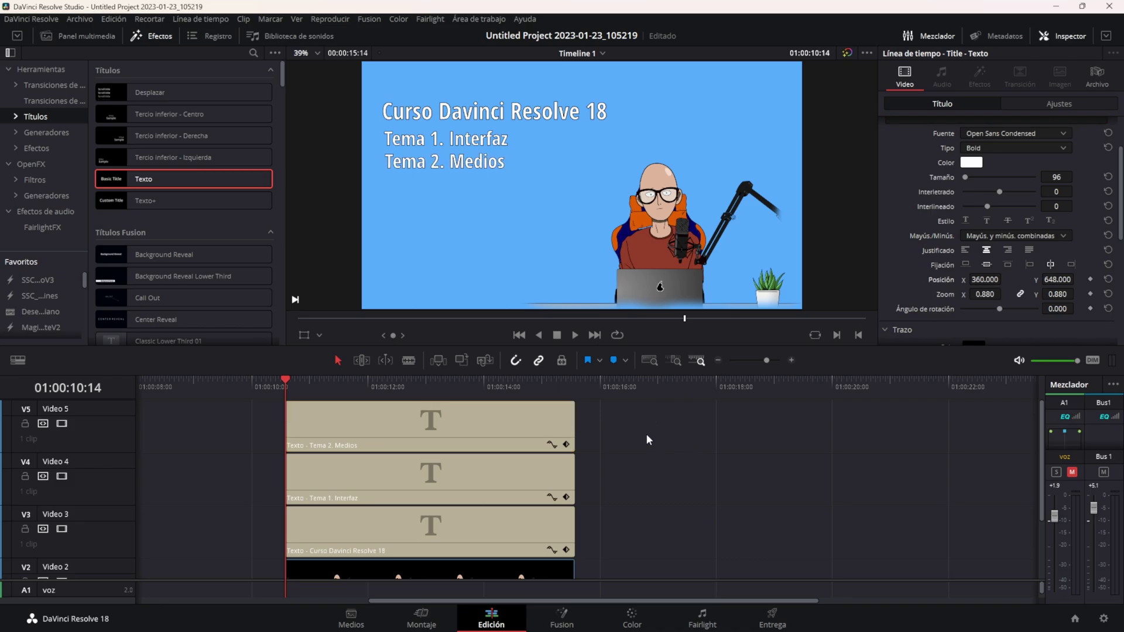
left_click(499, 418)
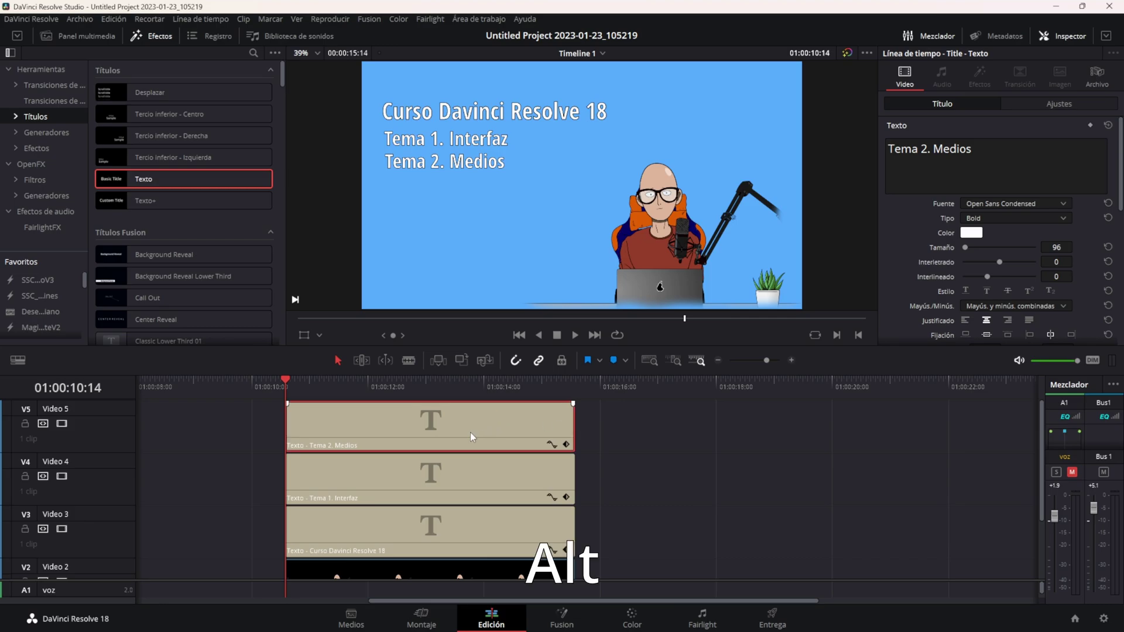
Duplicate the Tema 2 title onto Video 6, change it to 'Tema 3. Edición' and lower it to Y 573.
left_click_drag(470, 432, 465, 403)
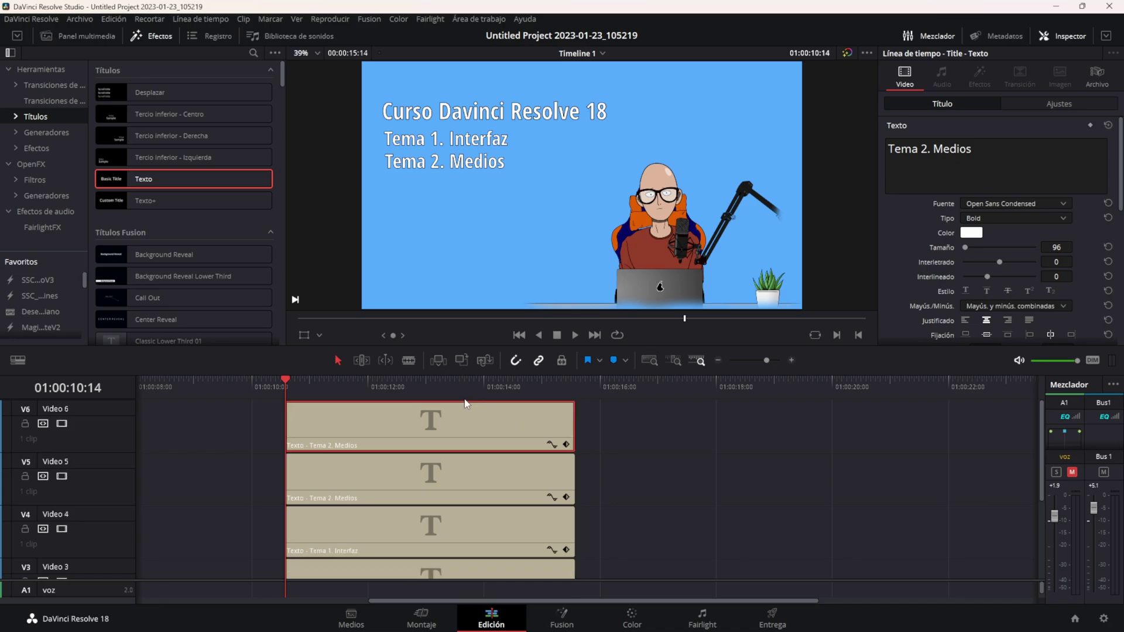
scroll(957, 316, "down", 1)
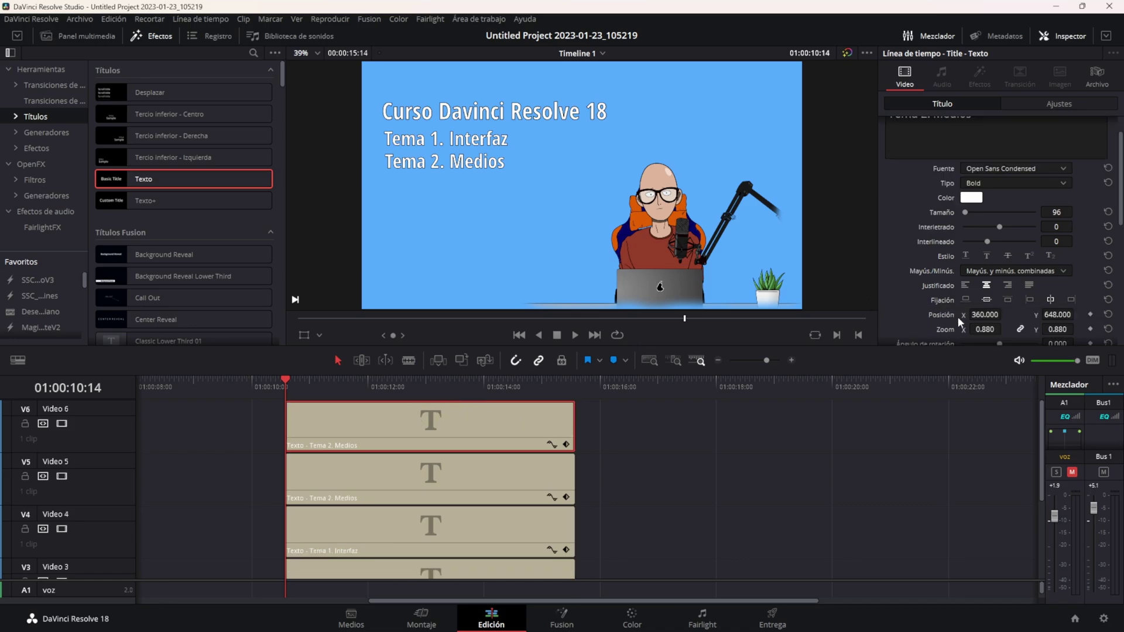
scroll(936, 234, "up", 1)
left_click(926, 148)
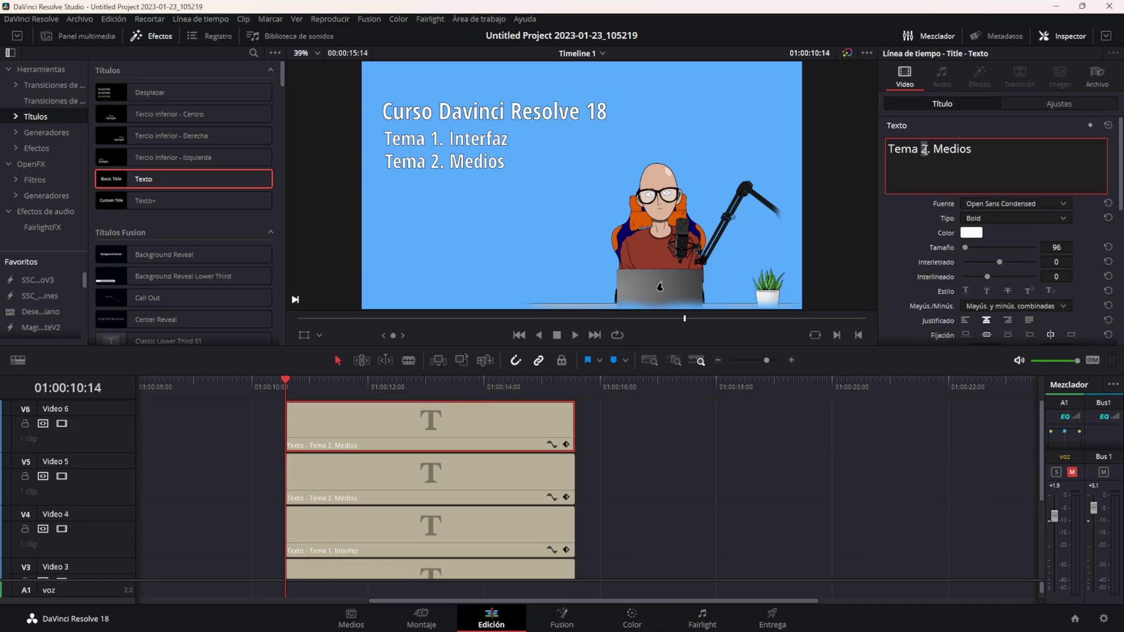
type("3")
left_click_drag(972, 149, 936, 149)
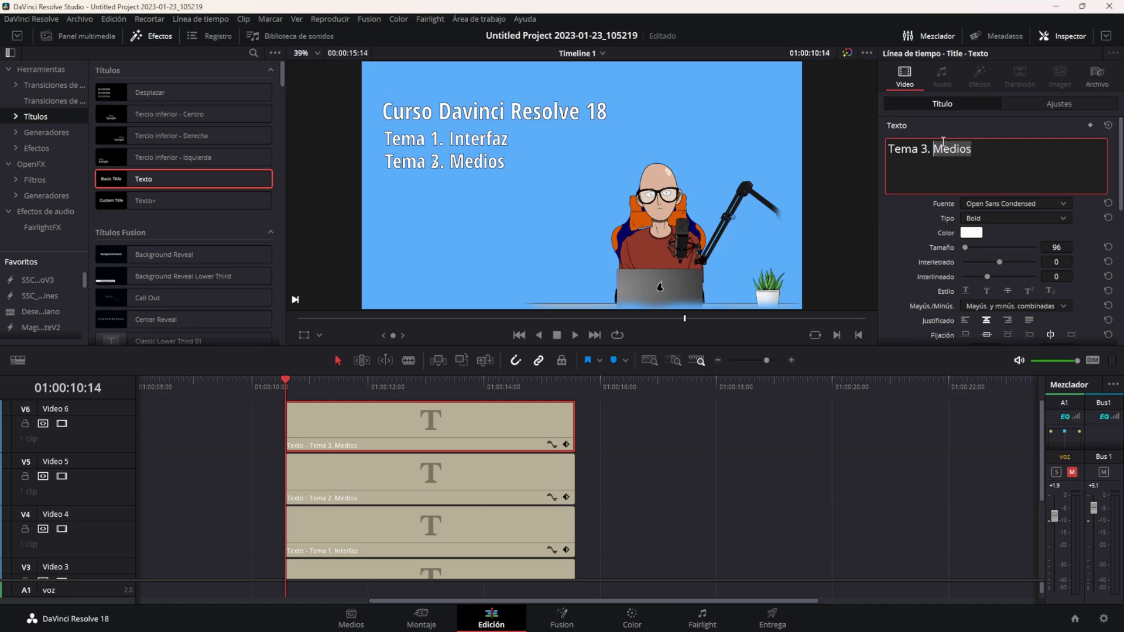
type("Edici")
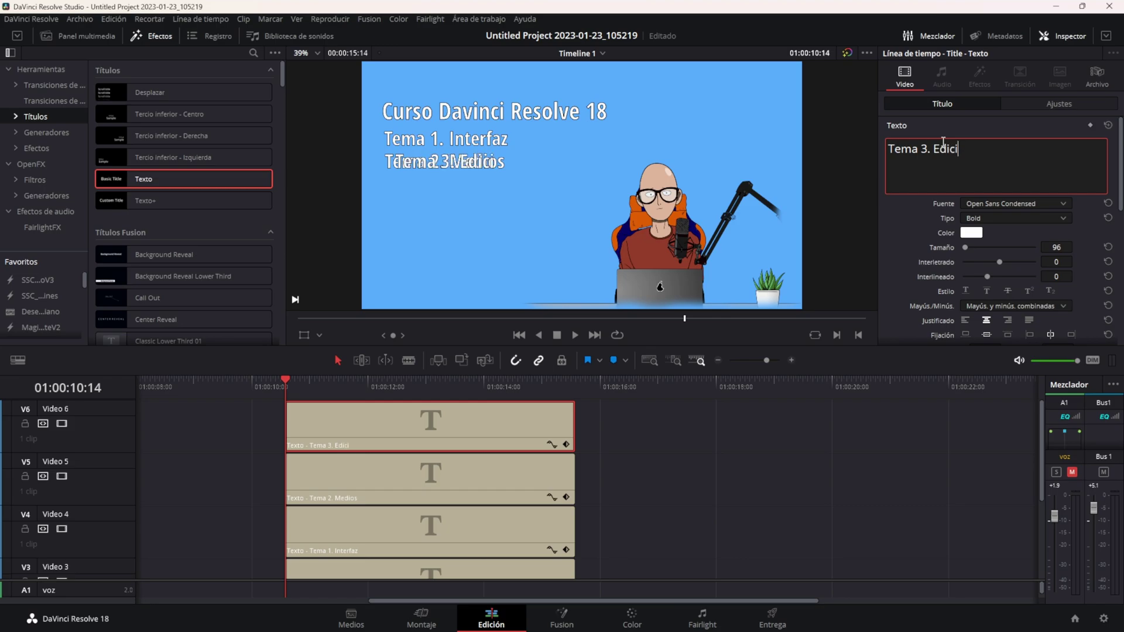
type("ón")
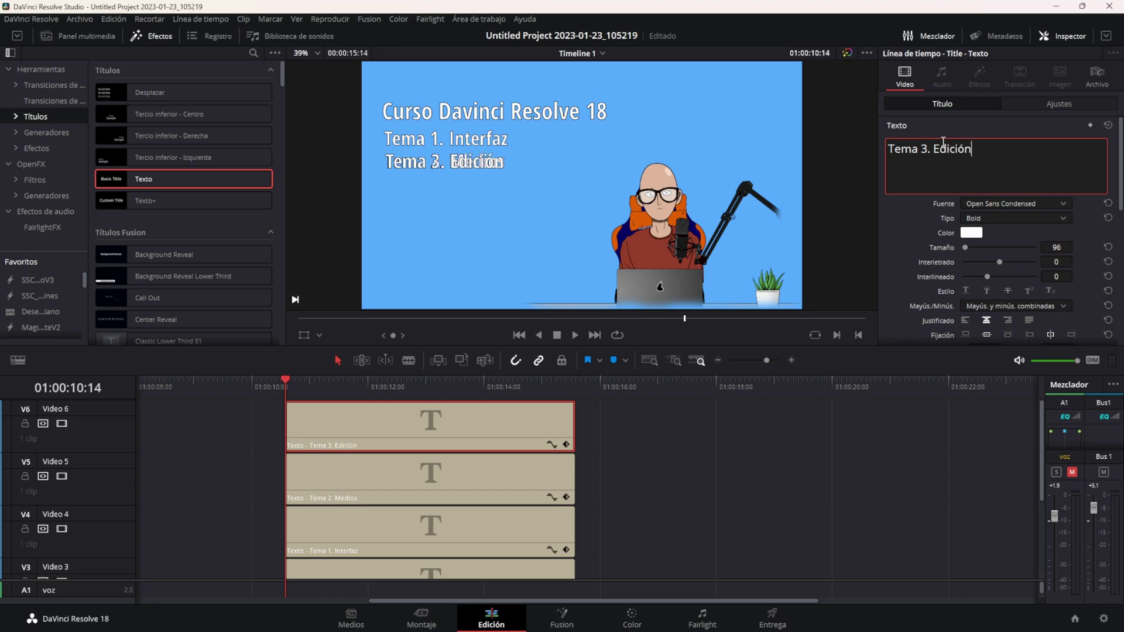
scroll(936, 276, "down", 3)
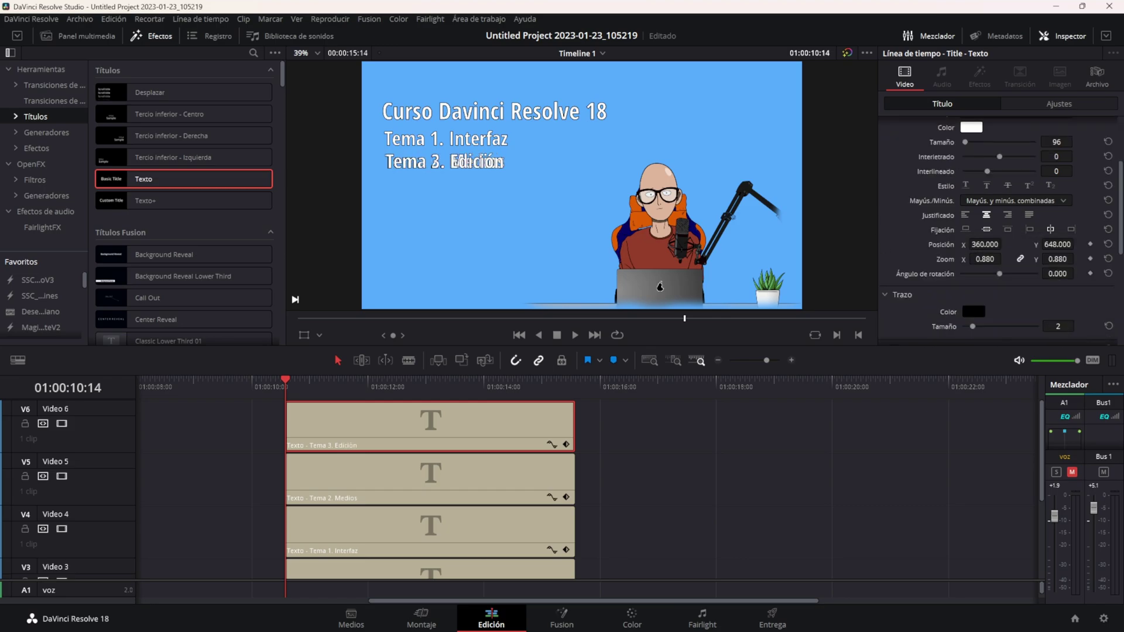
left_click_drag(990, 244, 1036, 245)
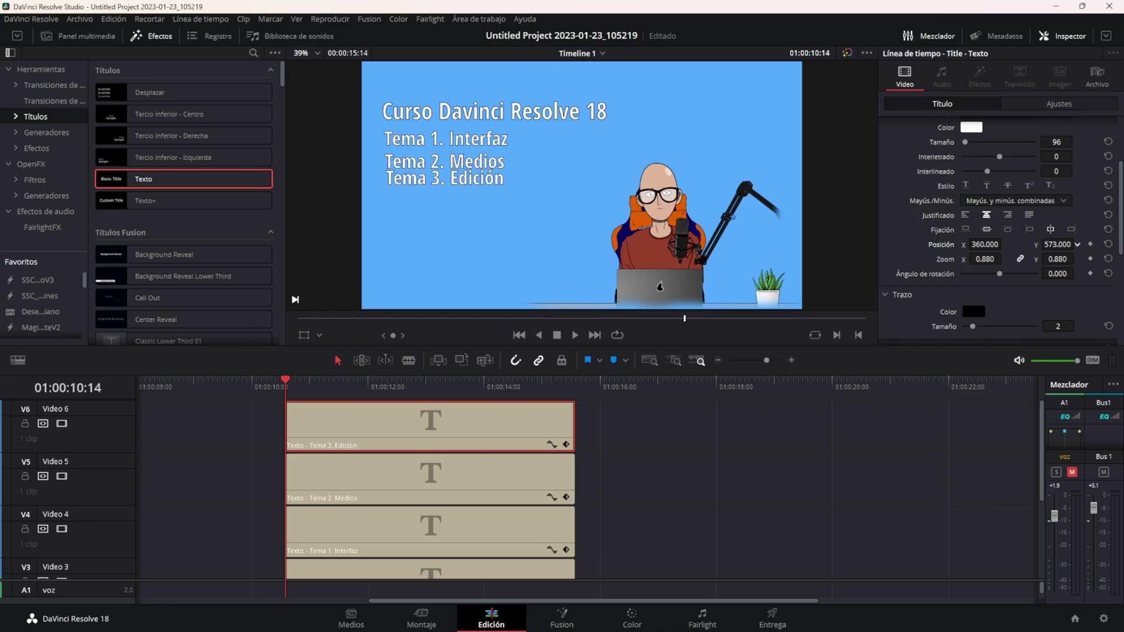
left_click(252, 383)
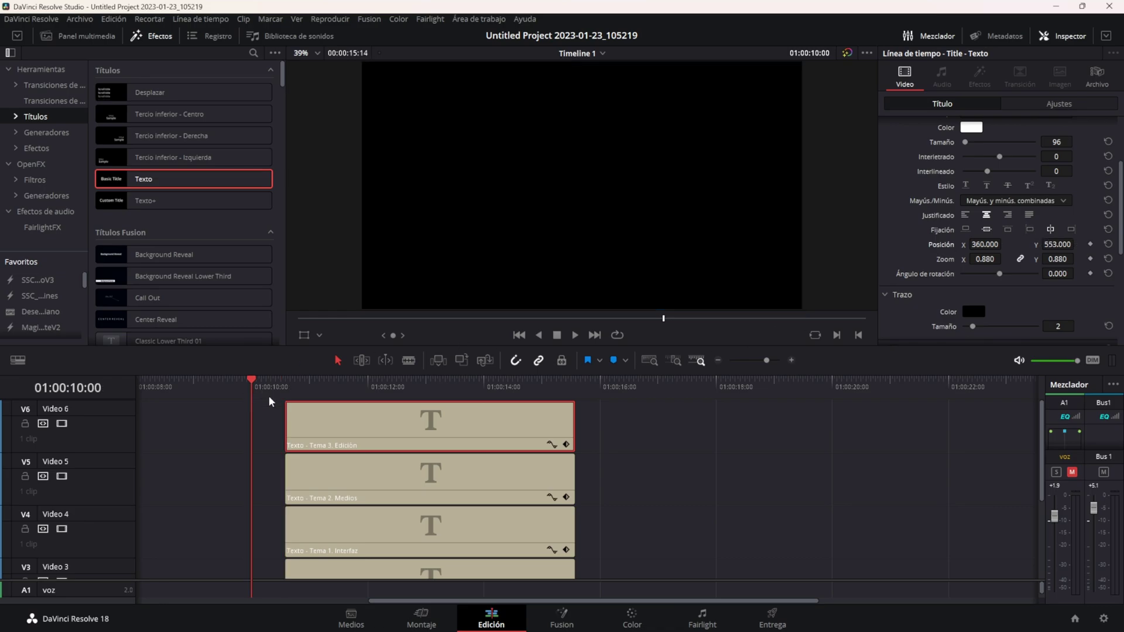
key("space")
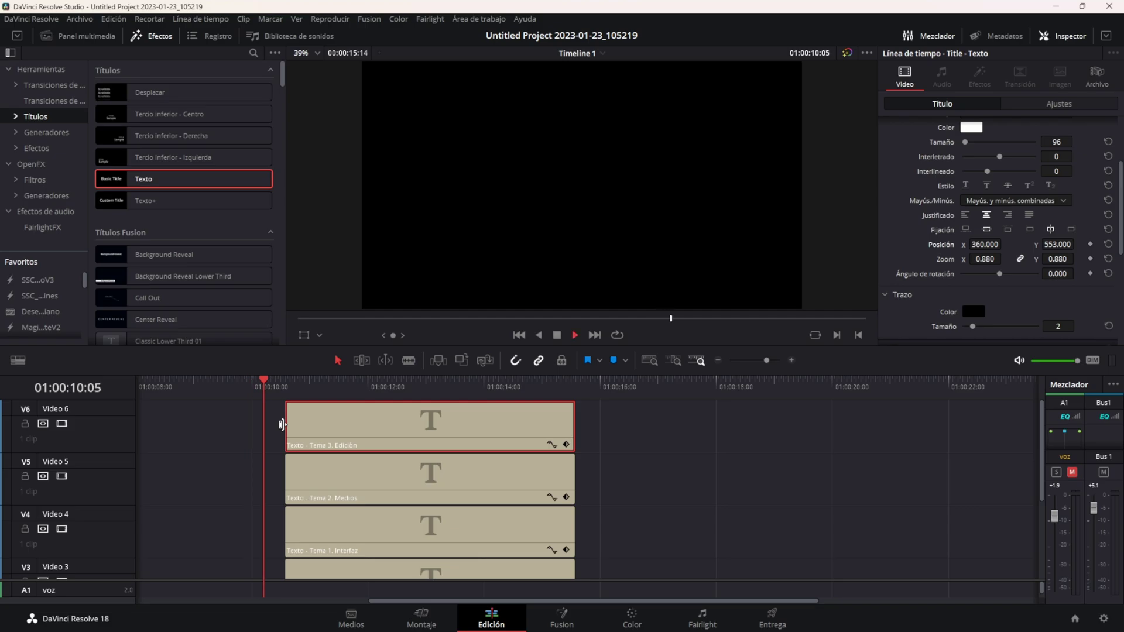
mouse_move(339, 393)
left_mouse_down()
mouse_move(292, 394)
mouse_move(321, 392)
left_mouse_up()
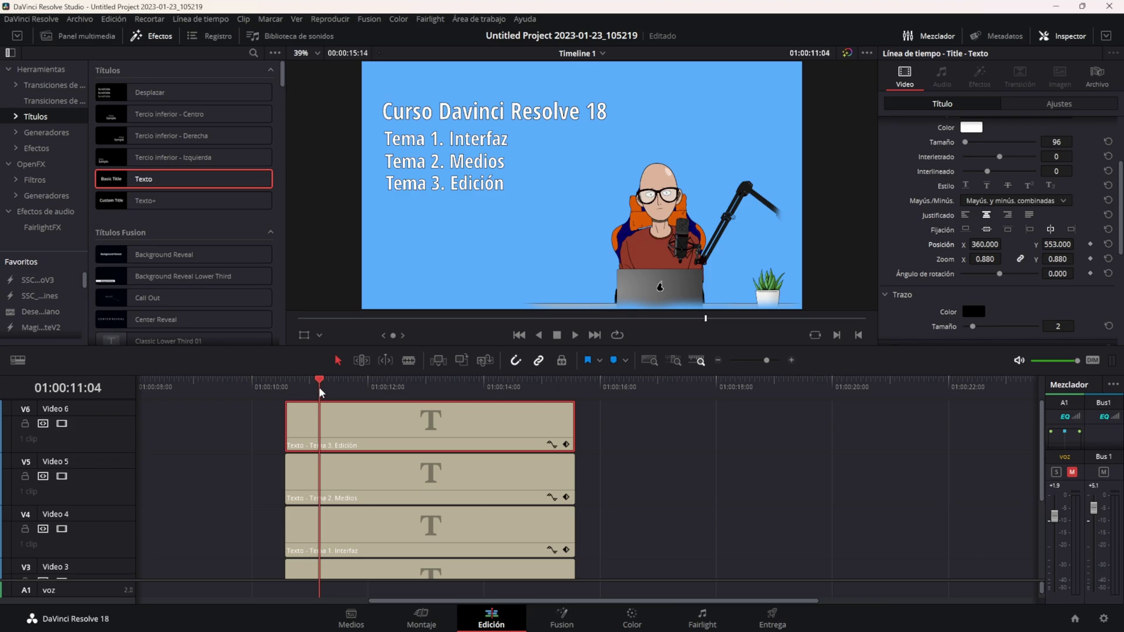
left_click_drag(321, 392, 326, 390)
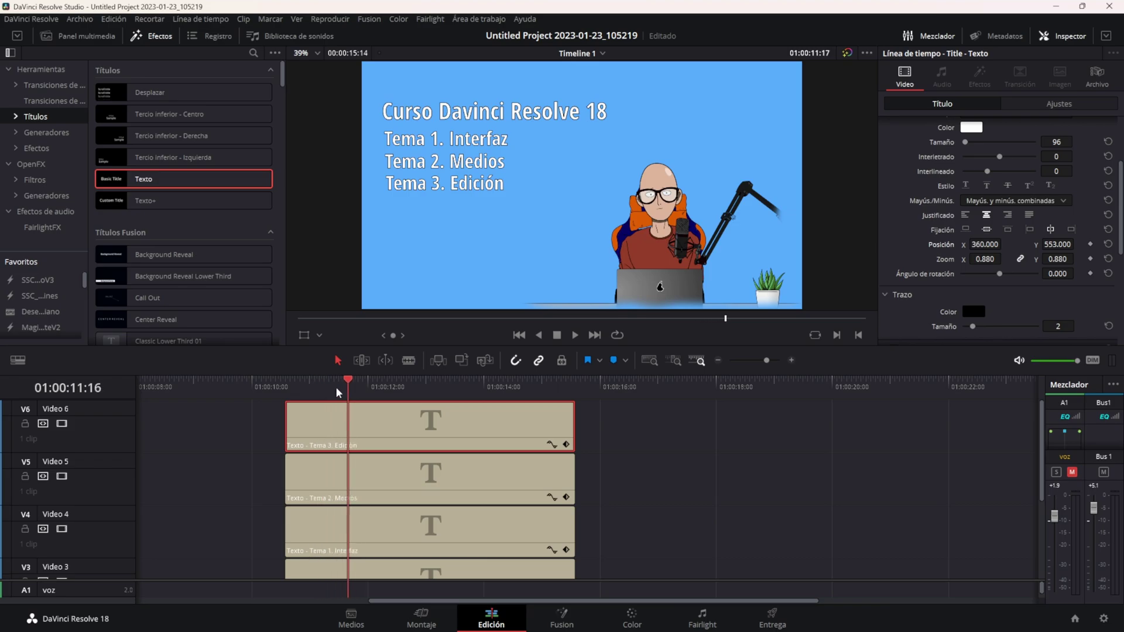
scroll(443, 502, "down", 3)
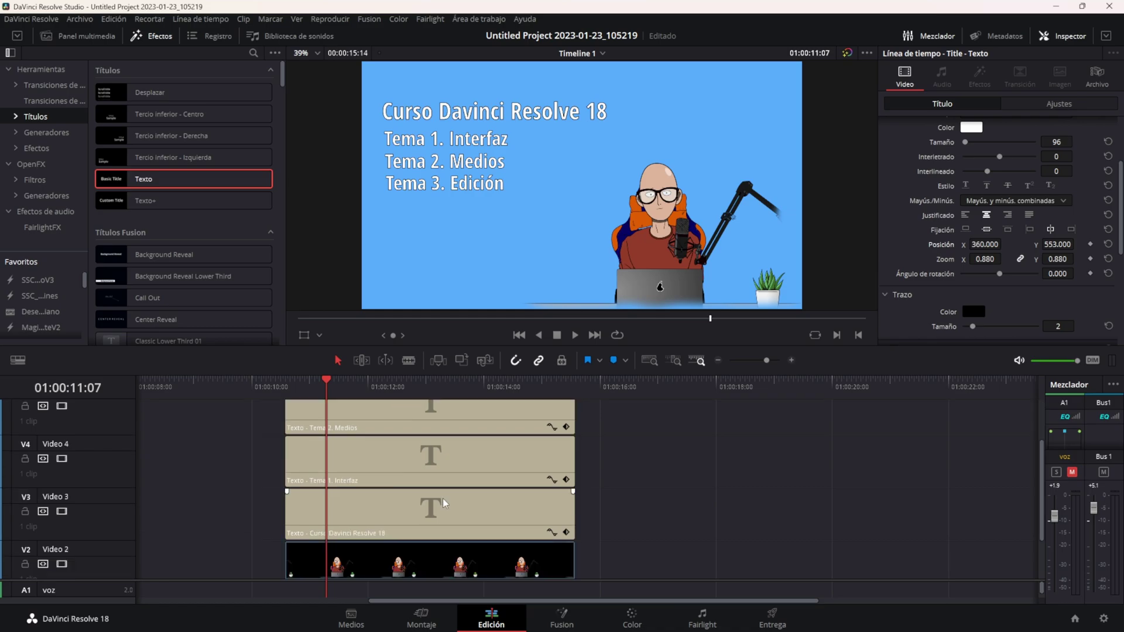
scroll(443, 502, "down", 2)
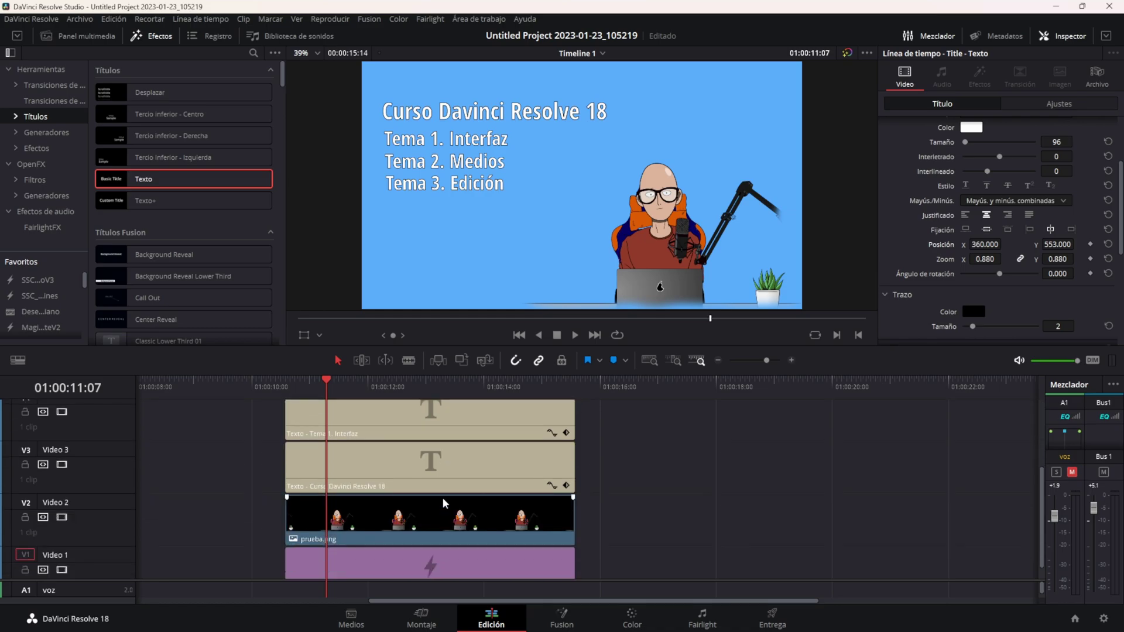
scroll(443, 507, "up", 4)
scroll(443, 508, "up", 1)
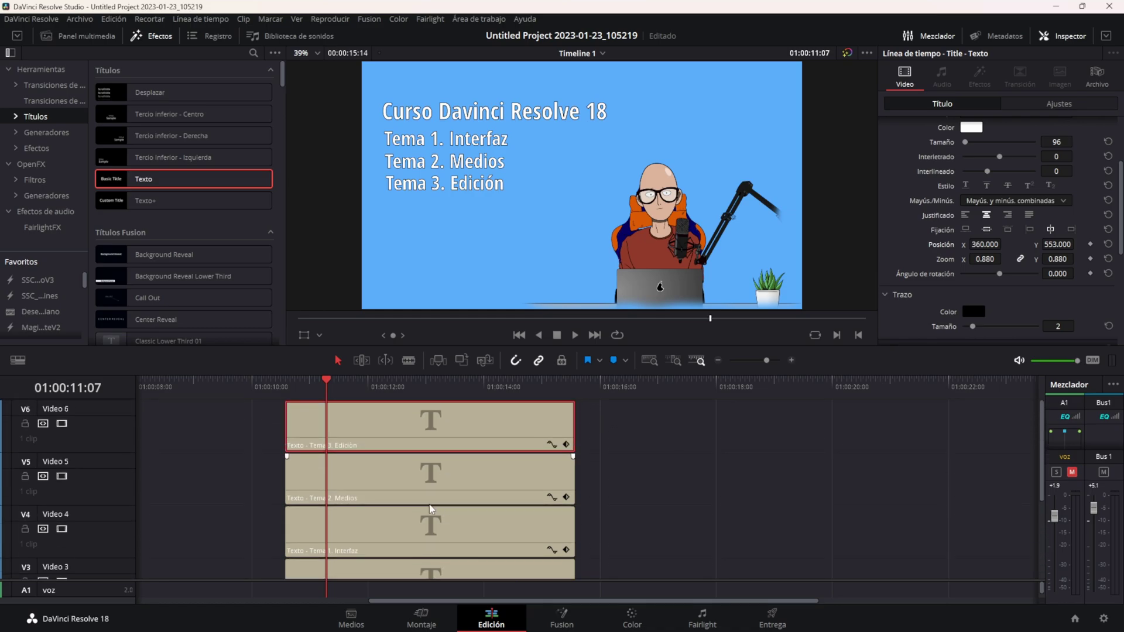
Shrink the viewer to enlarge the timeline, then box-select the four title clips on V3–V6.
mouse_move(235, 348)
left_mouse_down()
mouse_move(248, 303)
mouse_move(222, 265)
mouse_move(226, 405)
left_mouse_up()
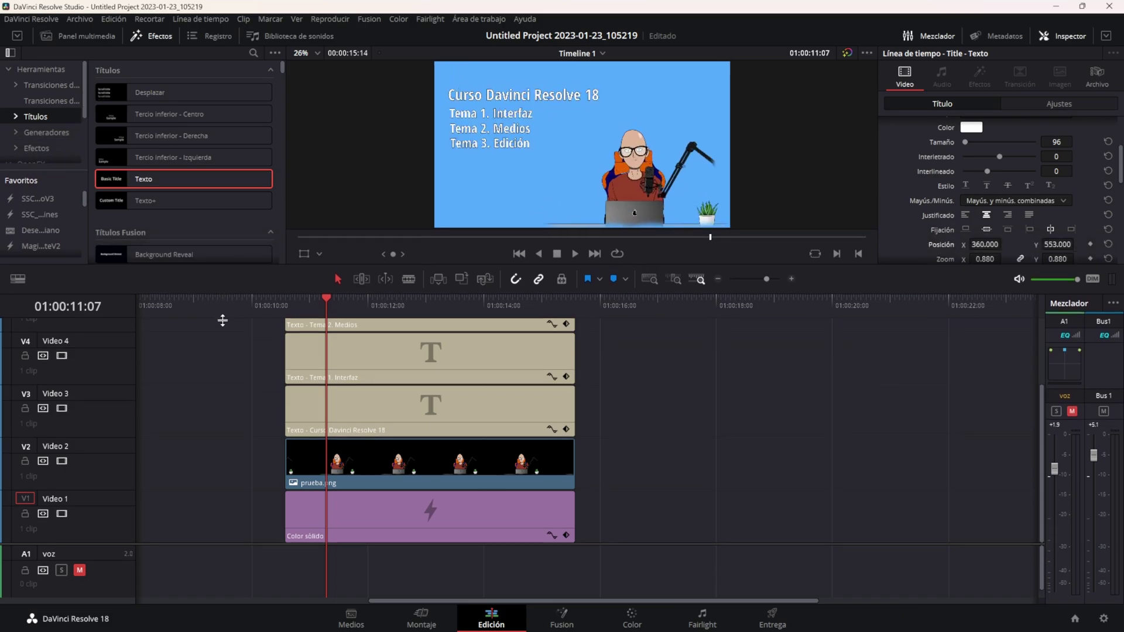
scroll(230, 510, "up", 1)
scroll(229, 509, "up", 2)
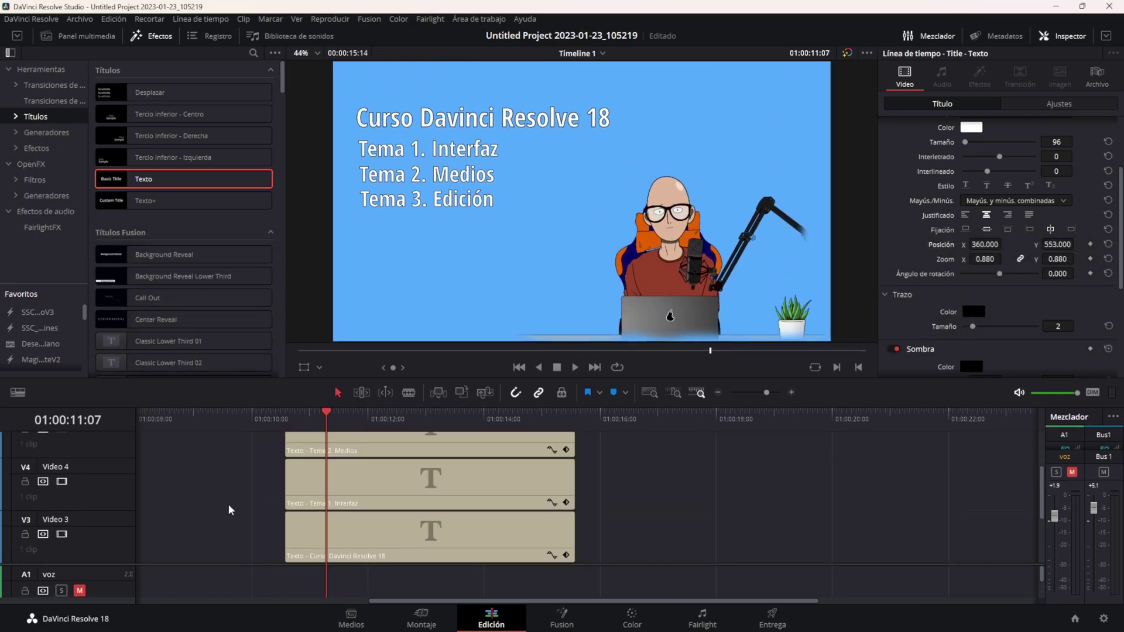
scroll(229, 510, "up", 1)
left_click_drag(250, 405, 251, 324)
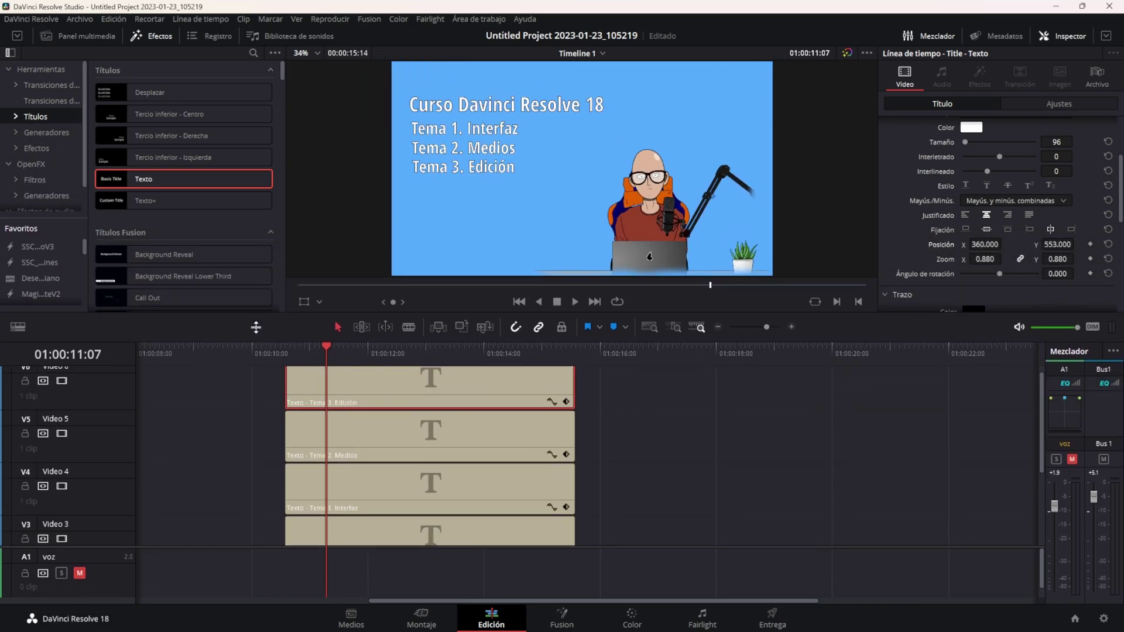
scroll(439, 473, "down", 1)
scroll(440, 473, "down", 1)
scroll(549, 489, "down", 1)
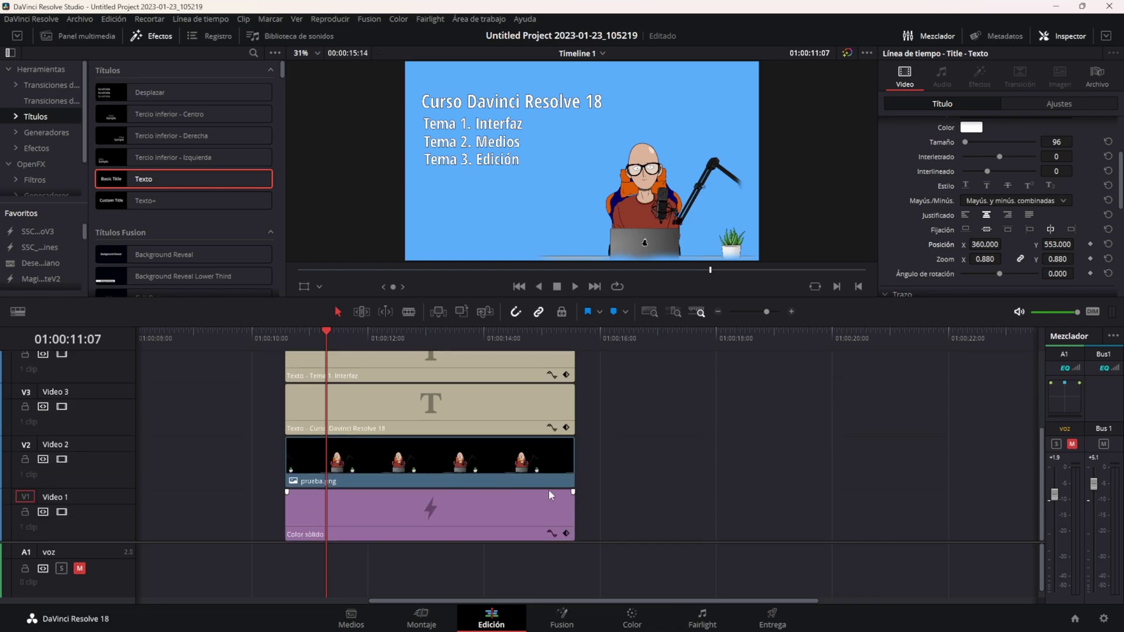
scroll(550, 489, "up", 1)
scroll(567, 501, "up", 2)
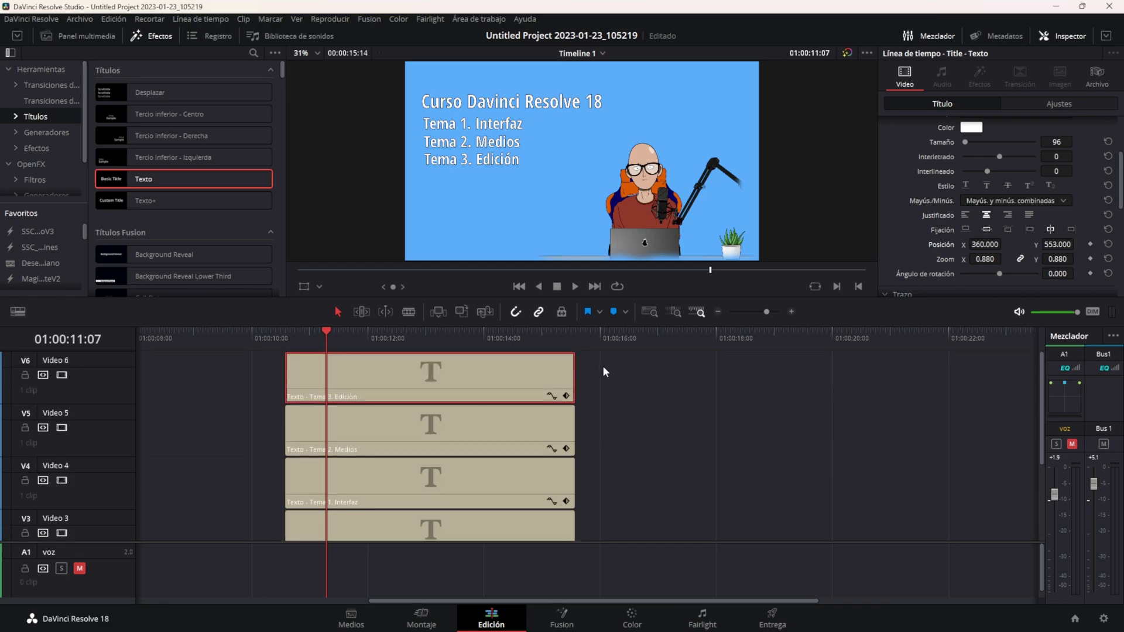
mouse_move(602, 364)
left_mouse_down()
mouse_move(300, 575)
mouse_move(305, 413)
left_mouse_up()
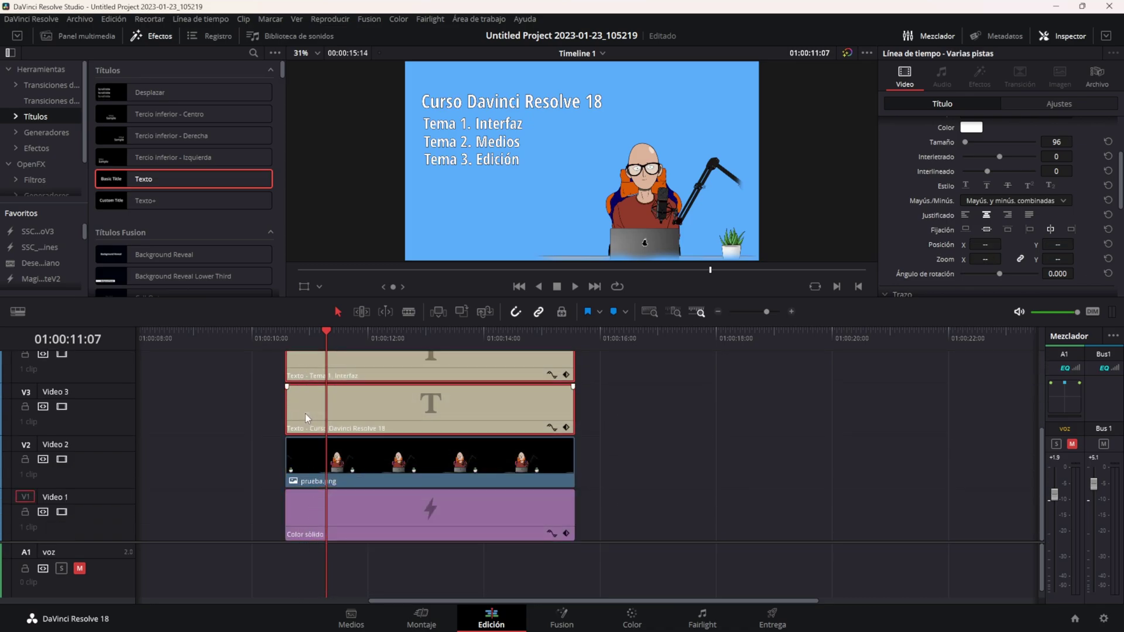
Combine the selected title clips into a compound clip named Título.
right_click(305, 418)
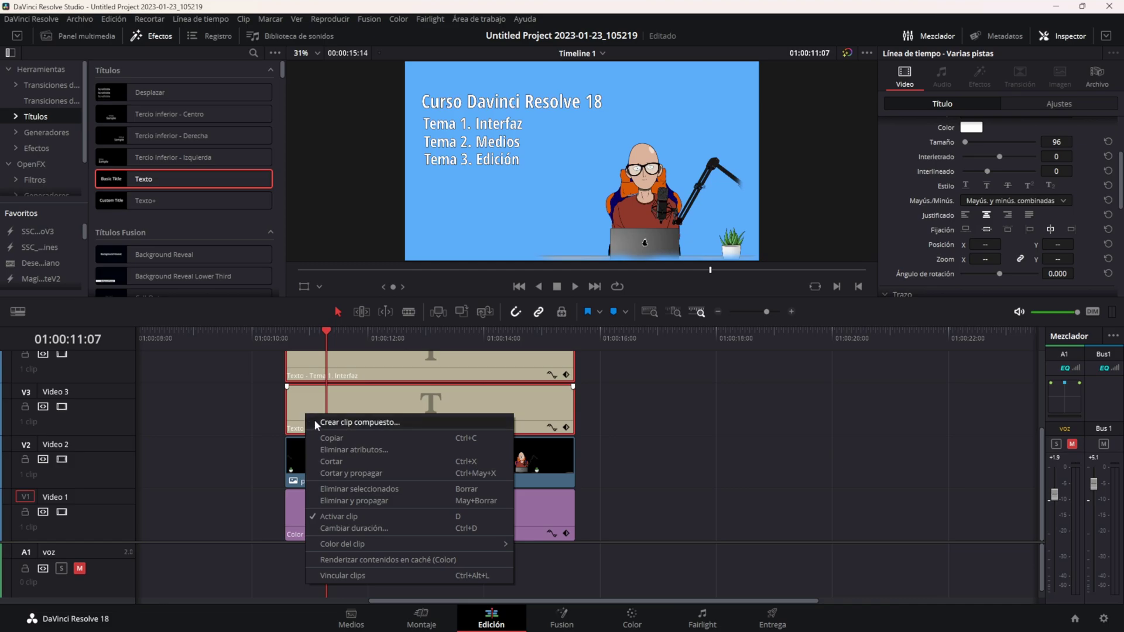
left_click(315, 421)
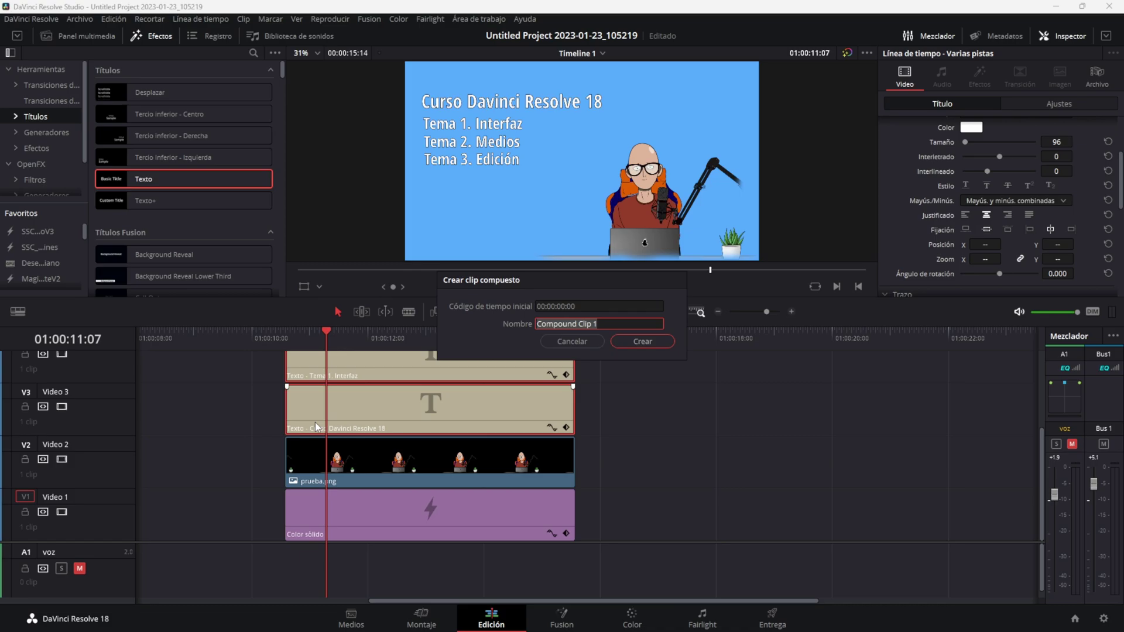
type("Titulo")
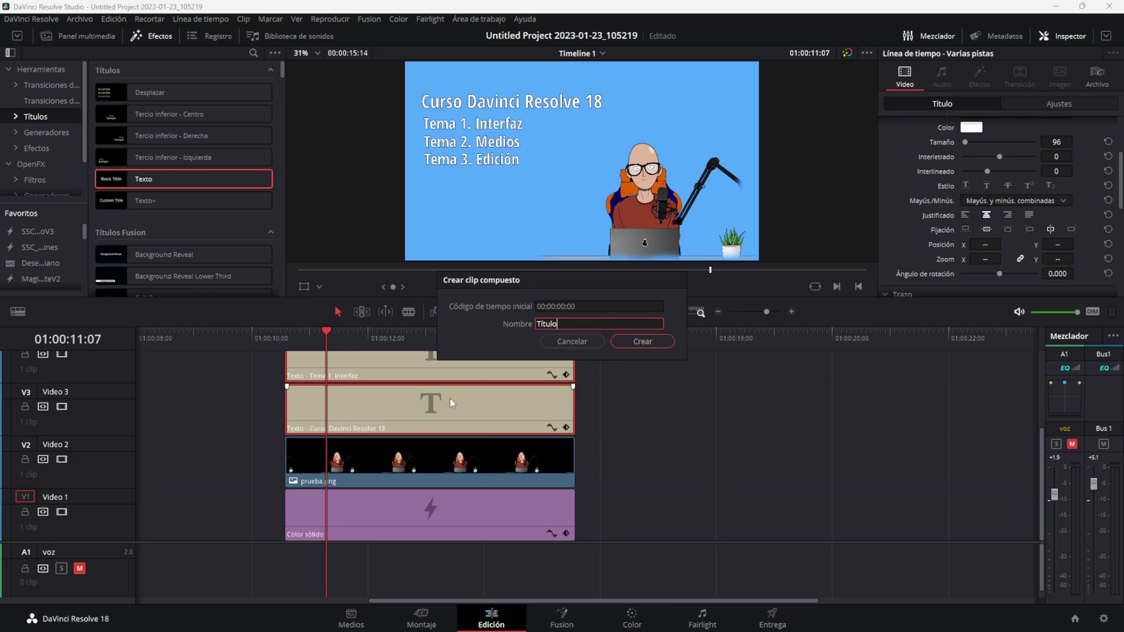
left_click(627, 341)
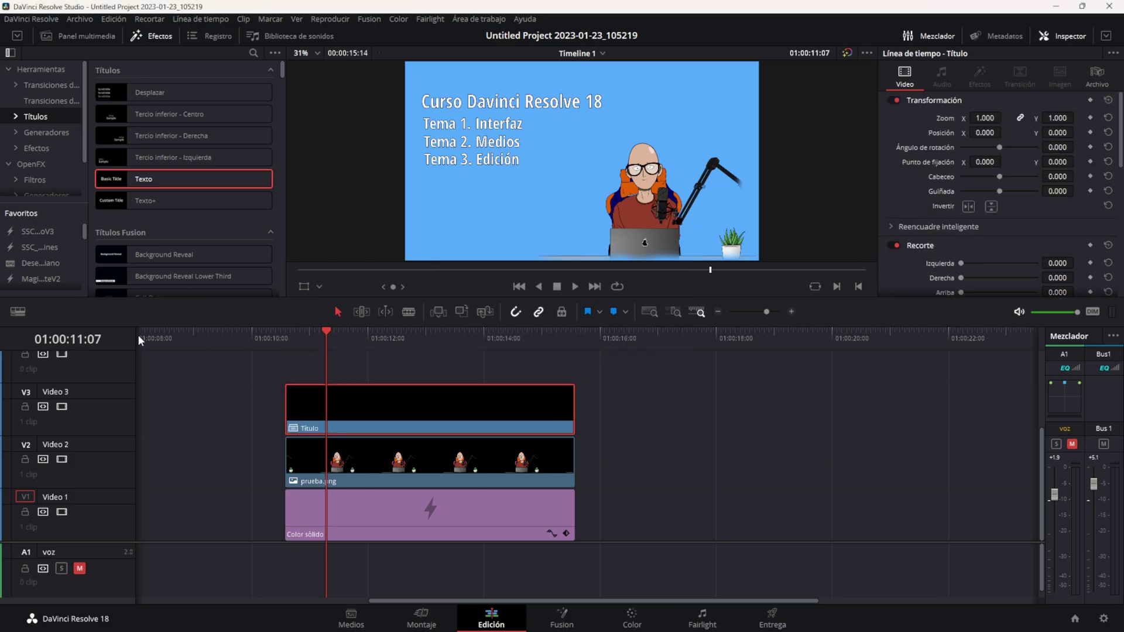
Move the playhead to the Título clip's start and disable the clip.
scroll(243, 380, "up", 2)
scroll(235, 410, "down", 1)
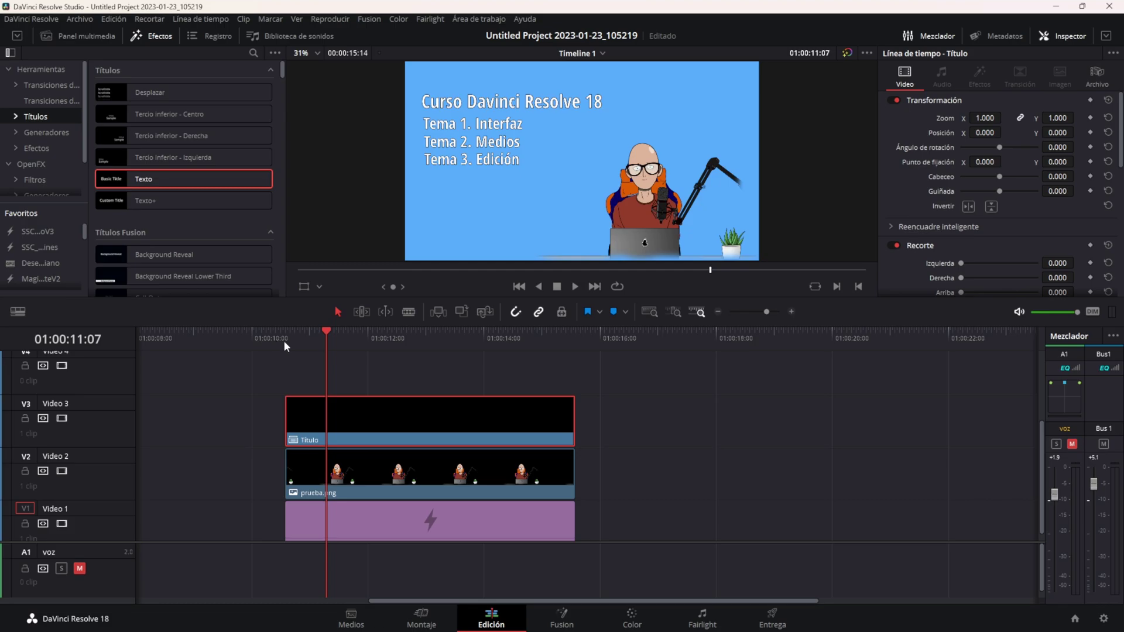
left_click_drag(311, 343, 287, 342)
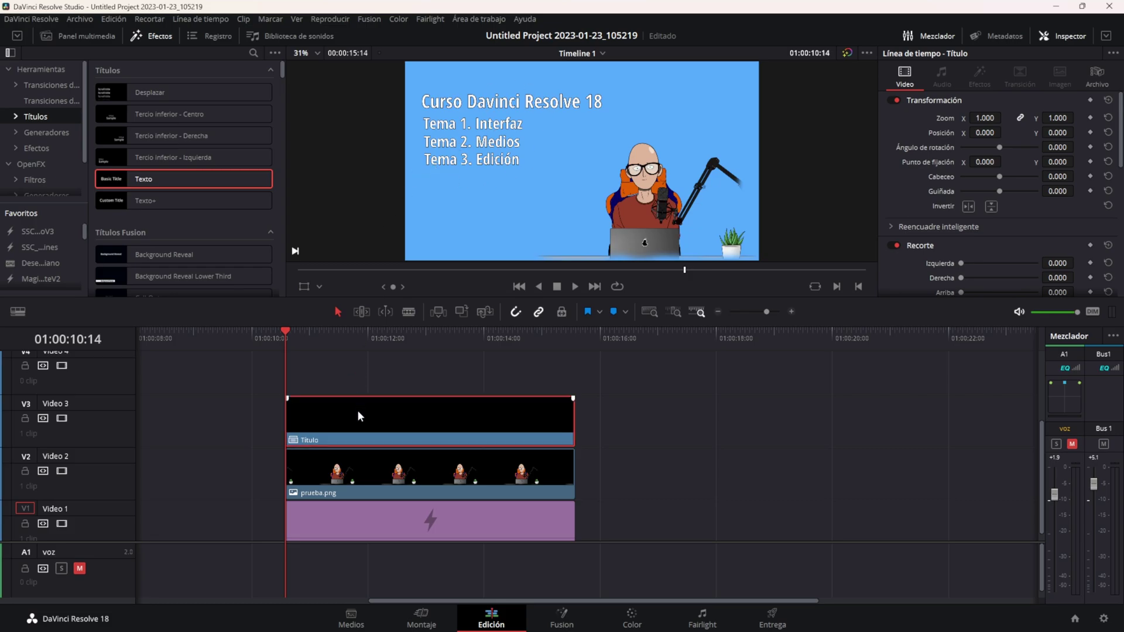
key("d")
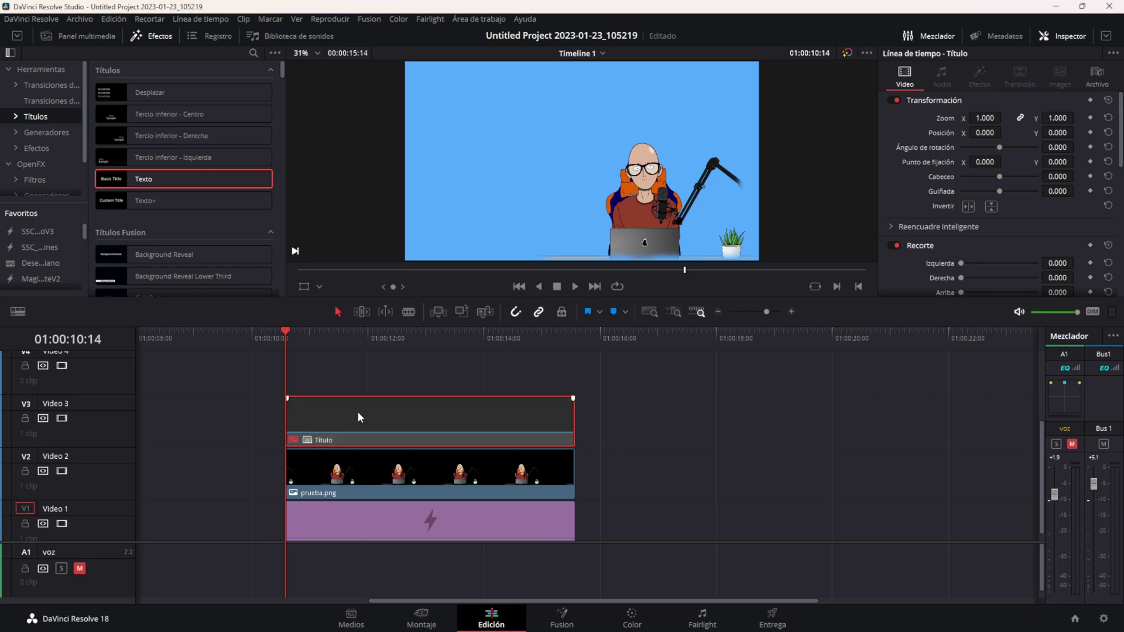
Re-enable the Título clip and select it on V3.
key("ctrl+z")
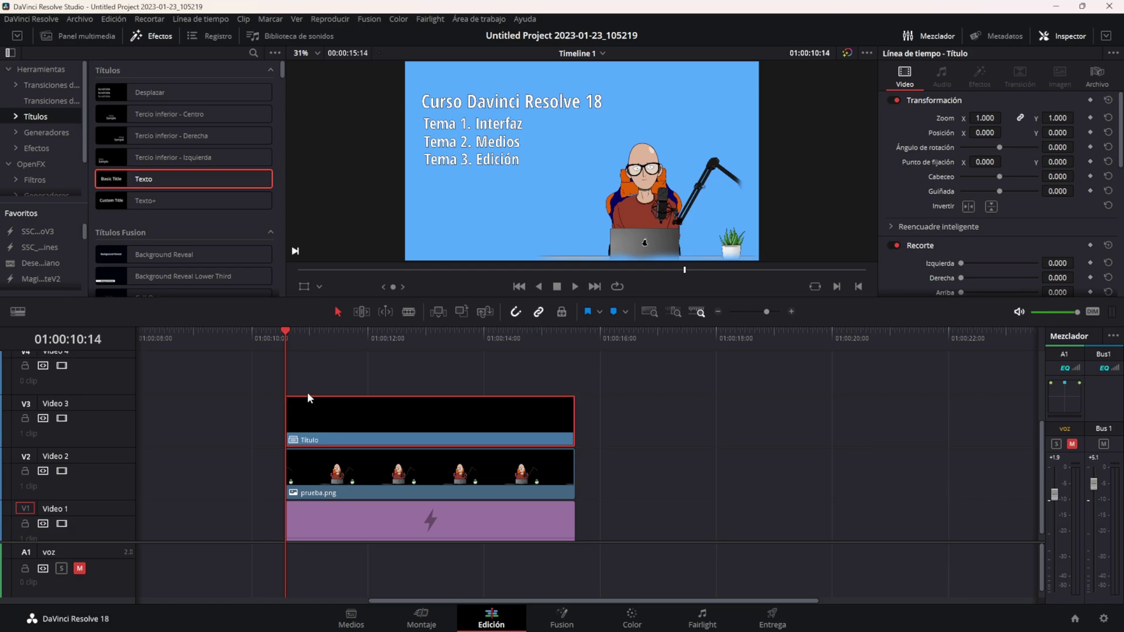
left_click(481, 370)
left_click(376, 419)
Try resizing the title, undo back to 1.000 zoom, and scrub across the clip.
left_click_drag(968, 118, 913, 118)
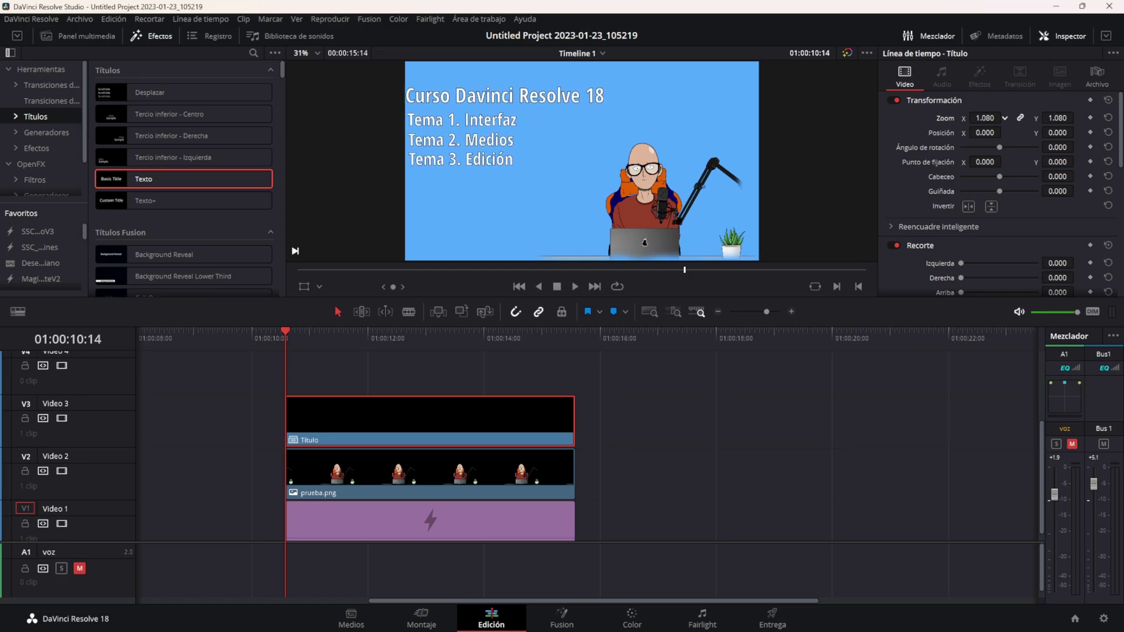
mouse_move(985, 118)
left_mouse_down()
mouse_move(984, 132)
mouse_move(1018, 132)
left_mouse_up()
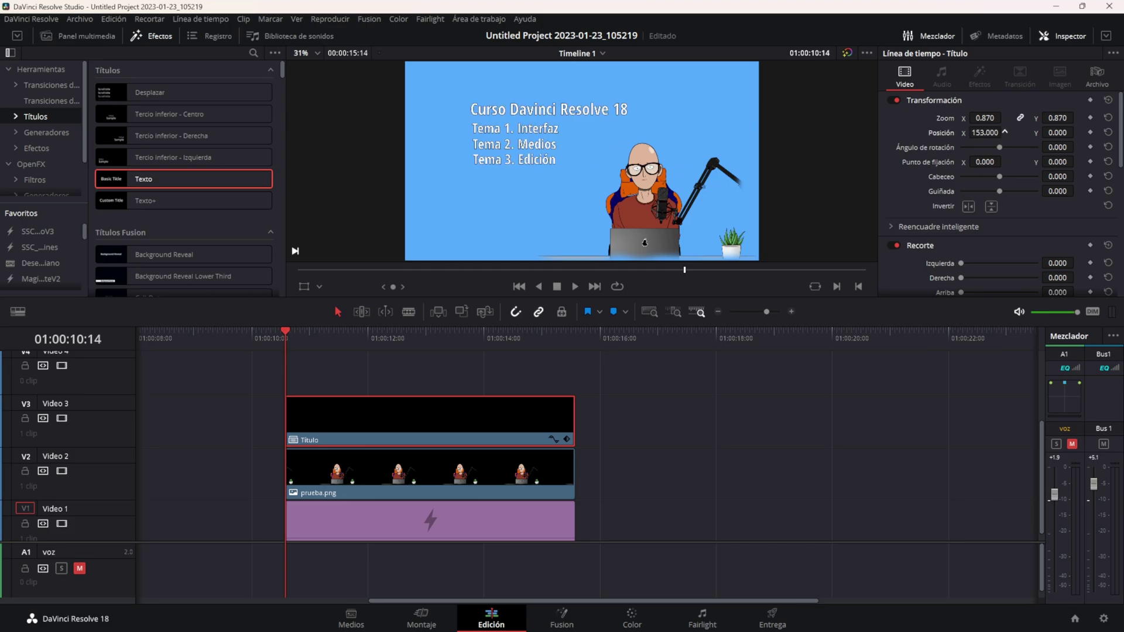
key("ctrl+z")
key("ctrl+z")
key("ctrl+z")
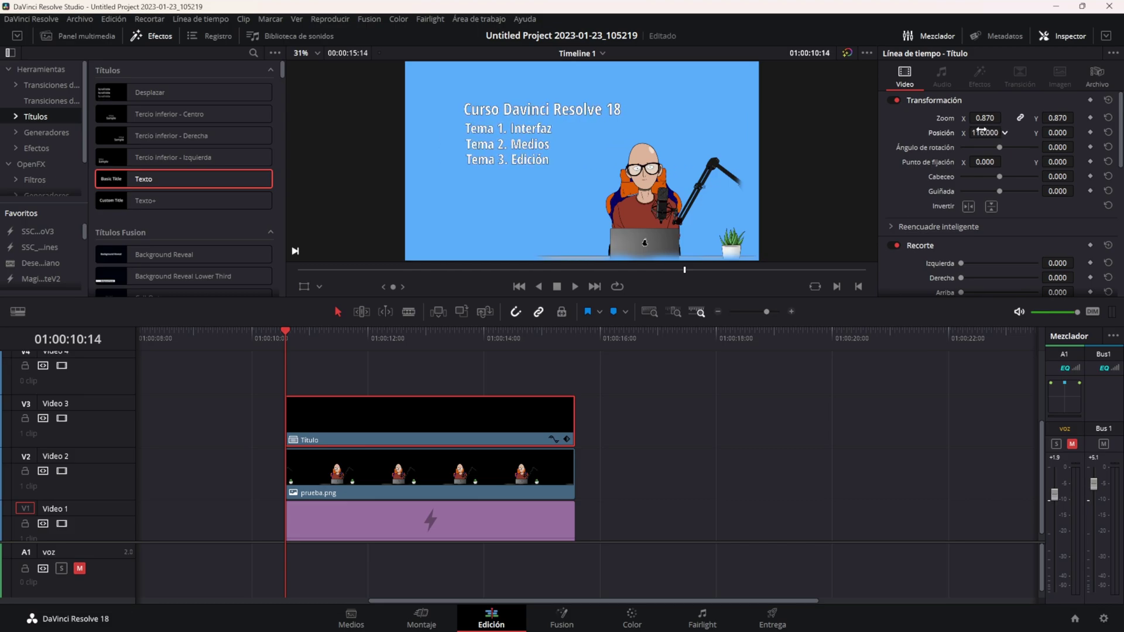
key("ctrl+z")
key("ctrl+z")
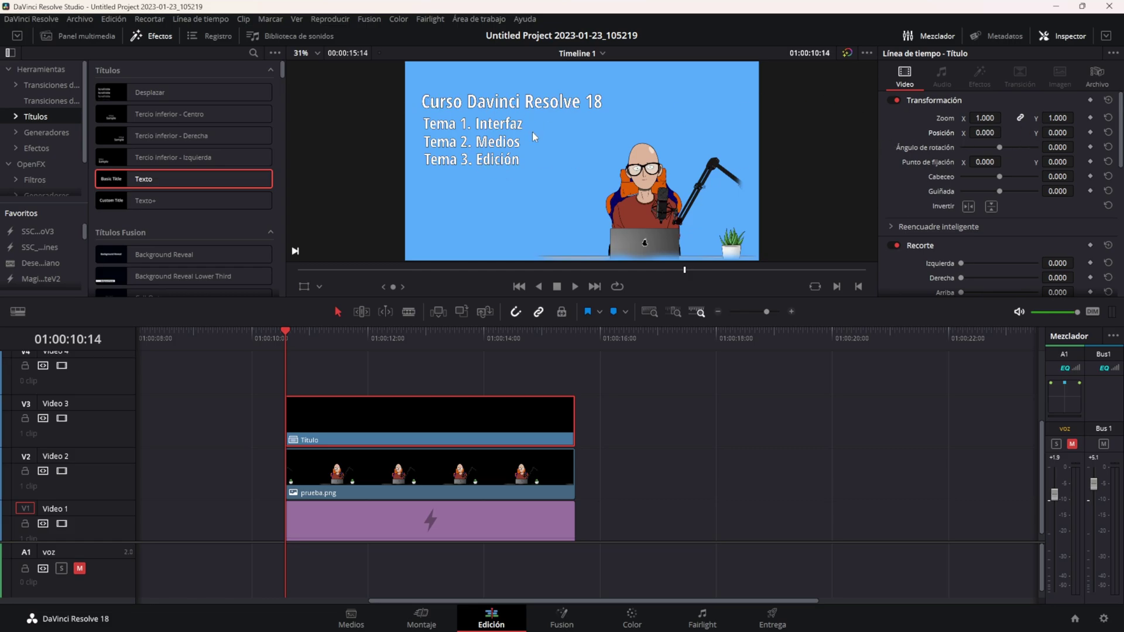
left_click_drag(309, 329, 339, 338)
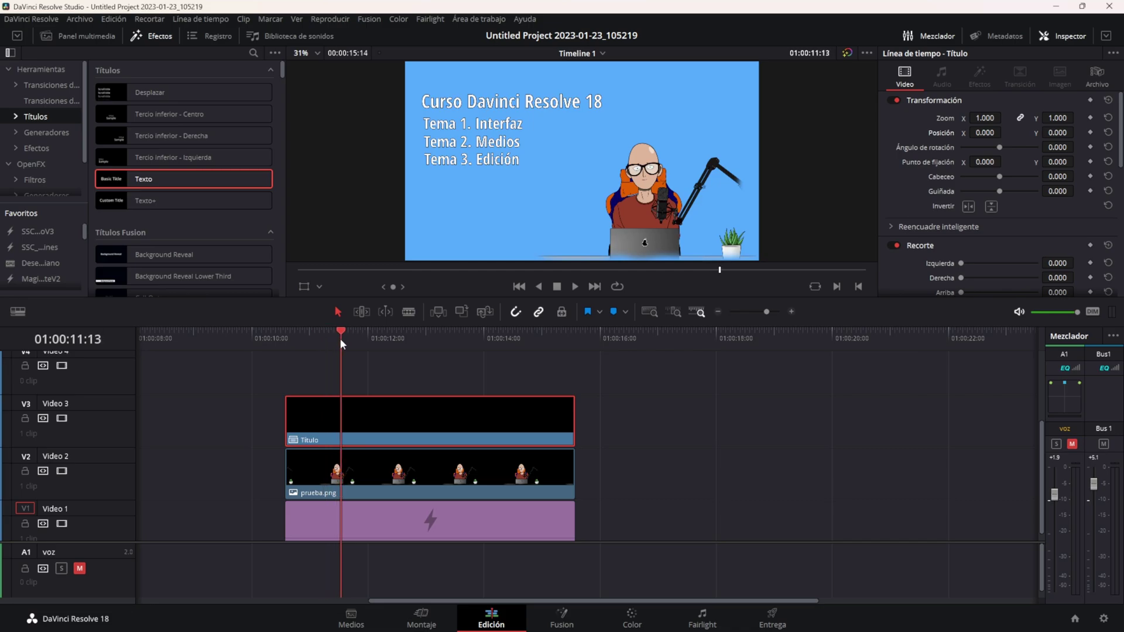
Keyframe the title's Position at its resting point and set a lower starting Y at the clip start.
left_click(1090, 133)
left_click_drag(342, 335, 295, 337)
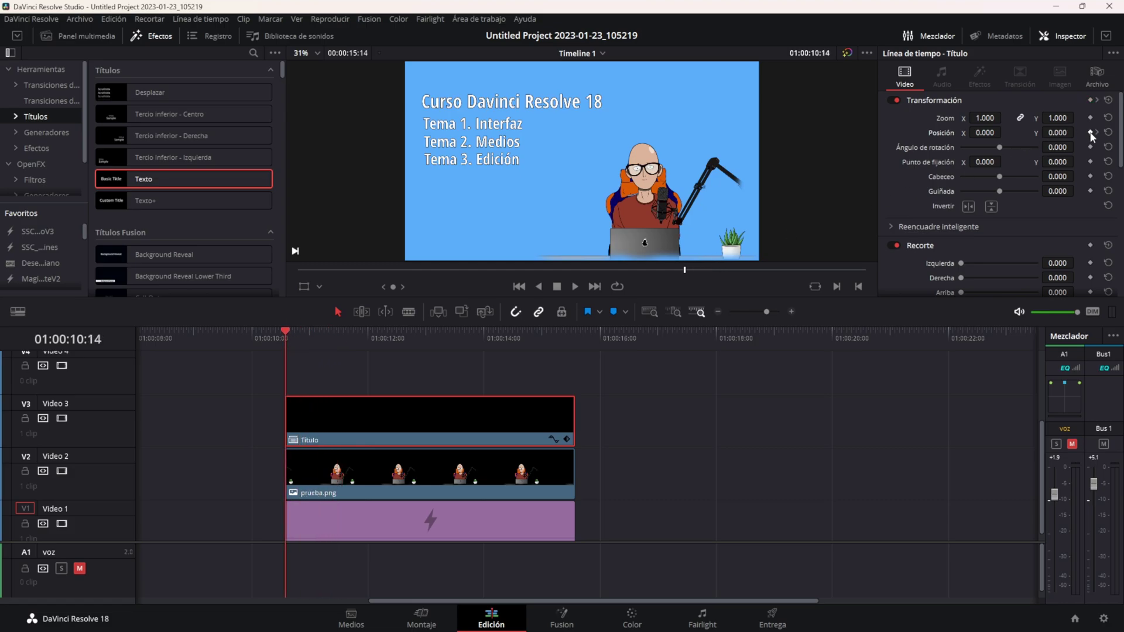
double_click(1057, 132)
type("-50")
key("Return")
left_click_drag(1058, 133, 1031, 132)
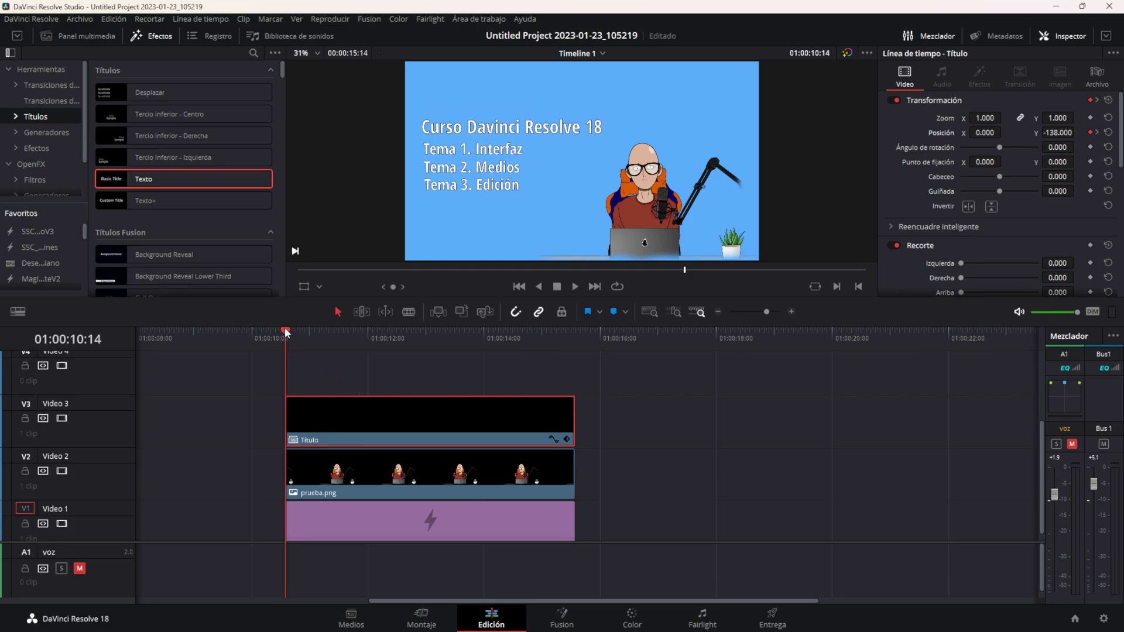
Preview the animation and push the starting Y position further down to -404.
key("space")
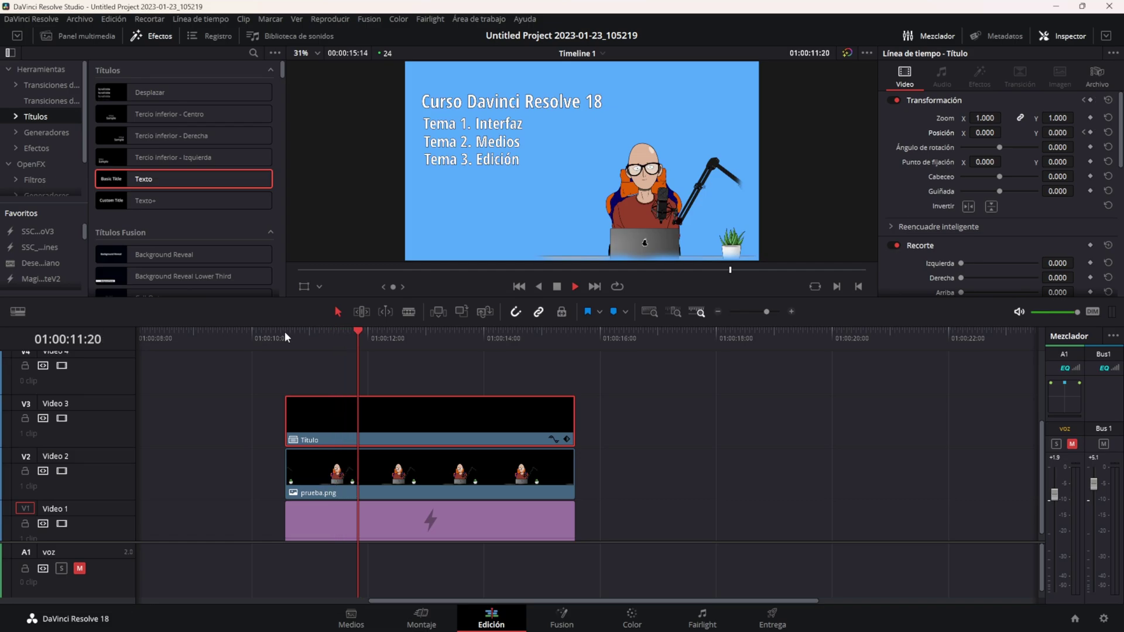
key("space")
key("space")
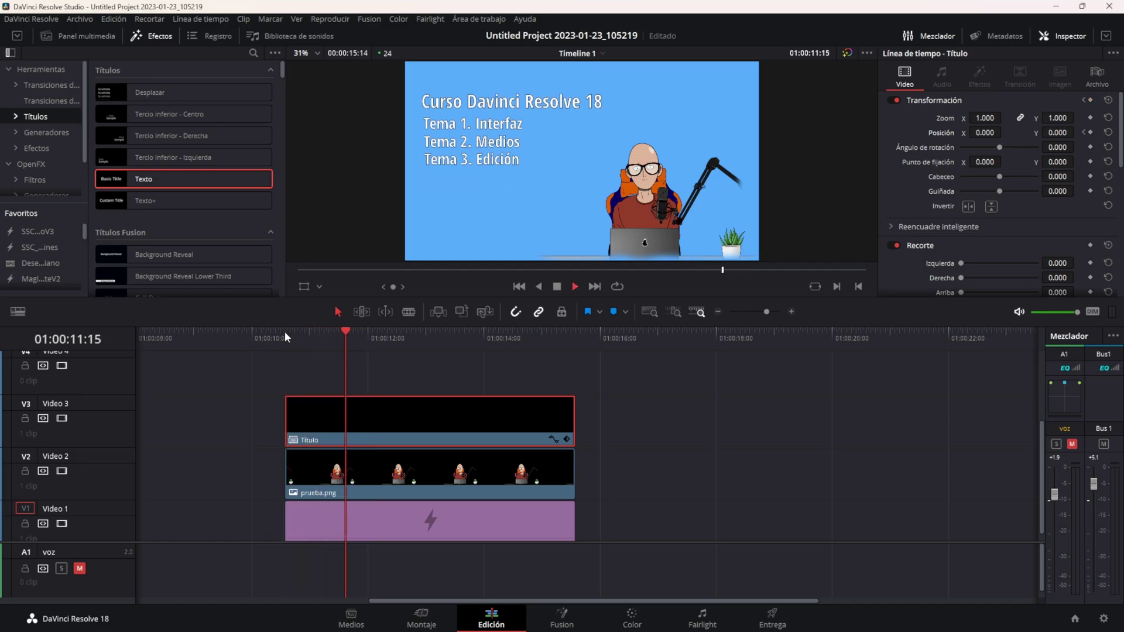
left_click(284, 331)
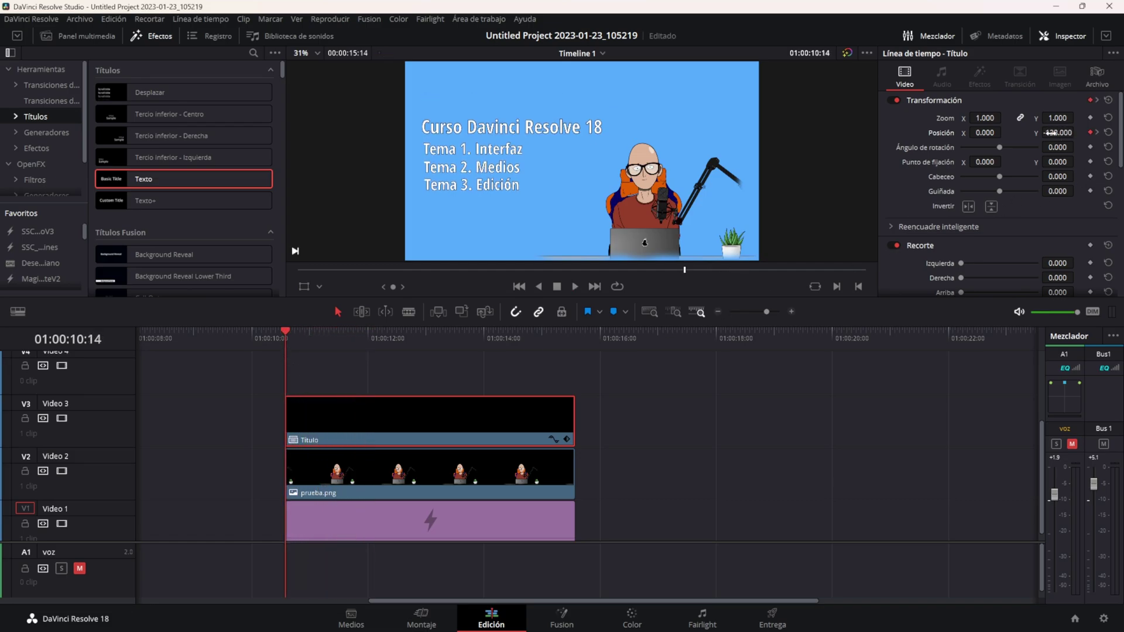
mouse_move(1058, 133)
left_mouse_down()
mouse_move(1030, 133)
mouse_move(1051, 133)
left_mouse_up()
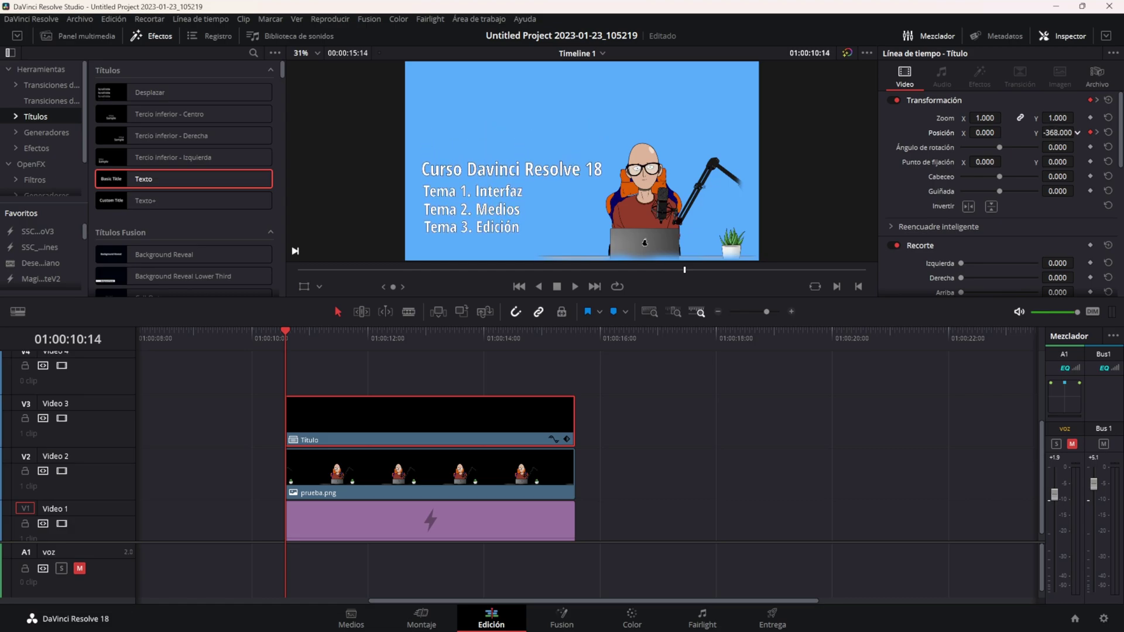
key("space")
Replay the slide-up animation from the clip start and select the Título clip.
left_click(286, 329)
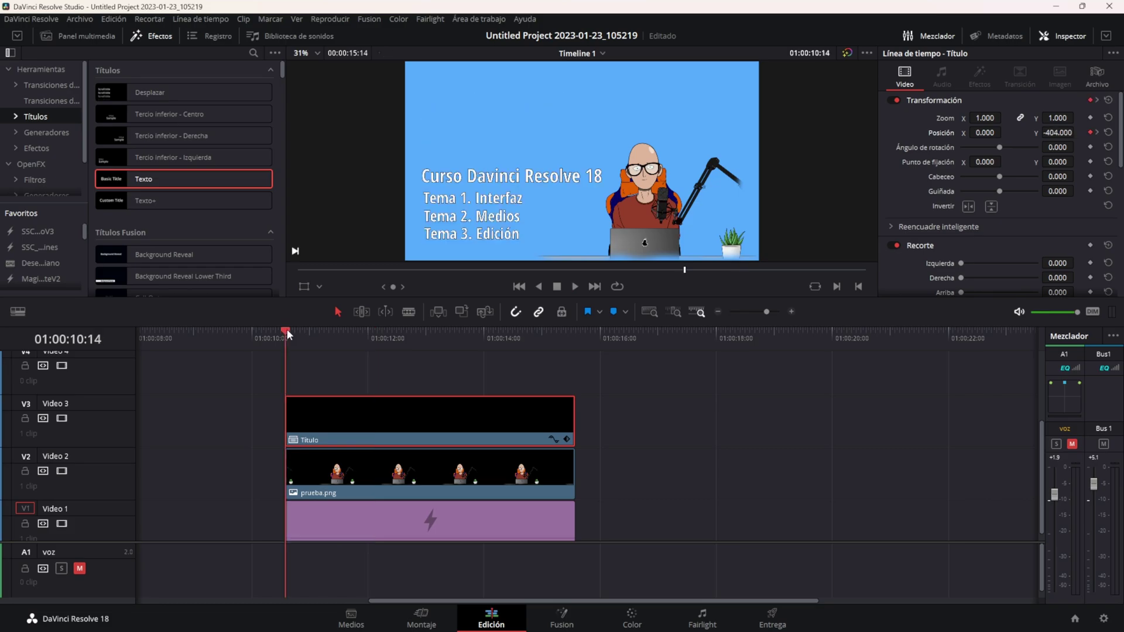
key("space")
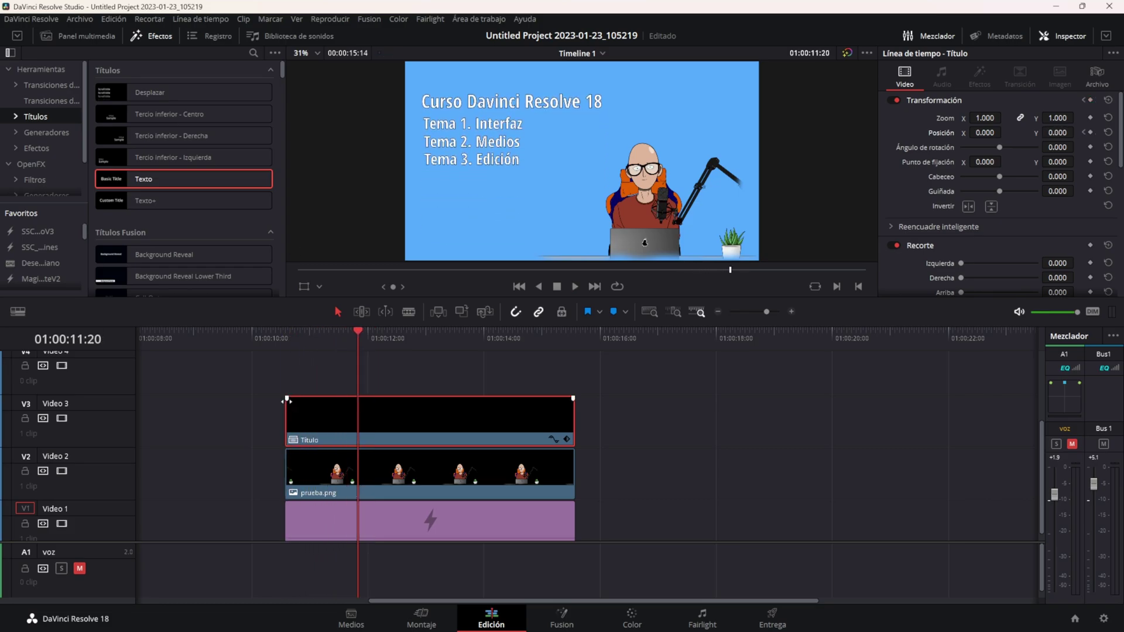
left_click_drag(288, 399, 287, 399)
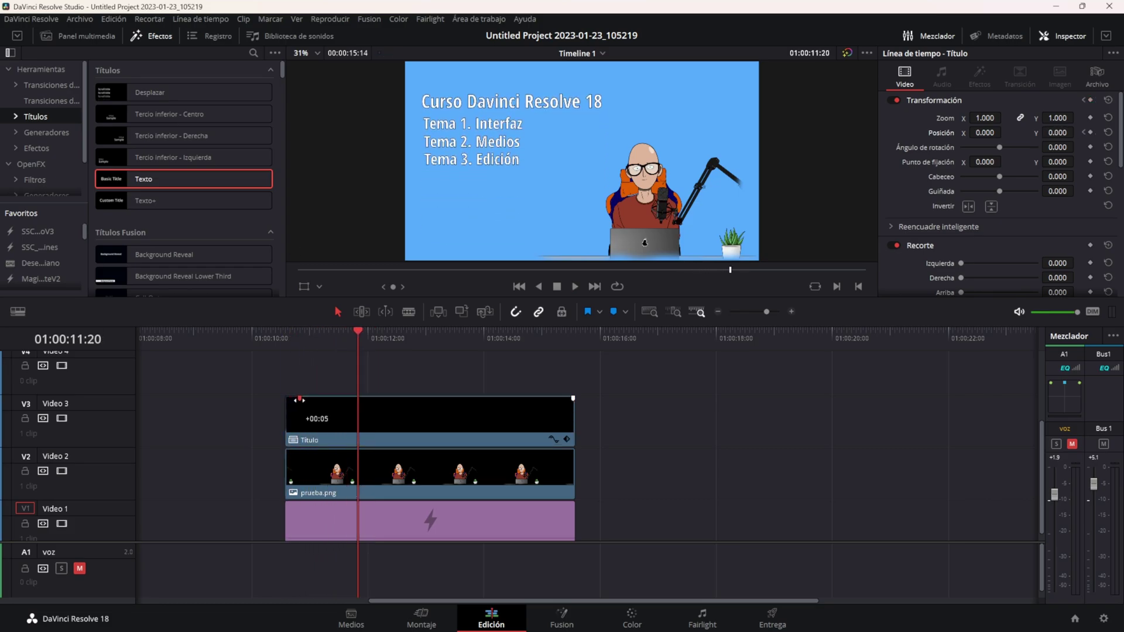
left_click(285, 338)
key("space")
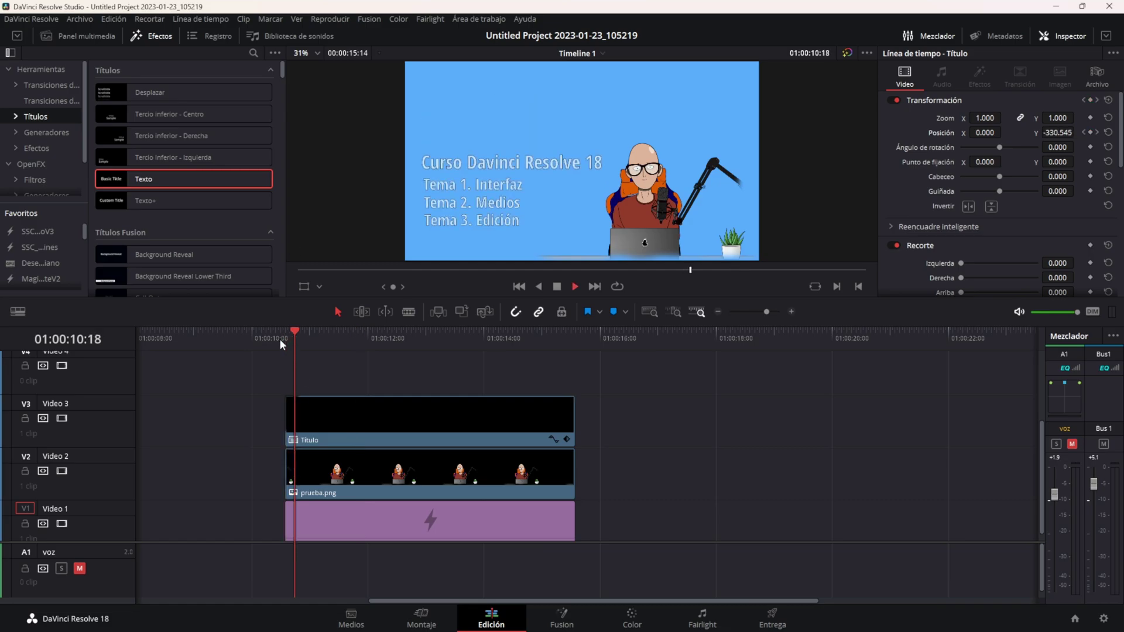
left_click(280, 339)
key("space")
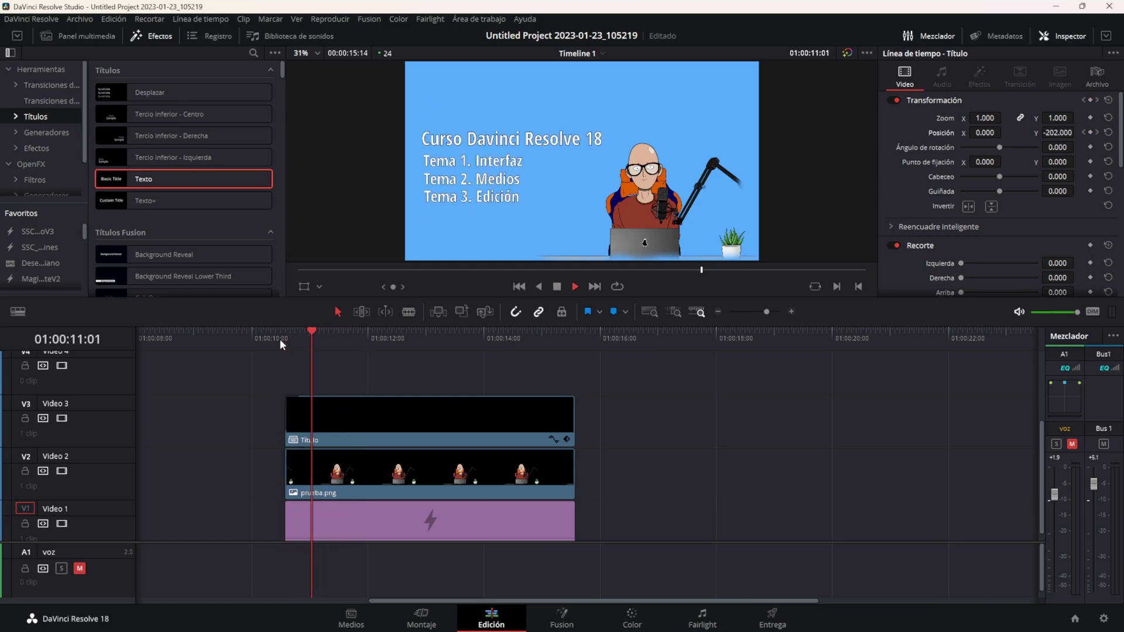
left_click(315, 416)
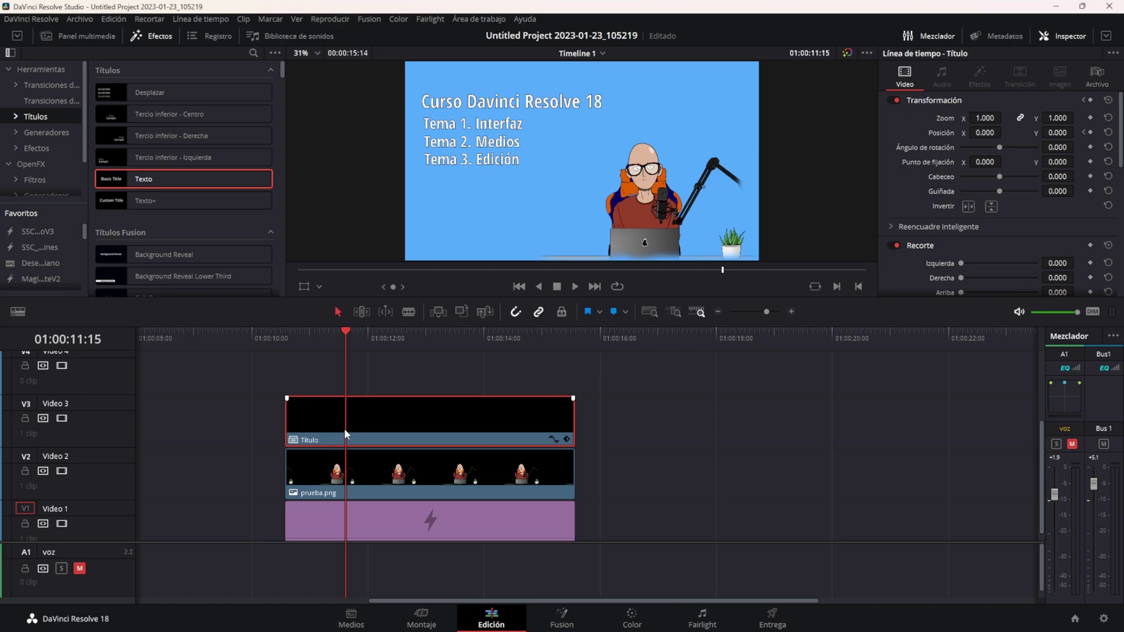
Open the Título compound clip as its own timeline and enlarge the video track area.
right_click(381, 421)
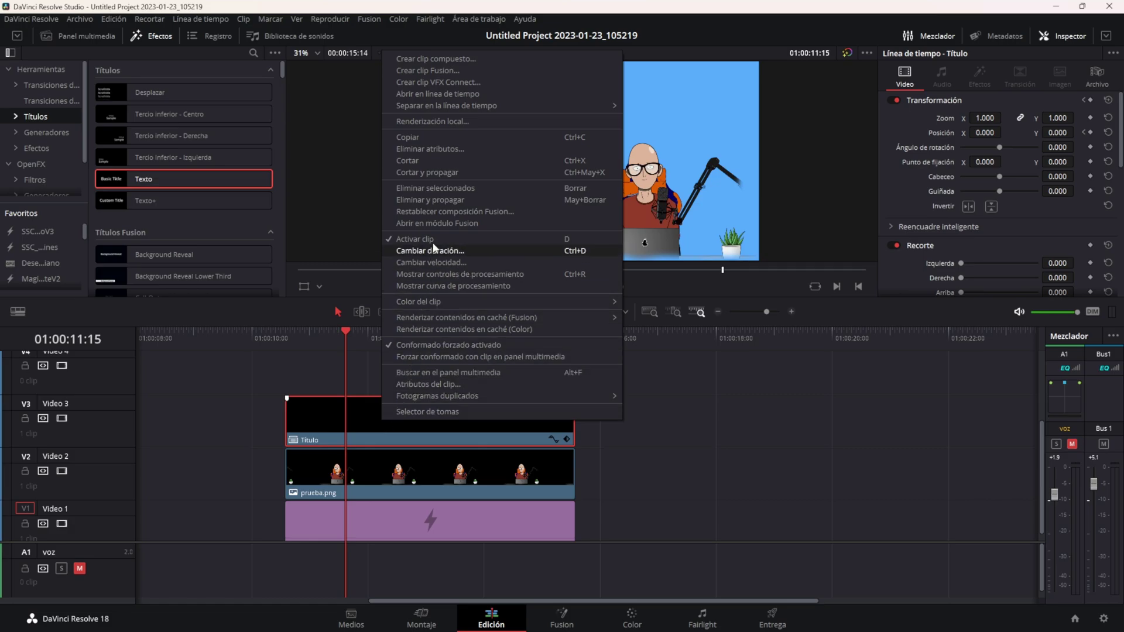
left_click(456, 94)
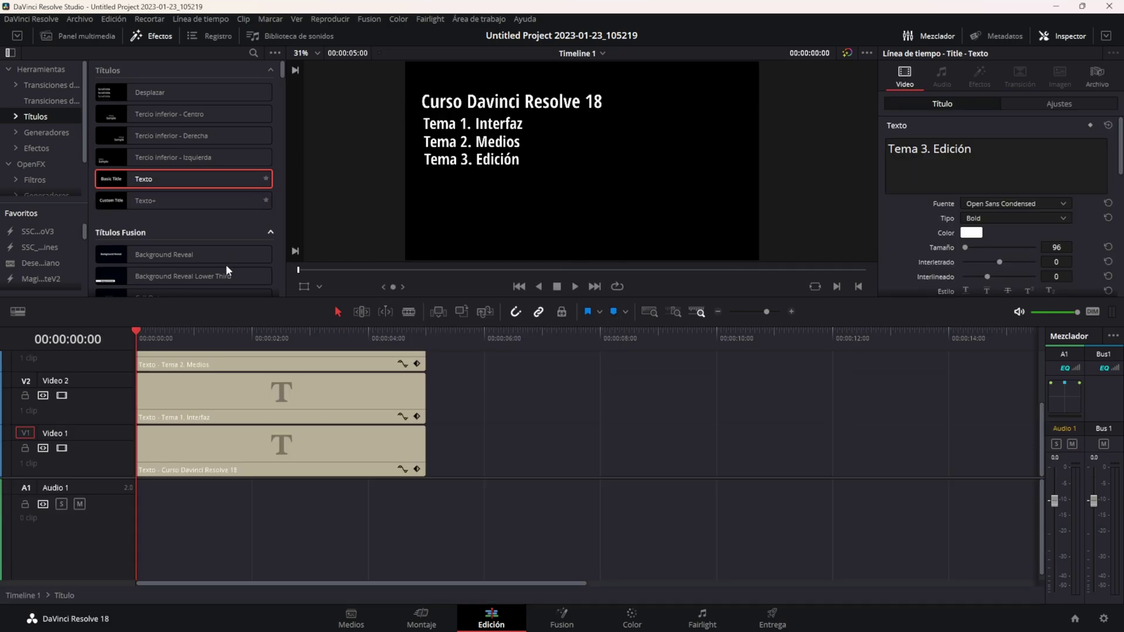
scroll(198, 435, "up", 2)
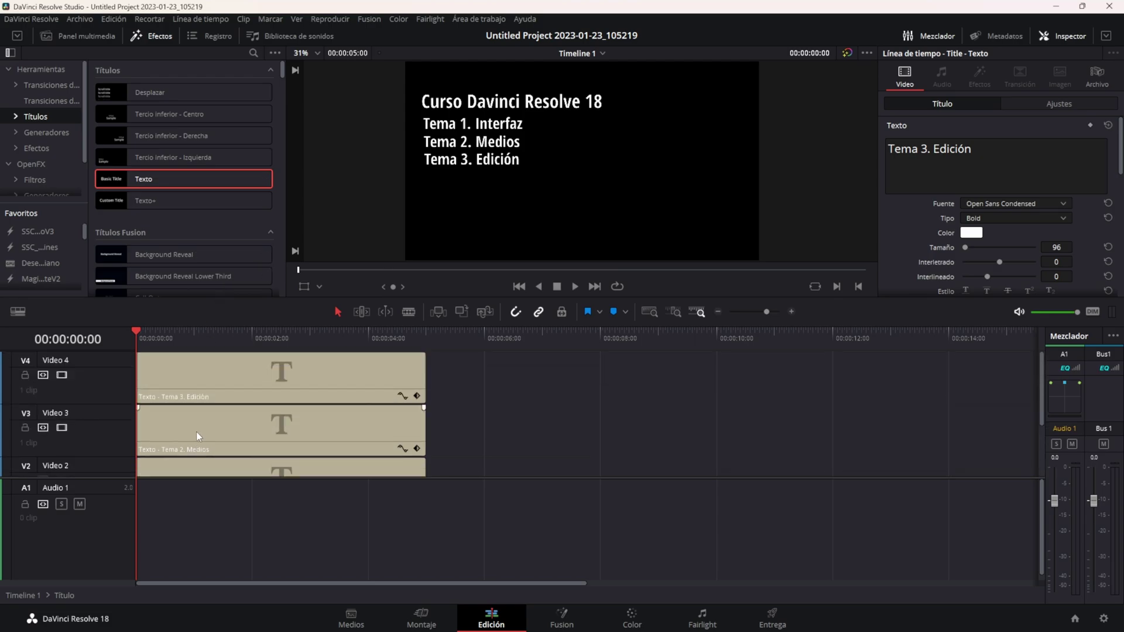
scroll(195, 431, "down", 3)
scroll(183, 445, "up", 3)
left_click_drag(114, 477, 114, 520)
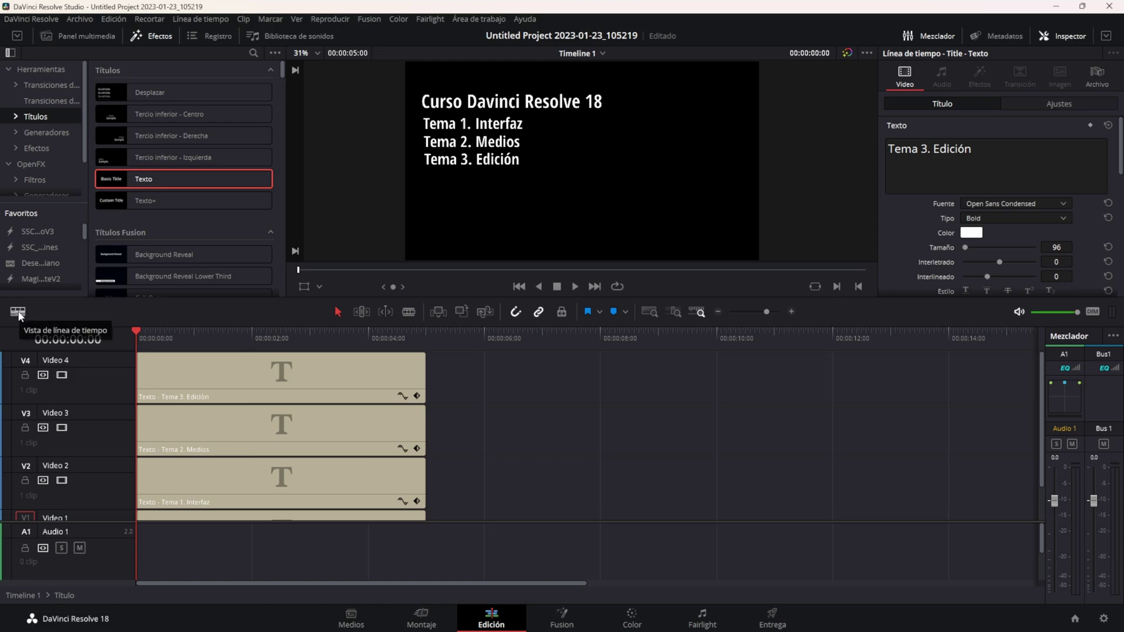
Turn on Stacked Timelines in the Timeline View options.
left_click(18, 314)
scroll(30, 339, "down", 1)
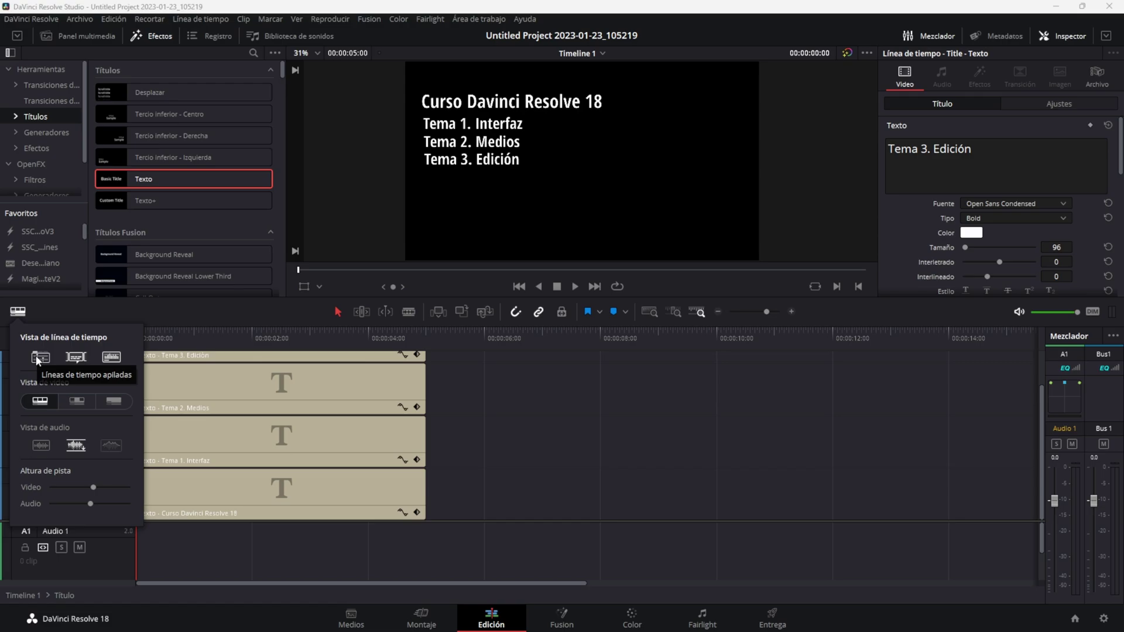
left_click(36, 358)
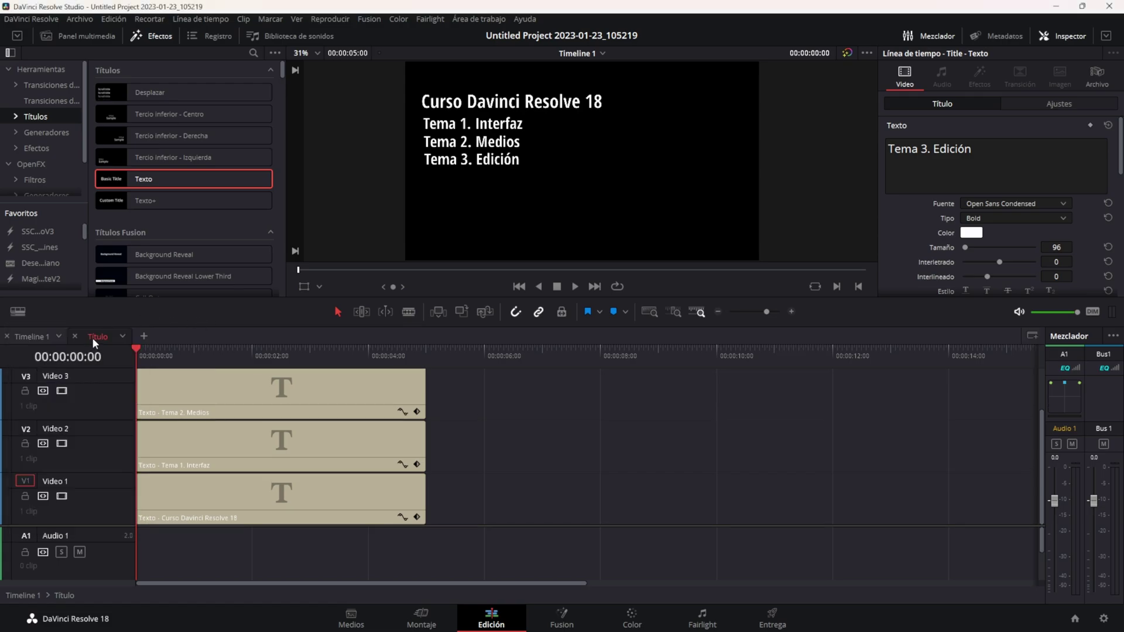
Go back to the Título timeline and preview the start of the title animation.
left_click(32, 336)
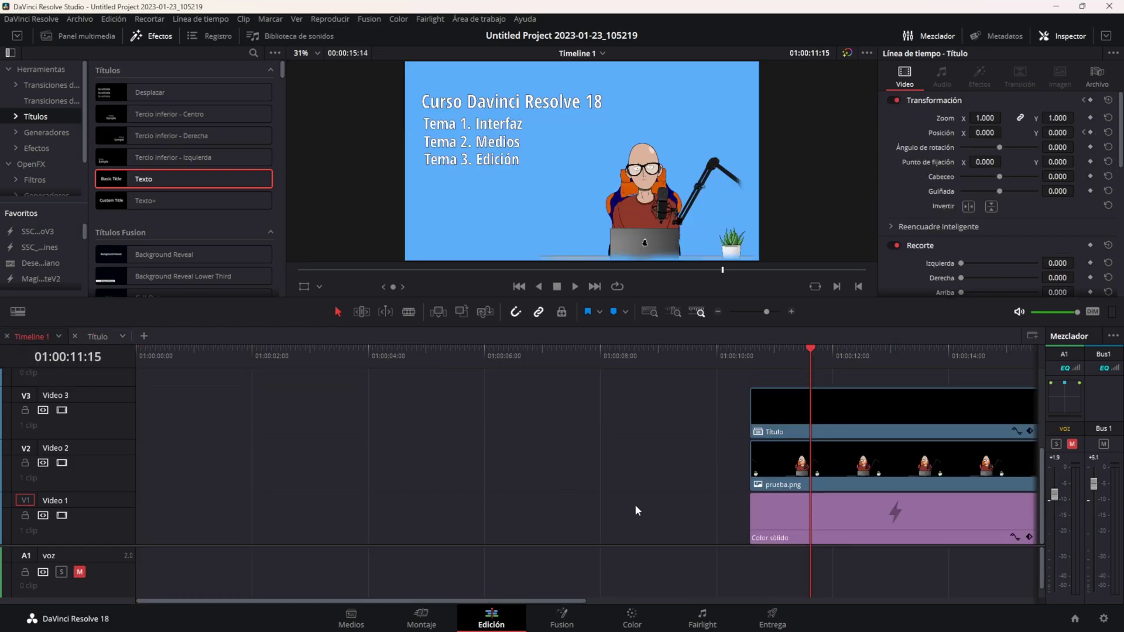
left_click_drag(481, 600, 566, 603)
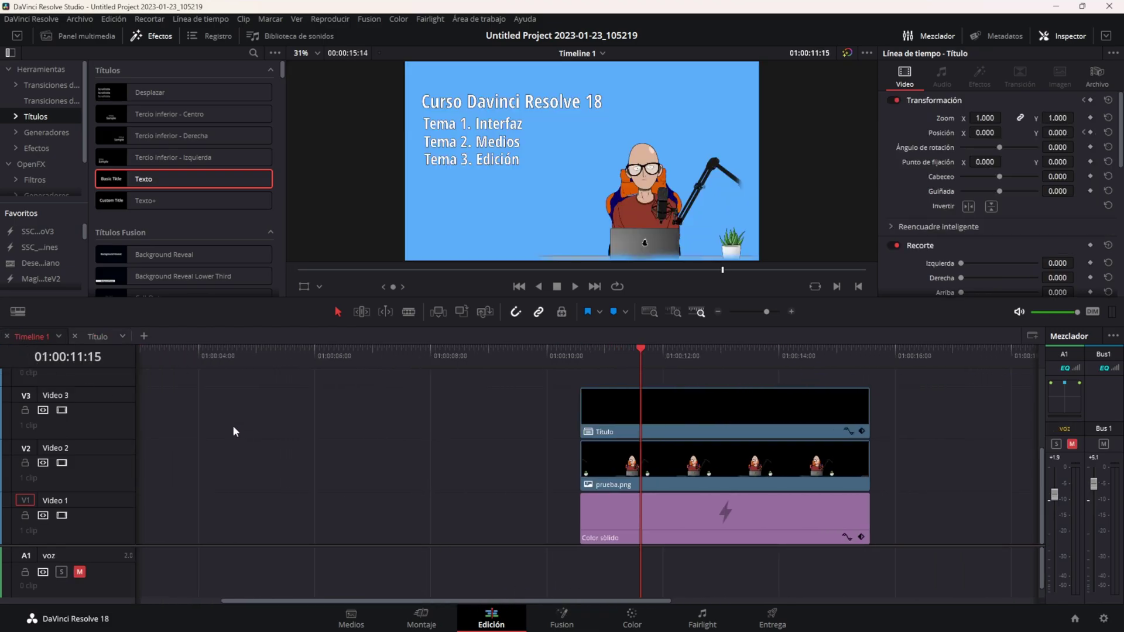
left_click(97, 337)
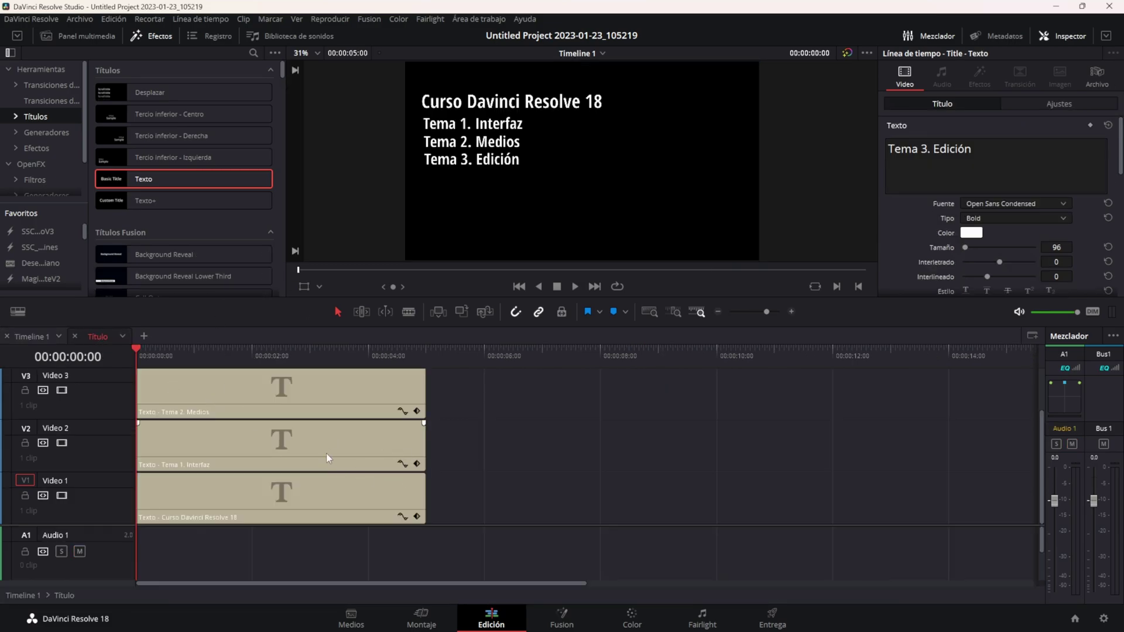
scroll(325, 454, "up", 3)
scroll(293, 442, "down", 2)
left_click_drag(139, 345, 166, 346)
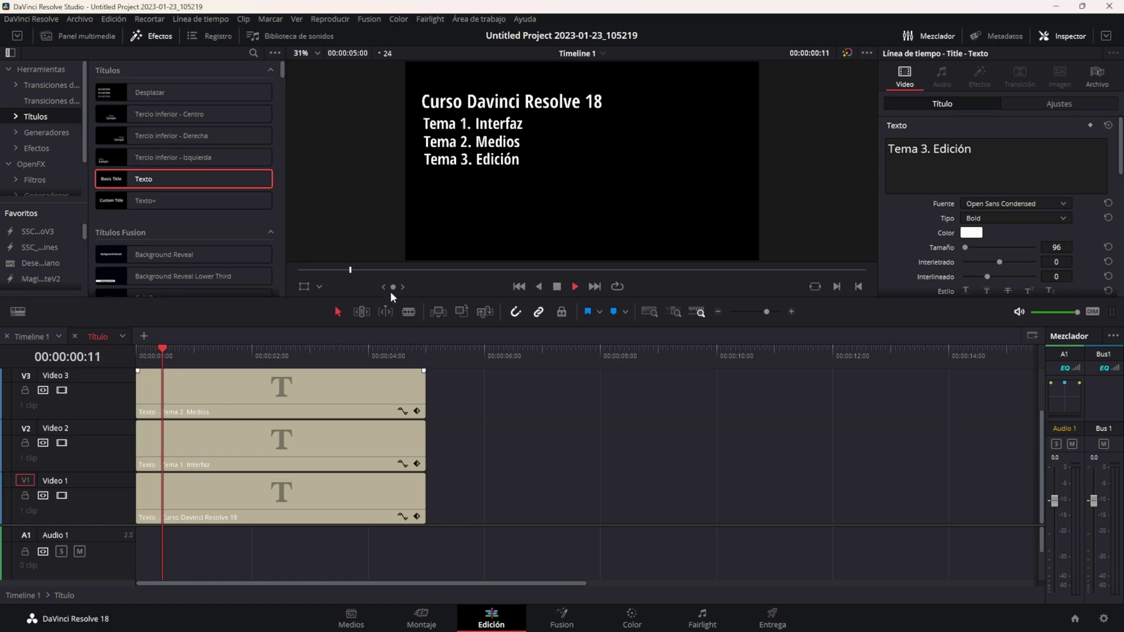
key("Home")
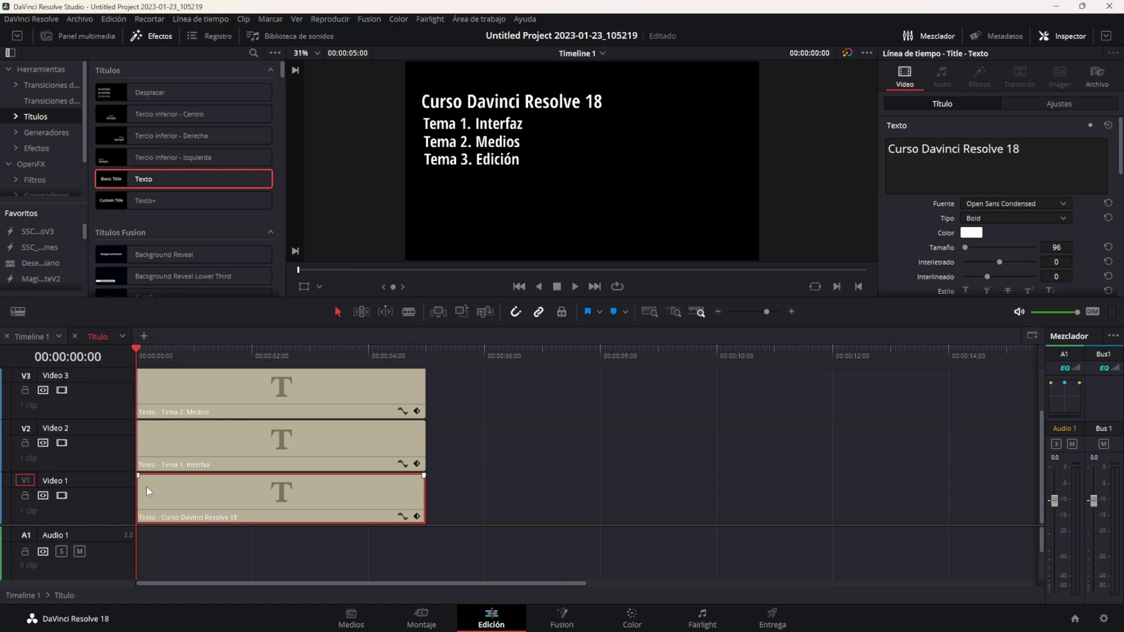
Add fade-ins to the Curso Davinci Resolve 18 and Tema 1. Interfaz clips, and start Tema 1 later.
left_click_drag(138, 475, 160, 475)
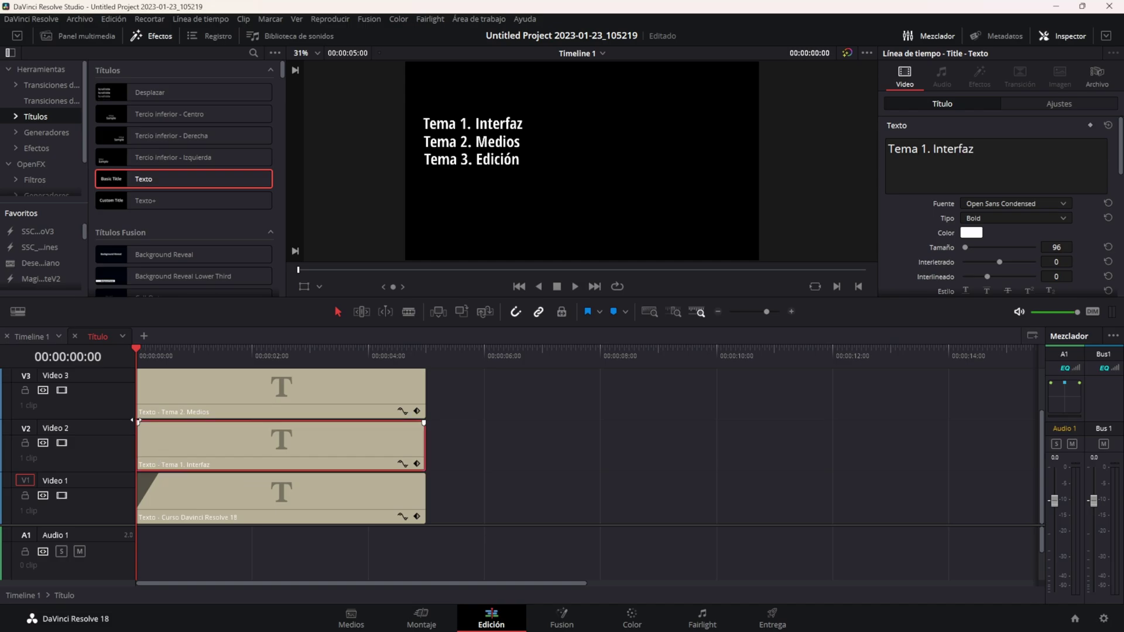
mouse_move(138, 422)
left_mouse_down()
mouse_move(163, 422)
mouse_move(164, 373)
left_mouse_up()
scroll(145, 410, "up", 1)
scroll(167, 408, "up", 1)
scroll(216, 427, "down", 1)
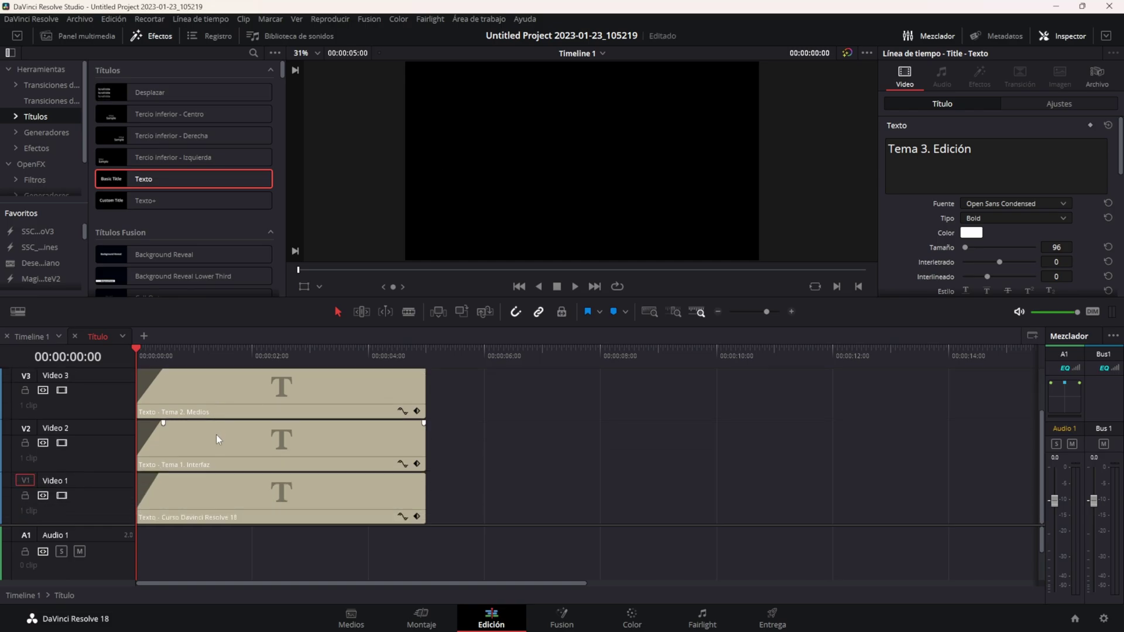
left_click(216, 449)
mouse_move(201, 442)
left_mouse_down()
mouse_move(227, 443)
mouse_move(300, 396)
left_mouse_up()
scroll(227, 444, "up", 1)
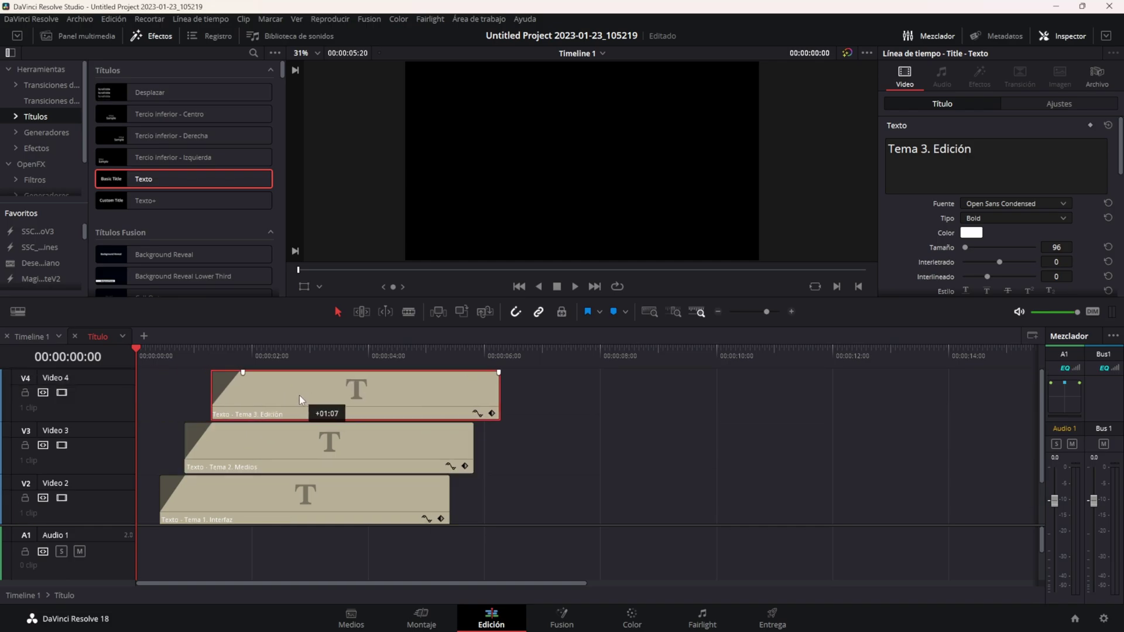
left_click(32, 338)
left_click_drag(324, 601, 541, 602)
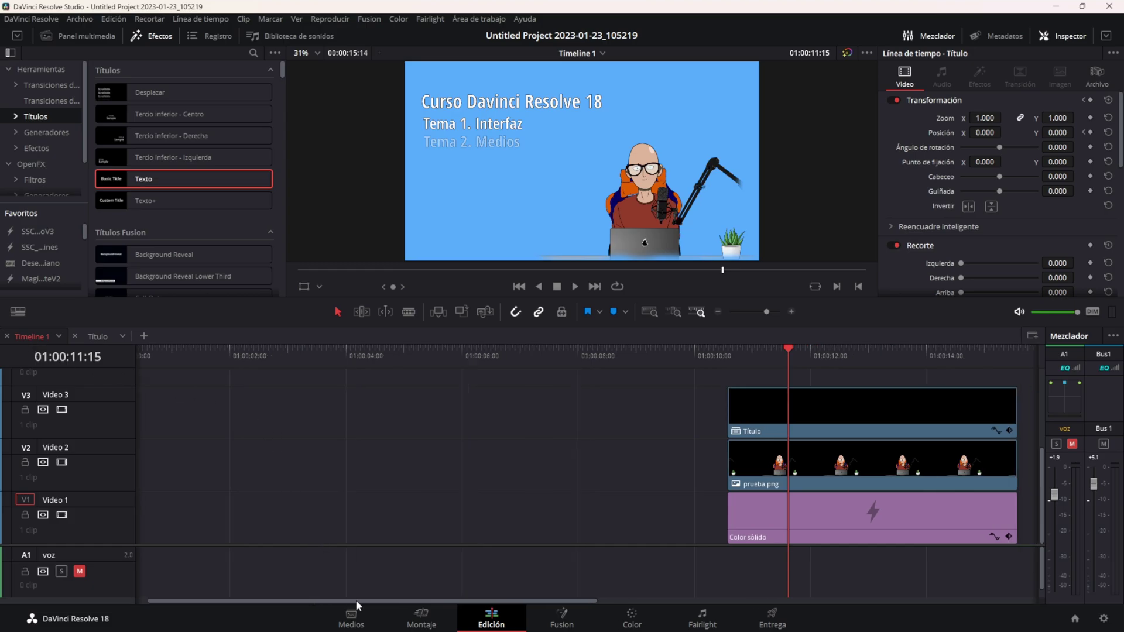
mouse_move(590, 389)
left_click(601, 350)
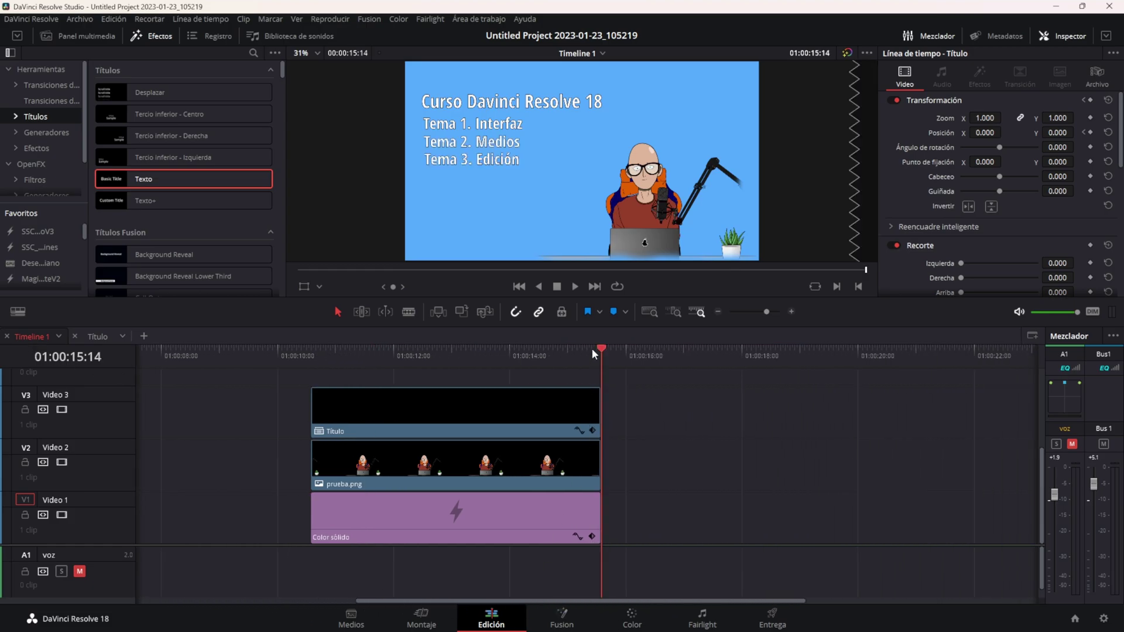
left_click(310, 352)
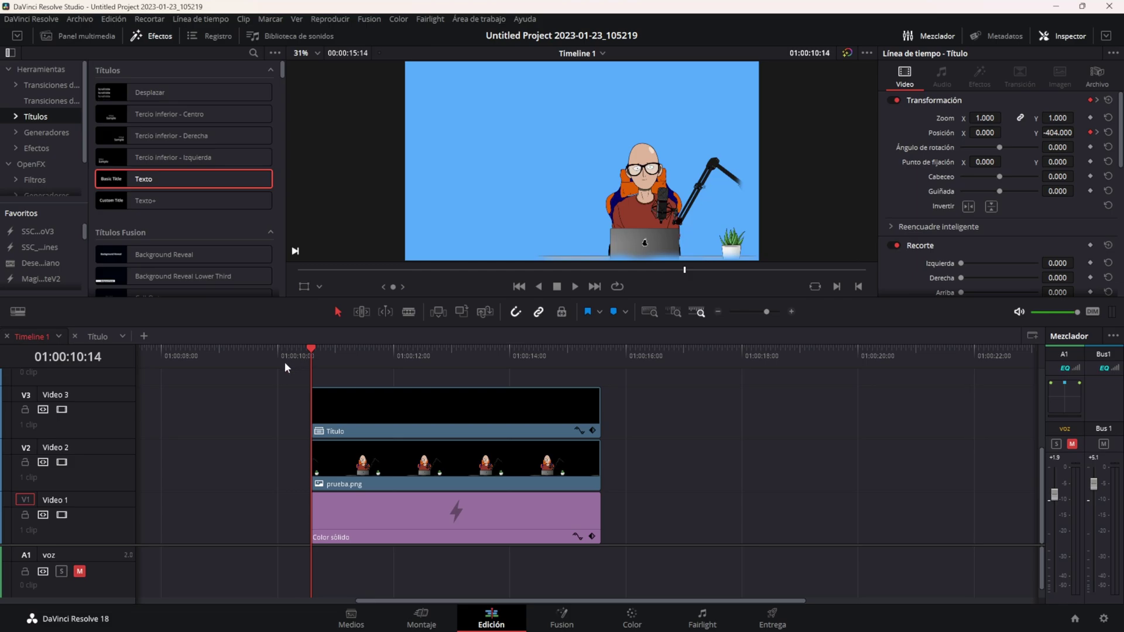
key("space")
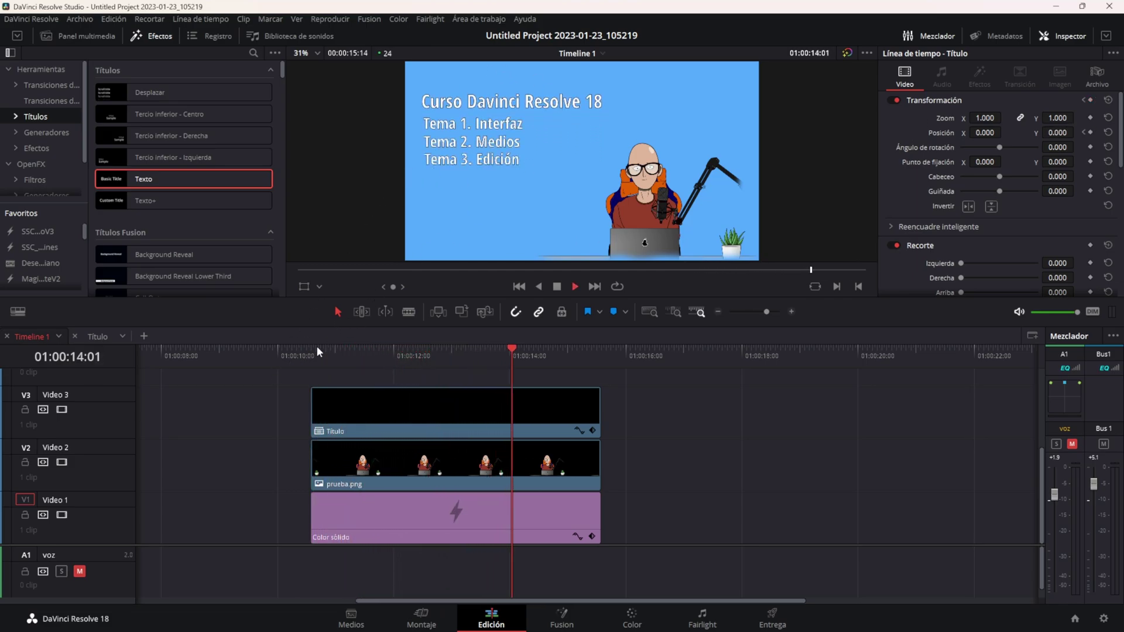
left_click(305, 356)
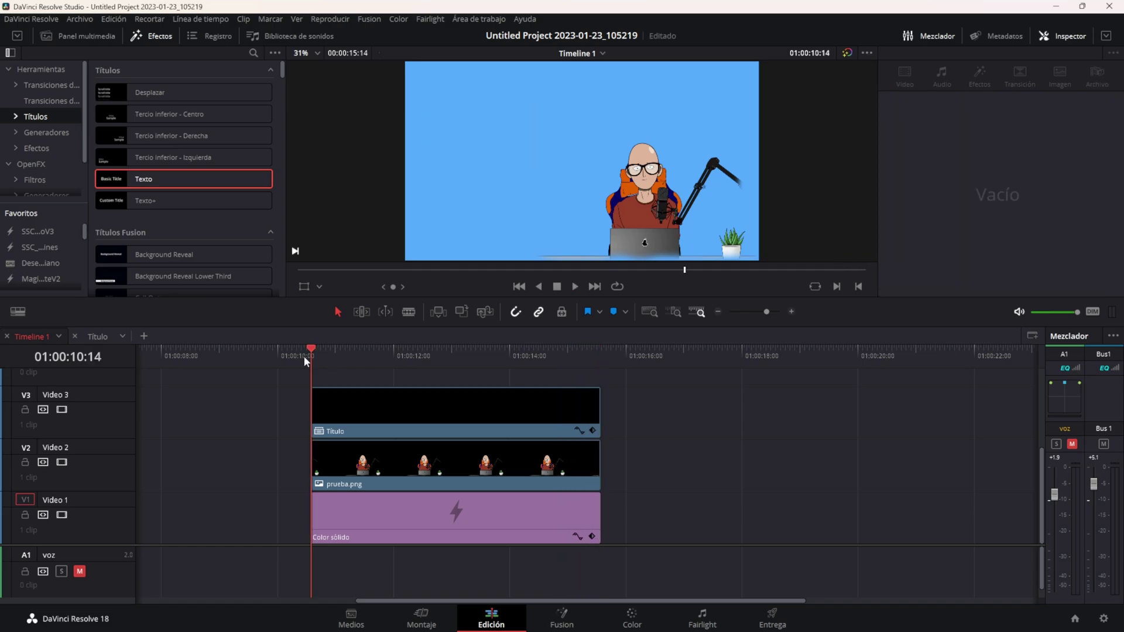
key("space")
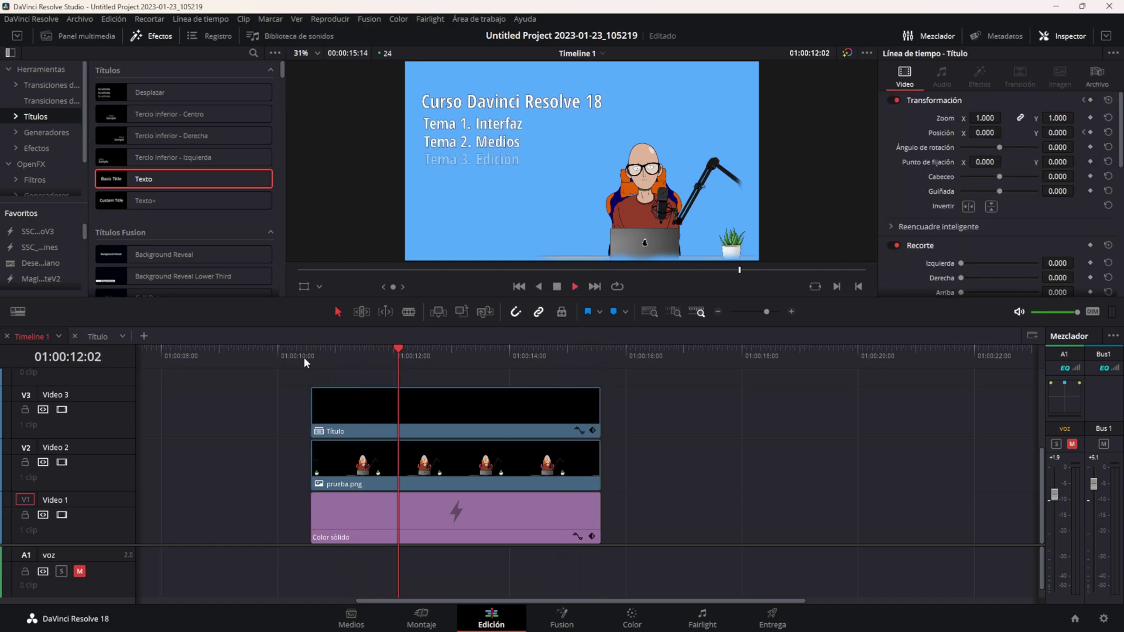
left_click(98, 336)
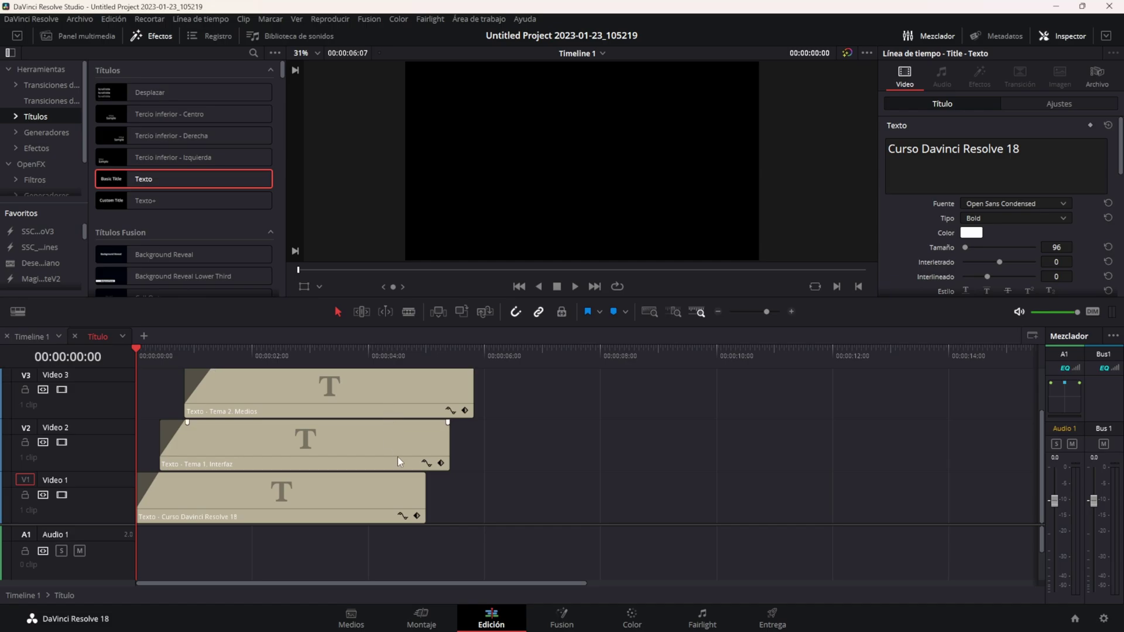
Trim the end of the Tema 1. Interfaz clip, shortening then re-extending it.
left_click(404, 445)
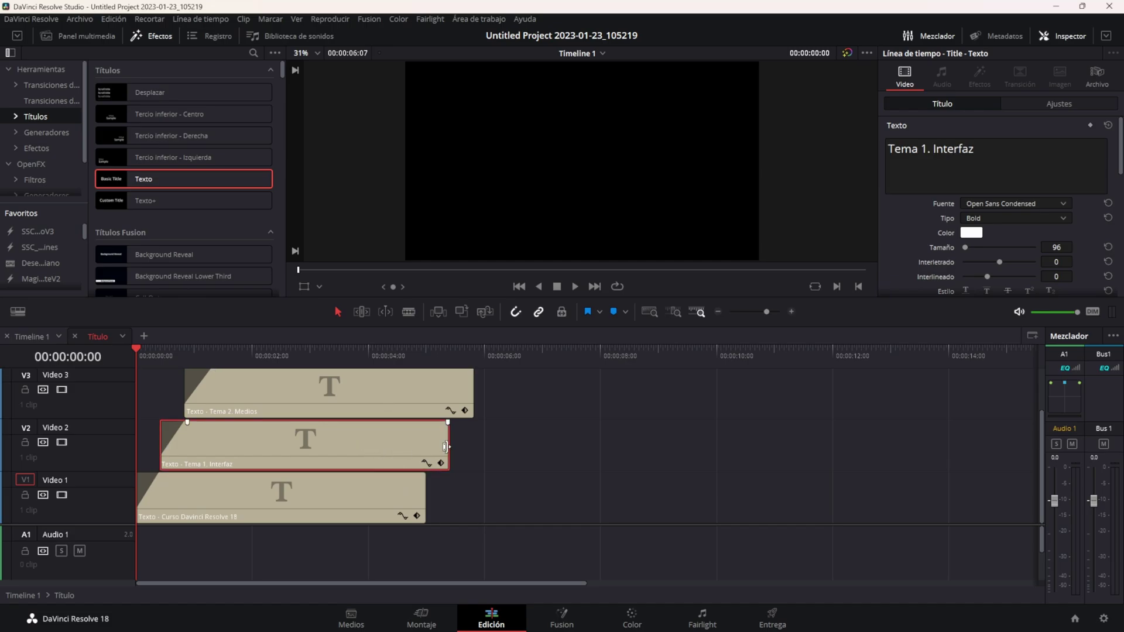
left_click_drag(443, 447, 420, 448)
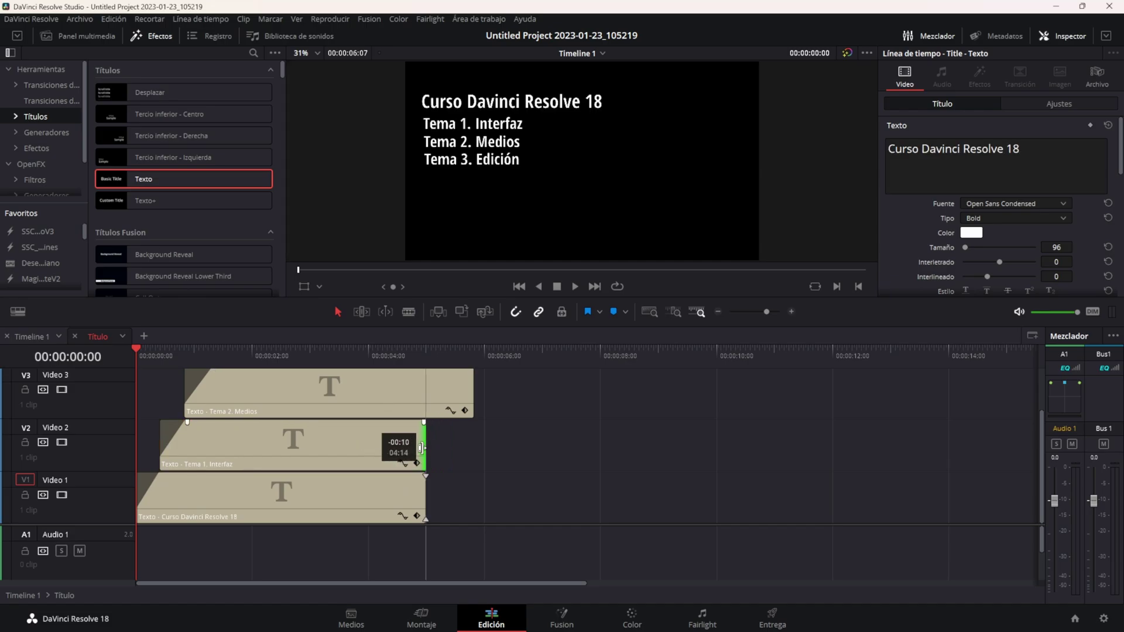
left_click_drag(420, 448, 449, 448)
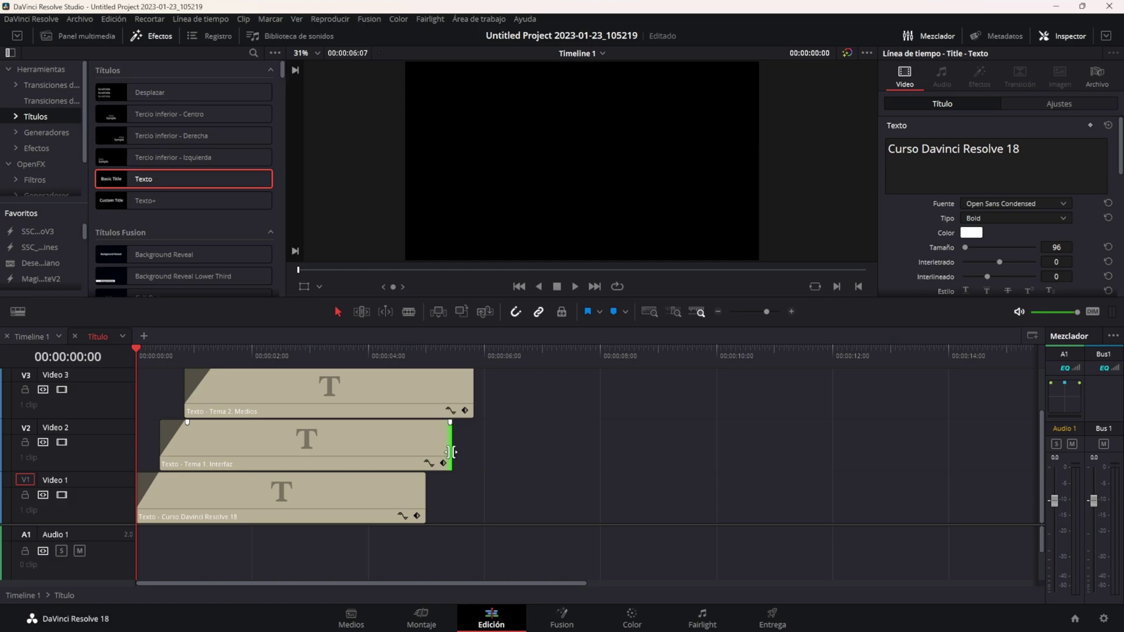
Play the ending of the title lines, then return to Timeline 1.
left_click(404, 356)
key("Down")
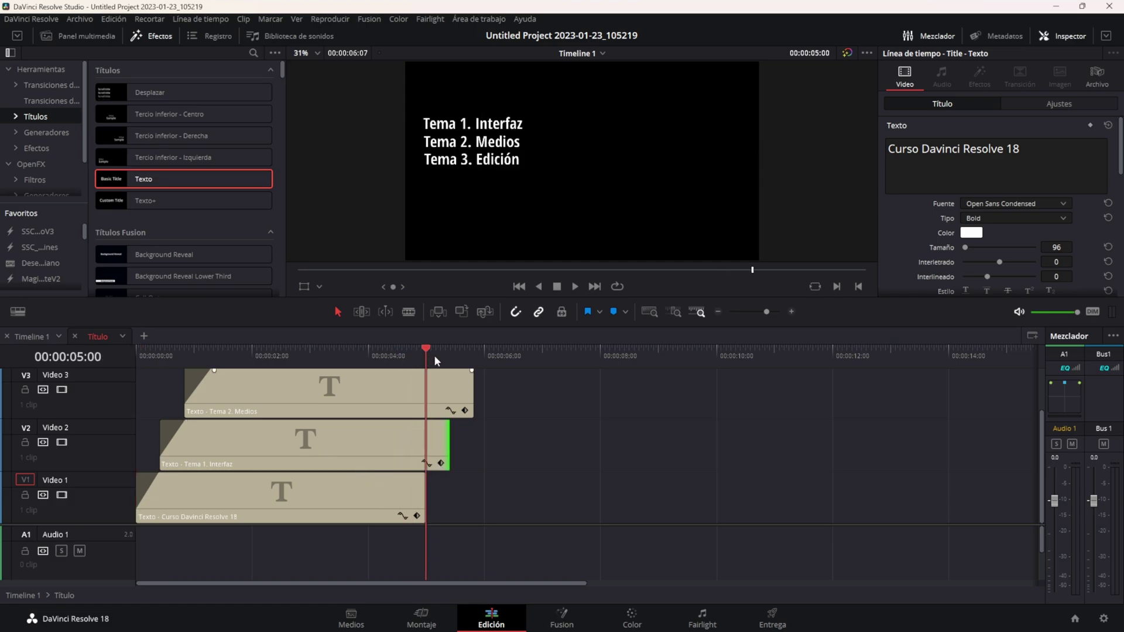
key("Down")
left_click_drag(442, 353, 401, 354)
key("space")
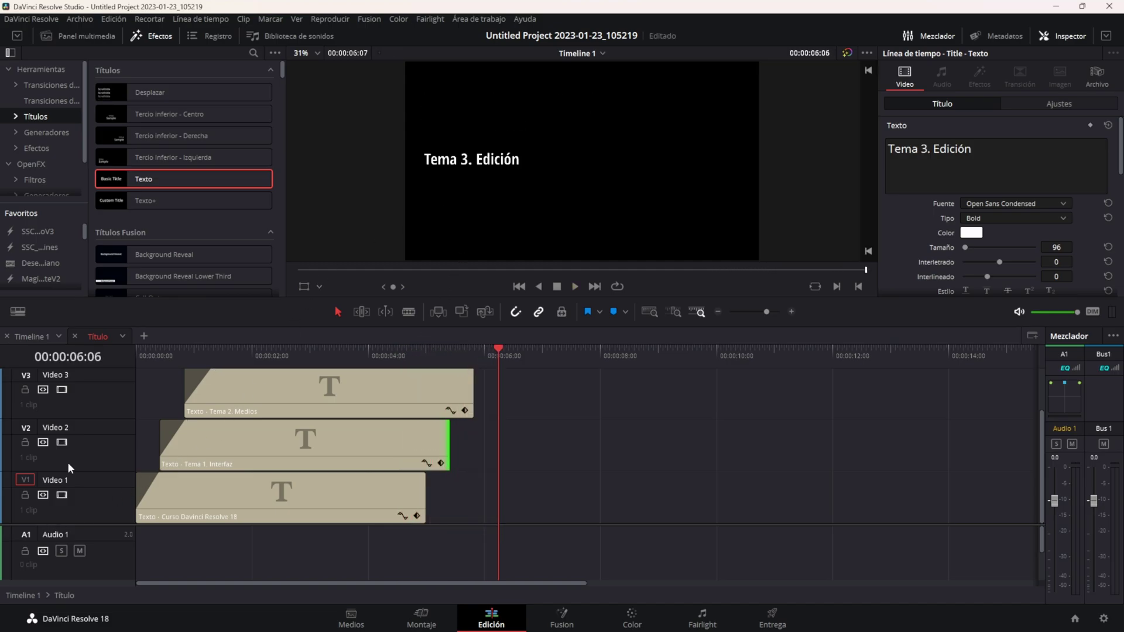
left_click(32, 339)
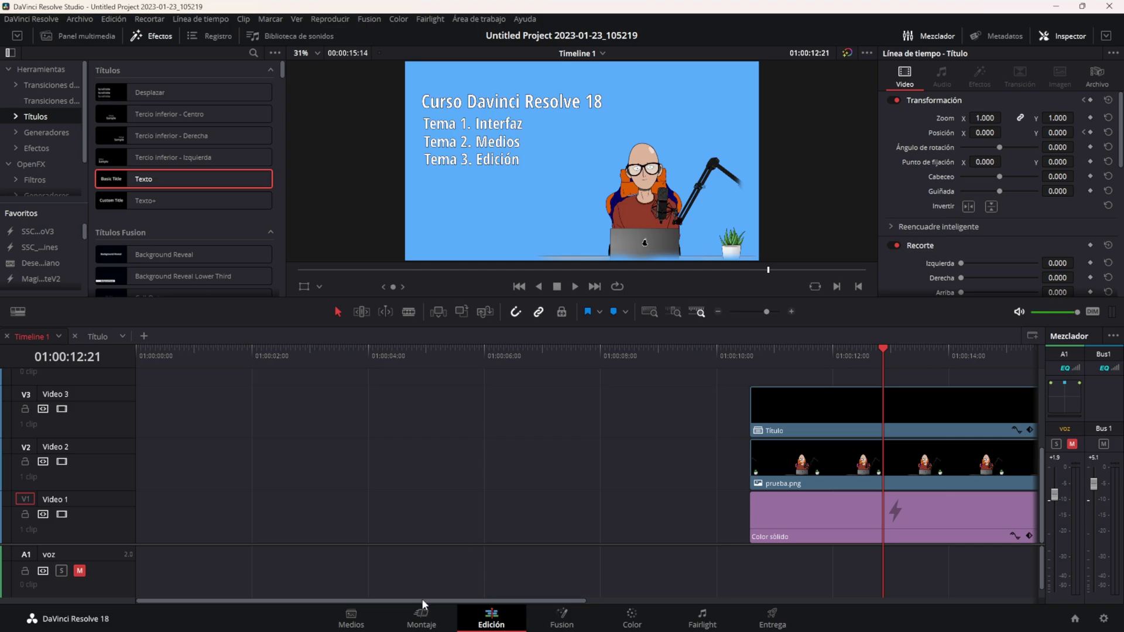
Select the Título clip, check its last frames, and bring the playhead back to its start.
left_click_drag(422, 599, 644, 604)
left_click(625, 350)
left_click(460, 396)
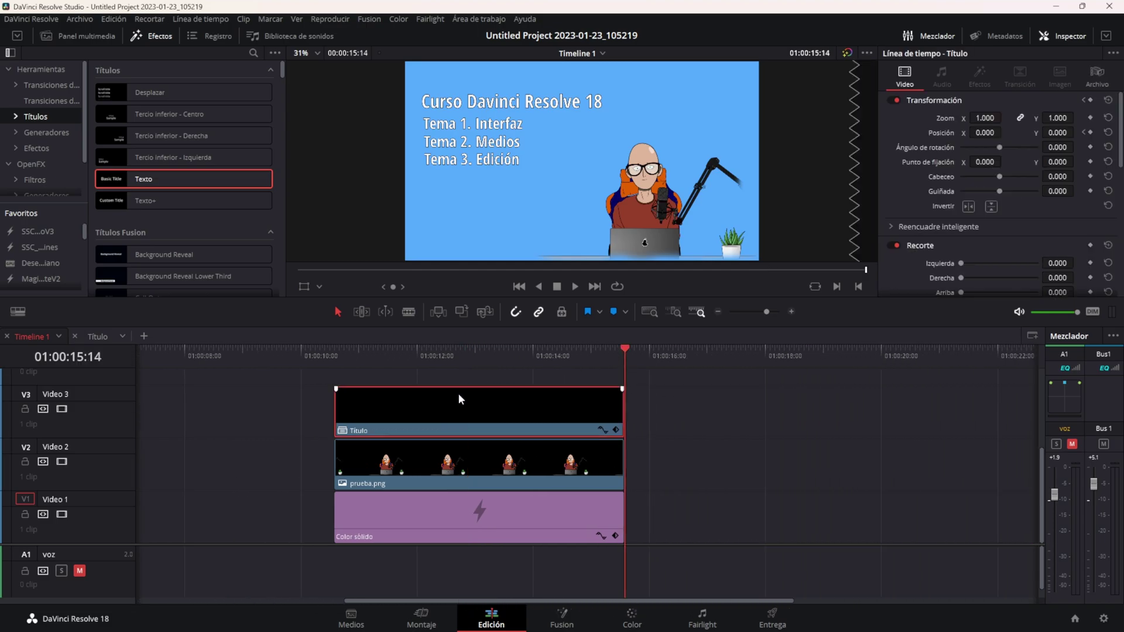
left_click_drag(599, 364, 627, 364)
left_click_drag(629, 367, 332, 353)
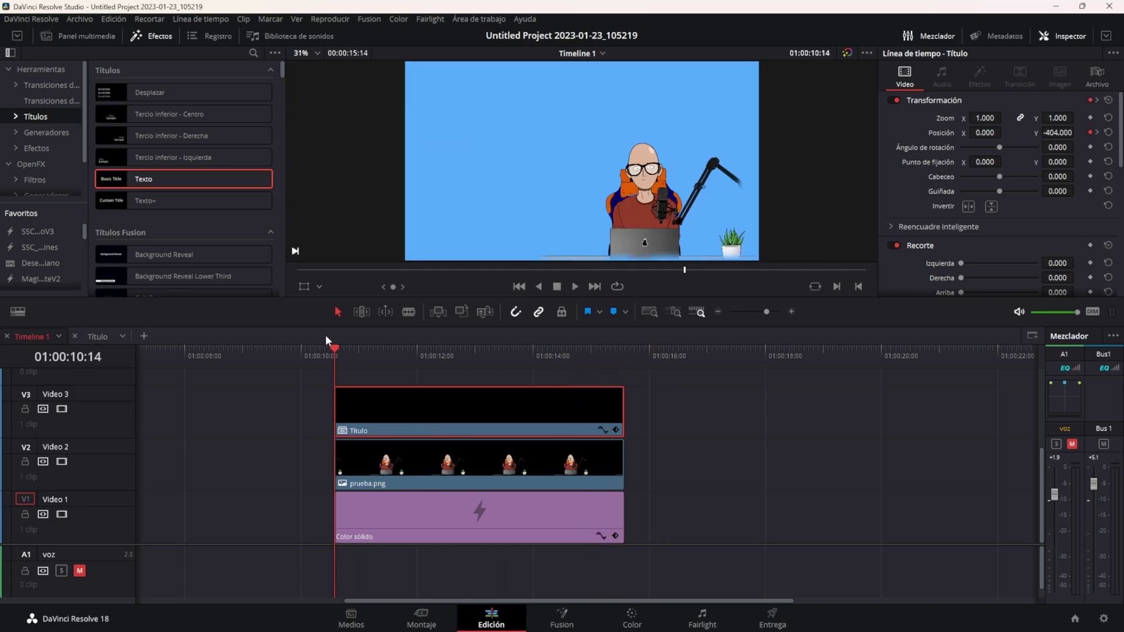
Enlarge the viewer and play the title intro until the lines are in.
left_click_drag(318, 298, 315, 332)
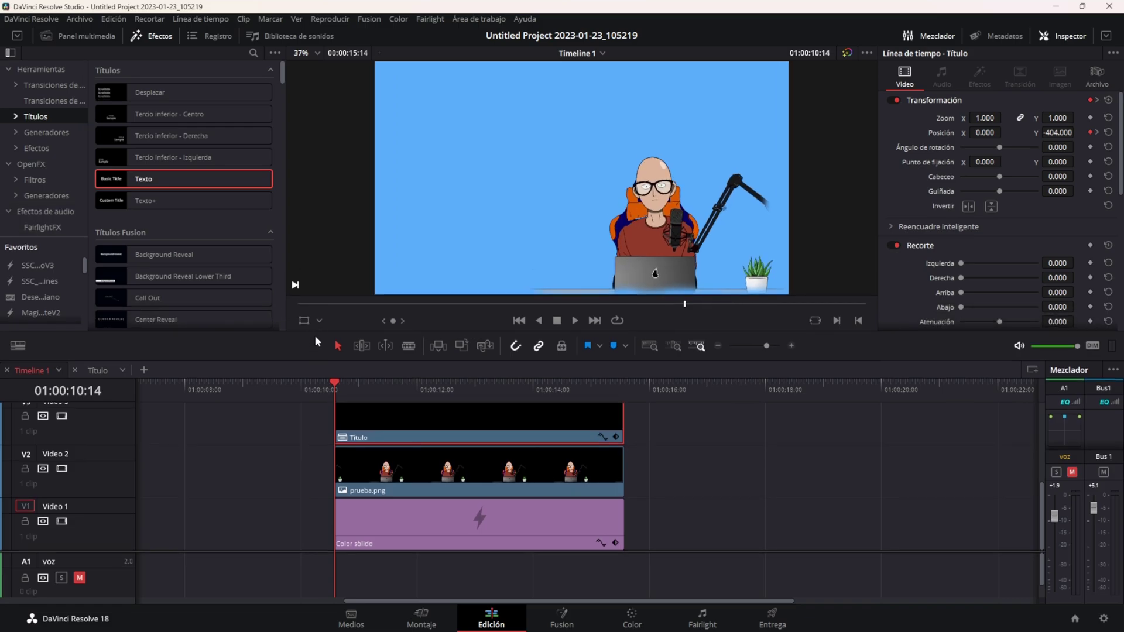
key("space")
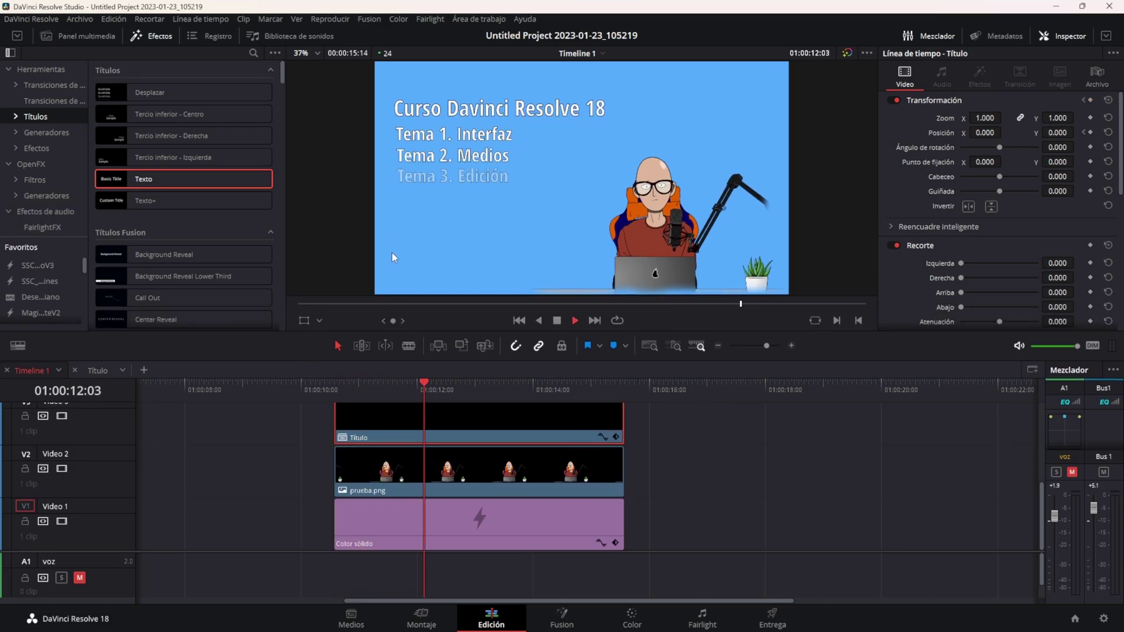
key("space")
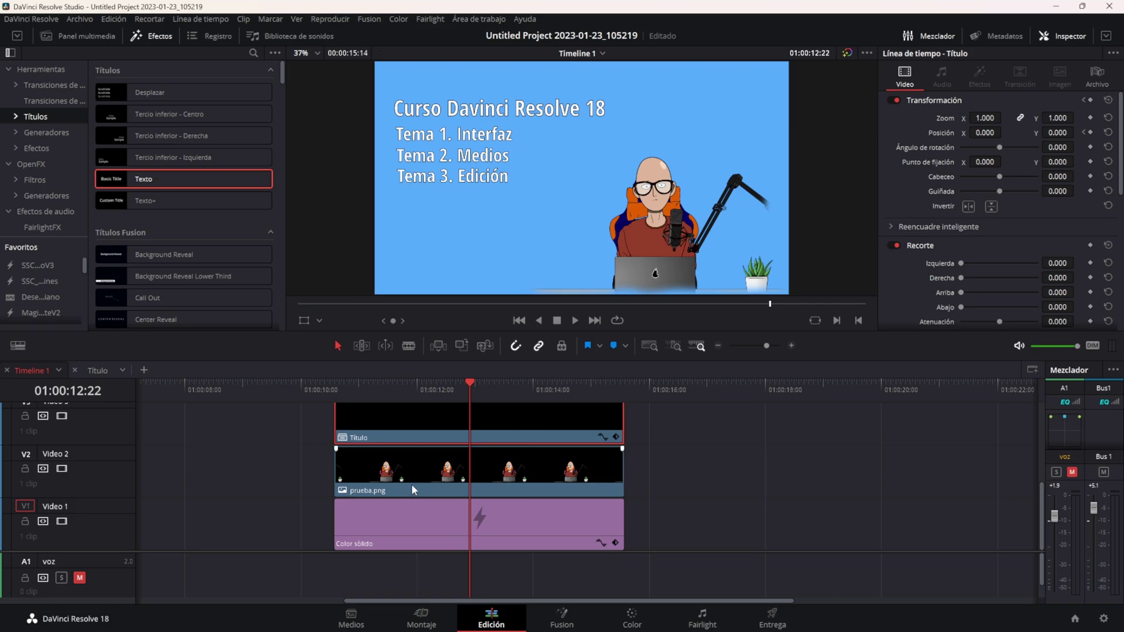
left_click(657, 545)
left_click_drag(675, 548, 373, 416)
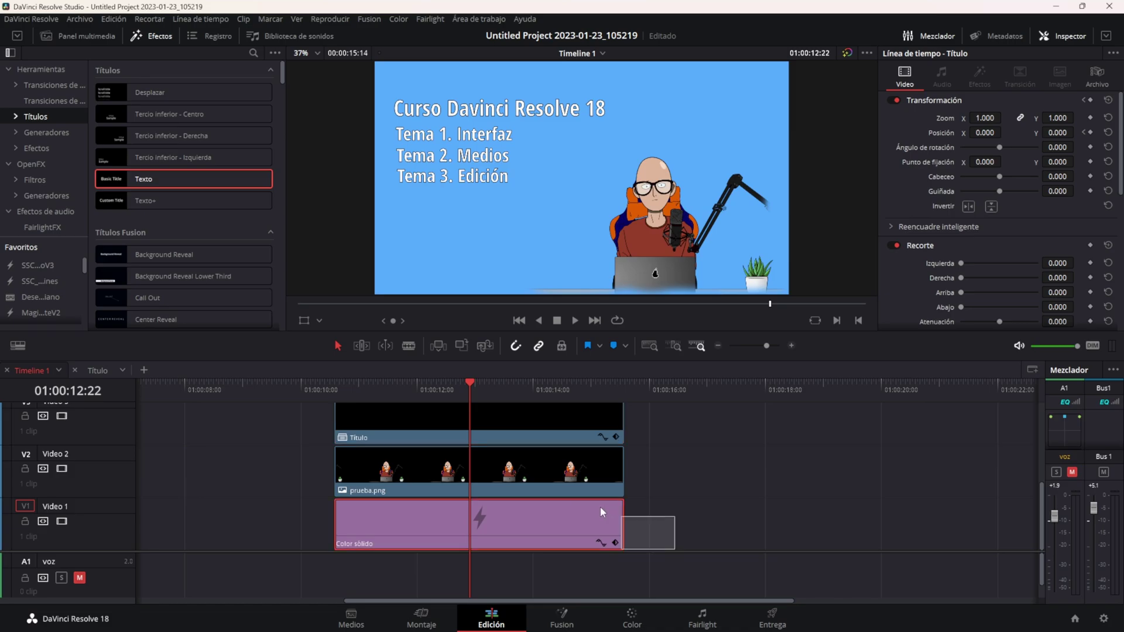
right_click(372, 416)
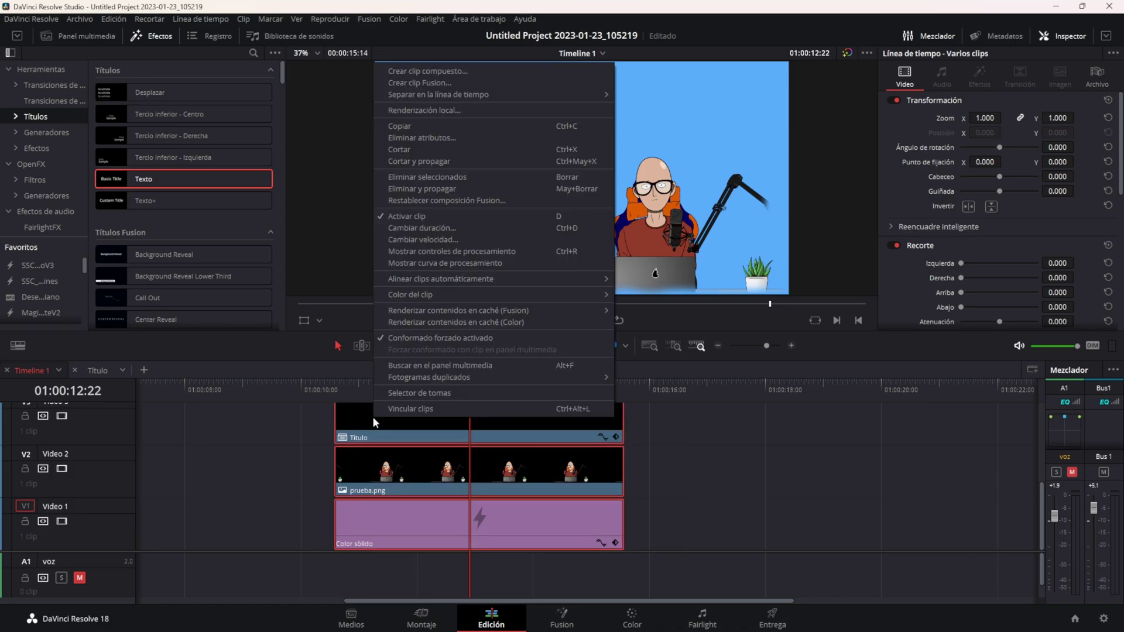
left_click(441, 71)
type("INTRO")
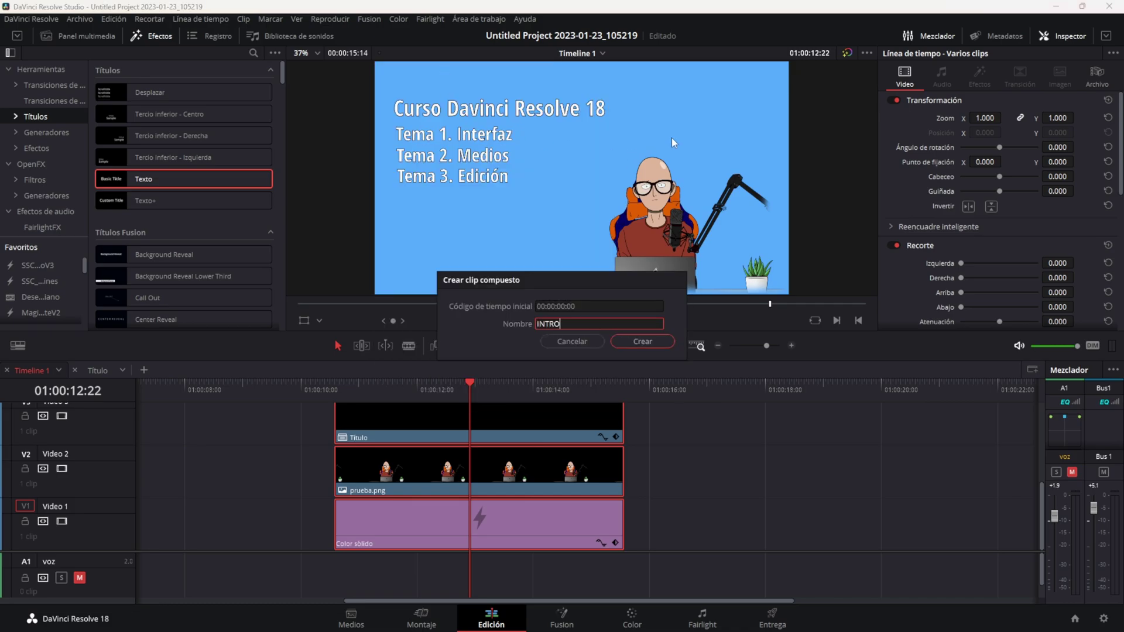
left_click(662, 341)
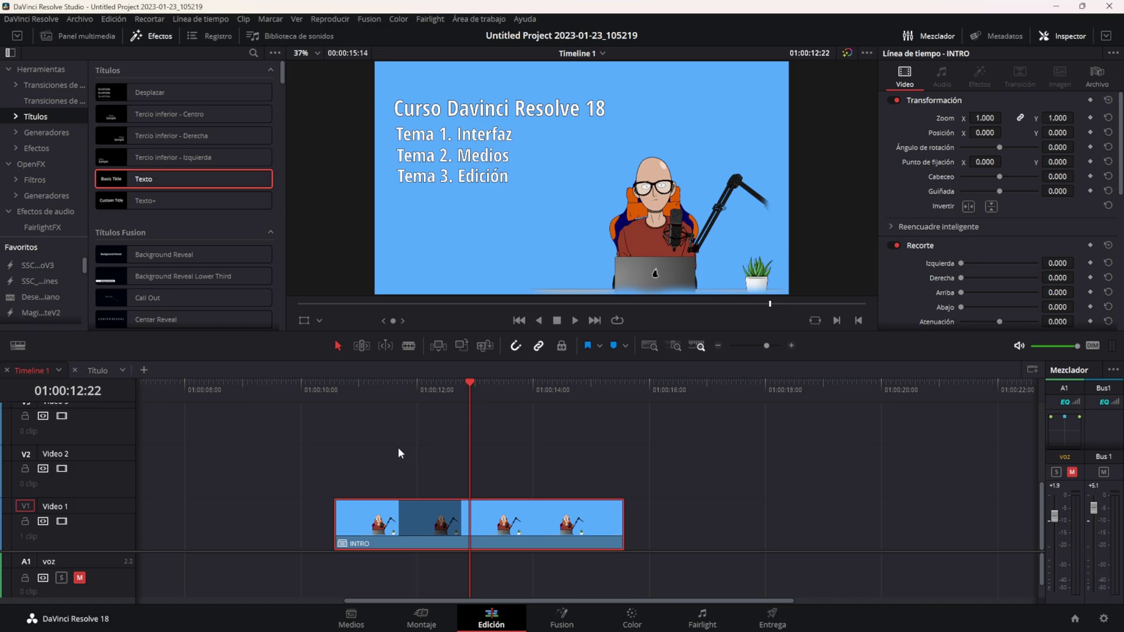
left_click(318, 402)
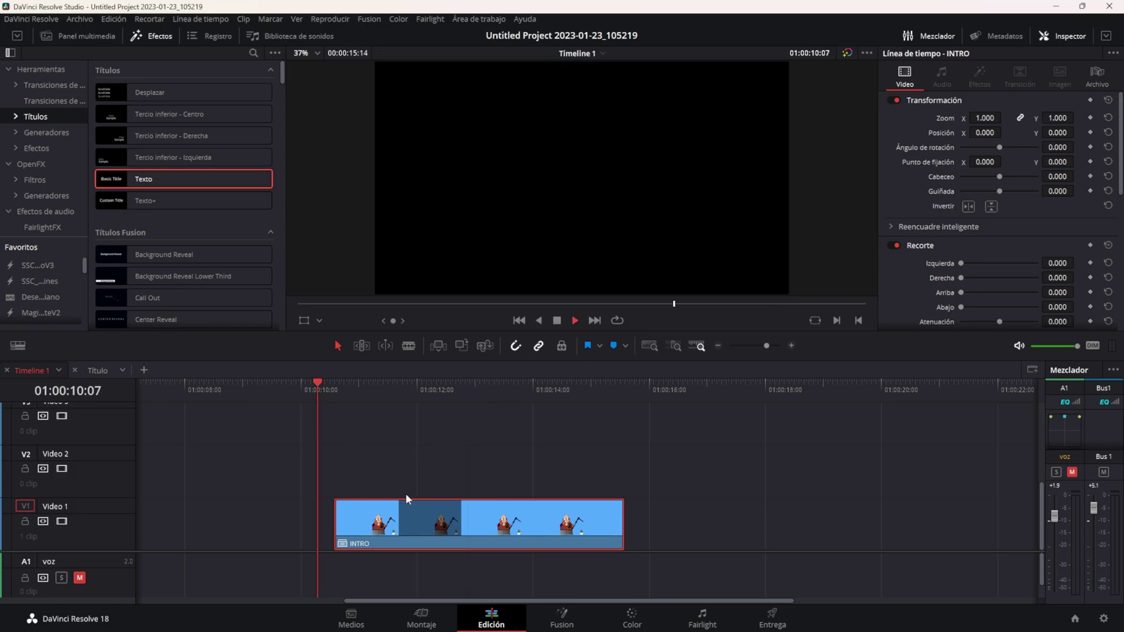
key("space")
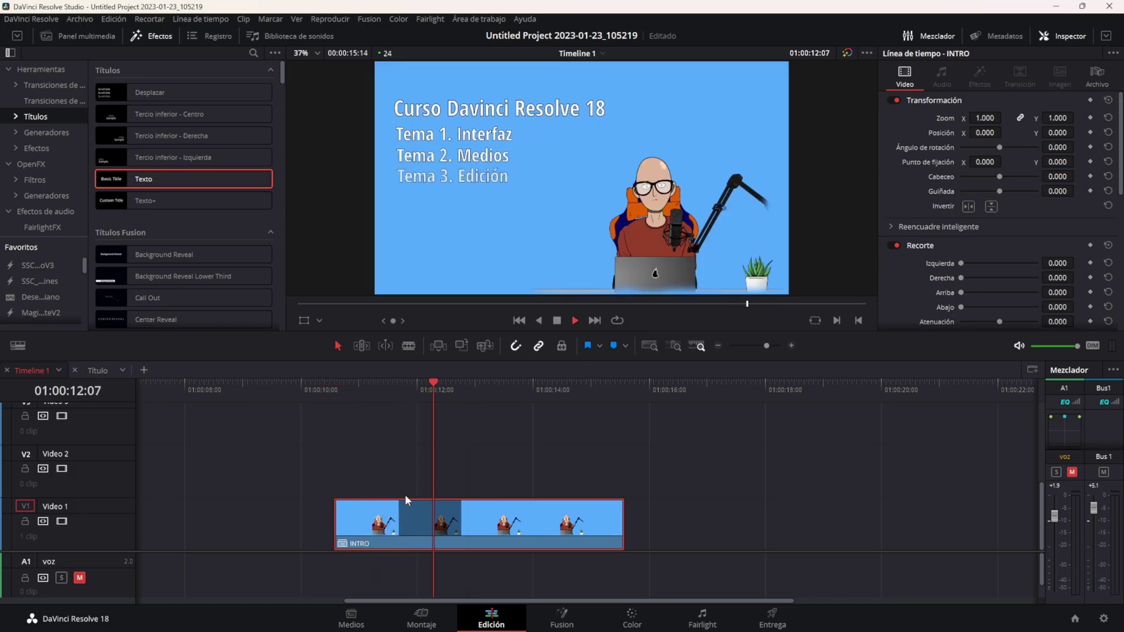
key("space")
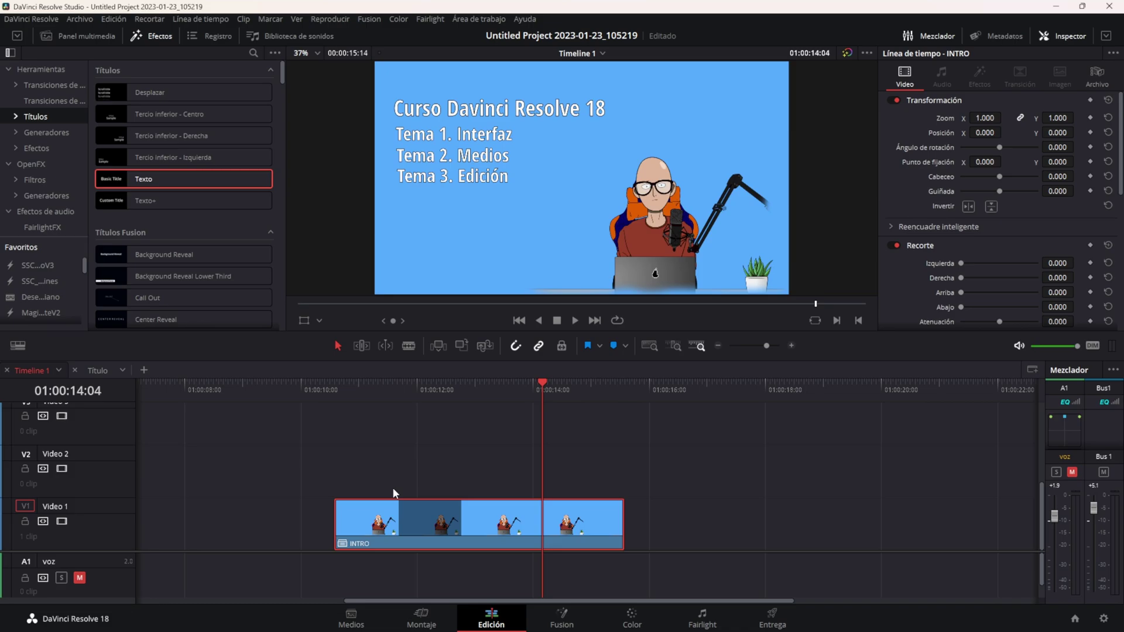
Split the INTRO compound clip into separate clips using Usando solo clips.
key("ctrl+minus")
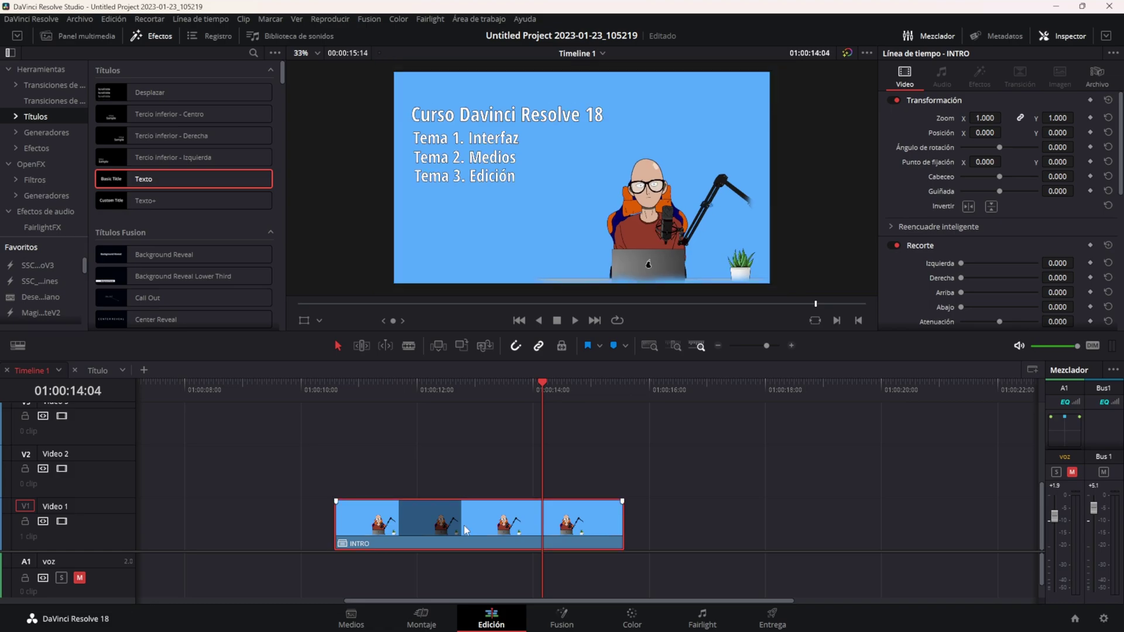
right_click(463, 532)
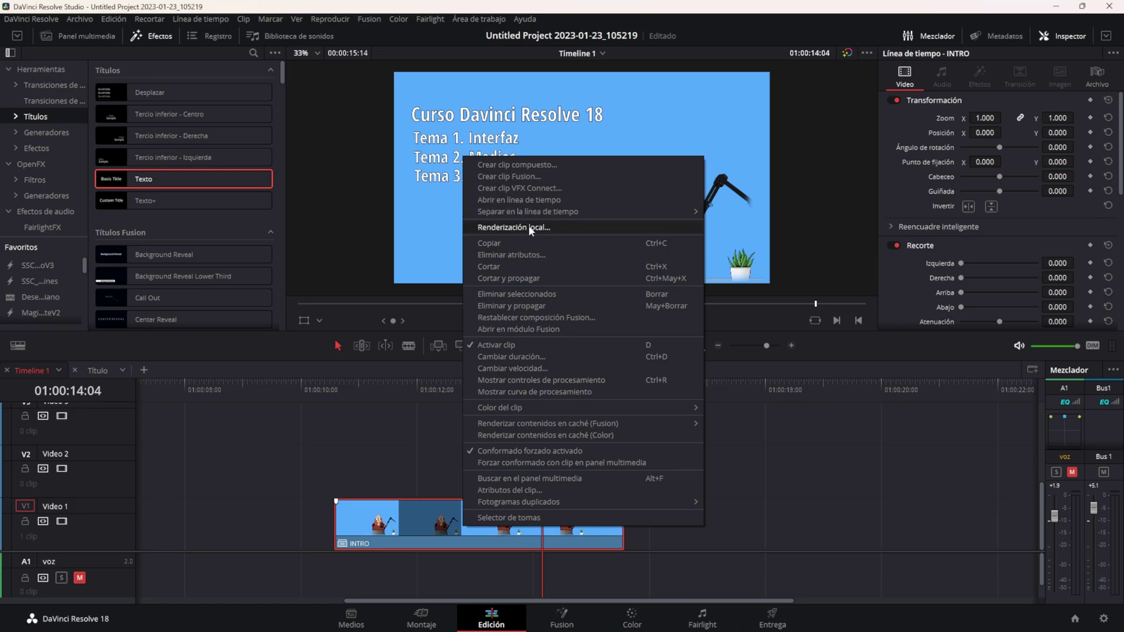
mouse_move(537, 219)
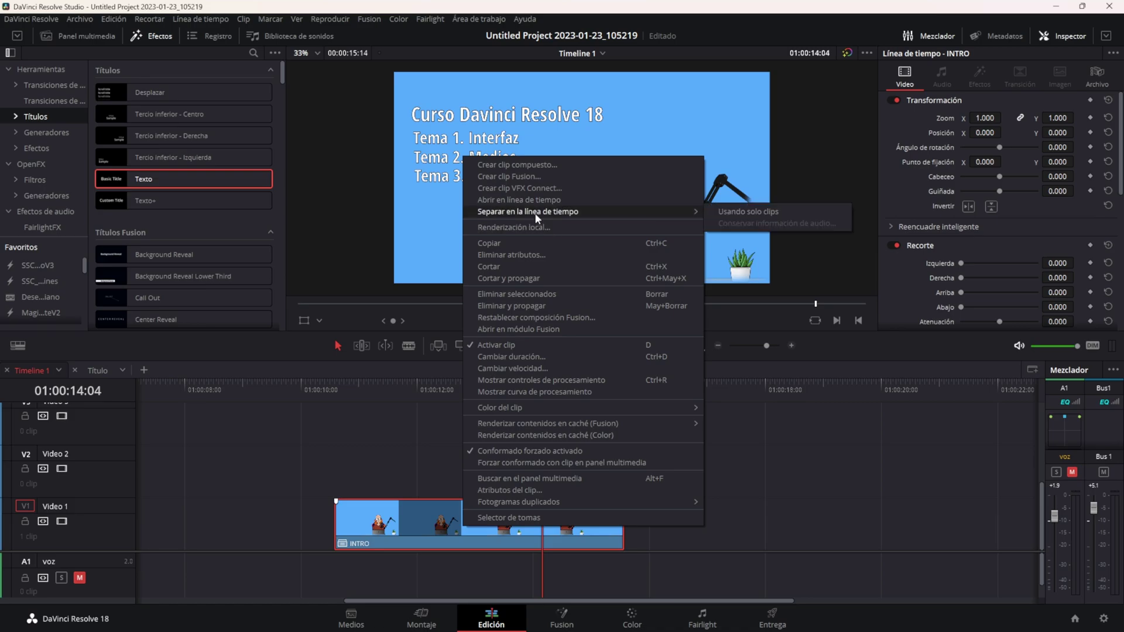
left_click(757, 212)
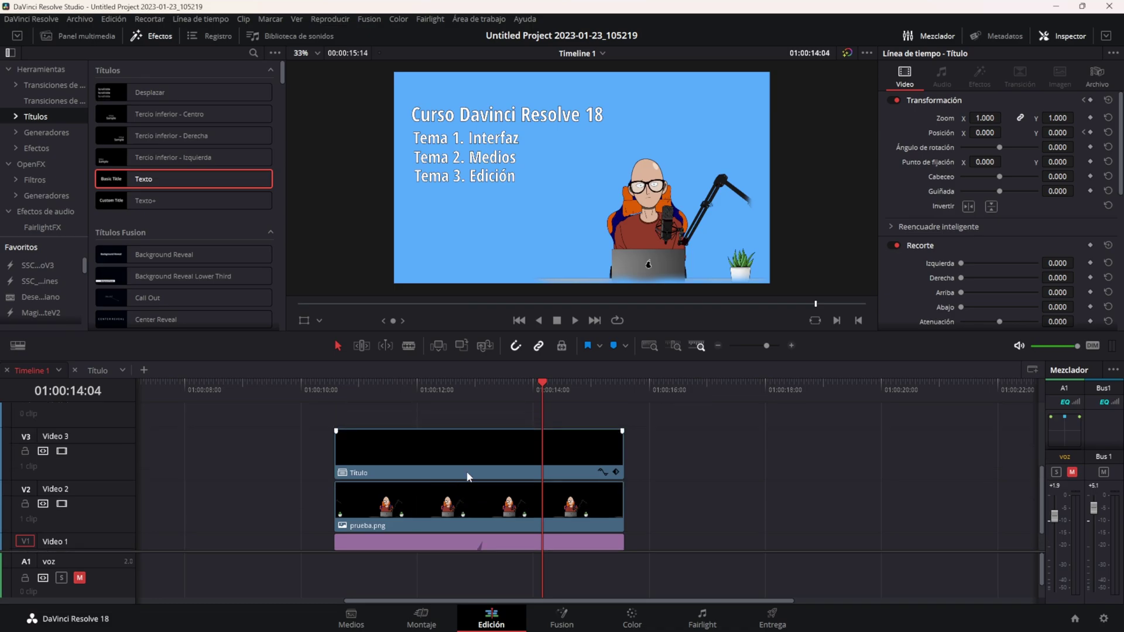
Split the Título clip into its text clips, then undo to keep it whole.
left_click(411, 460)
right_click(427, 452)
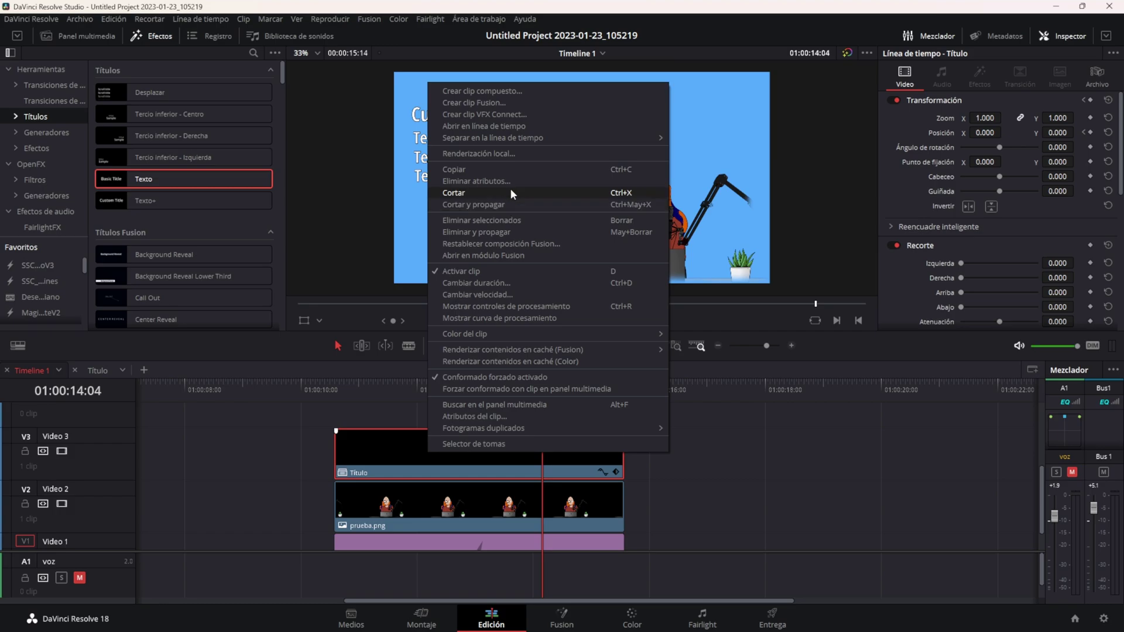
mouse_move(645, 141)
left_click(703, 139)
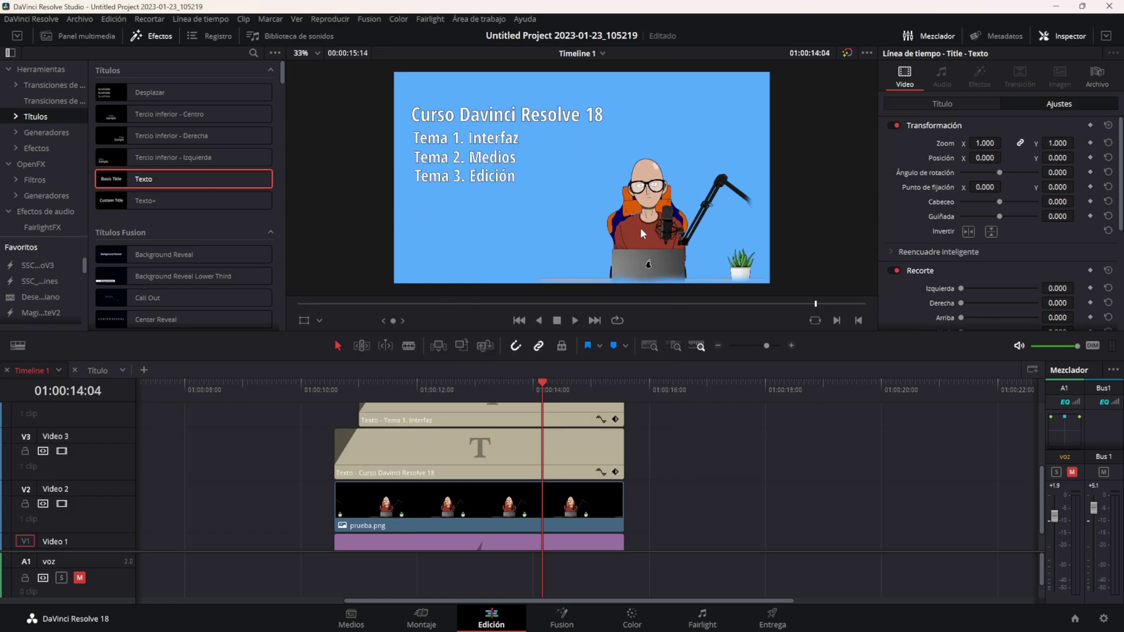
scroll(412, 465, "up", 1)
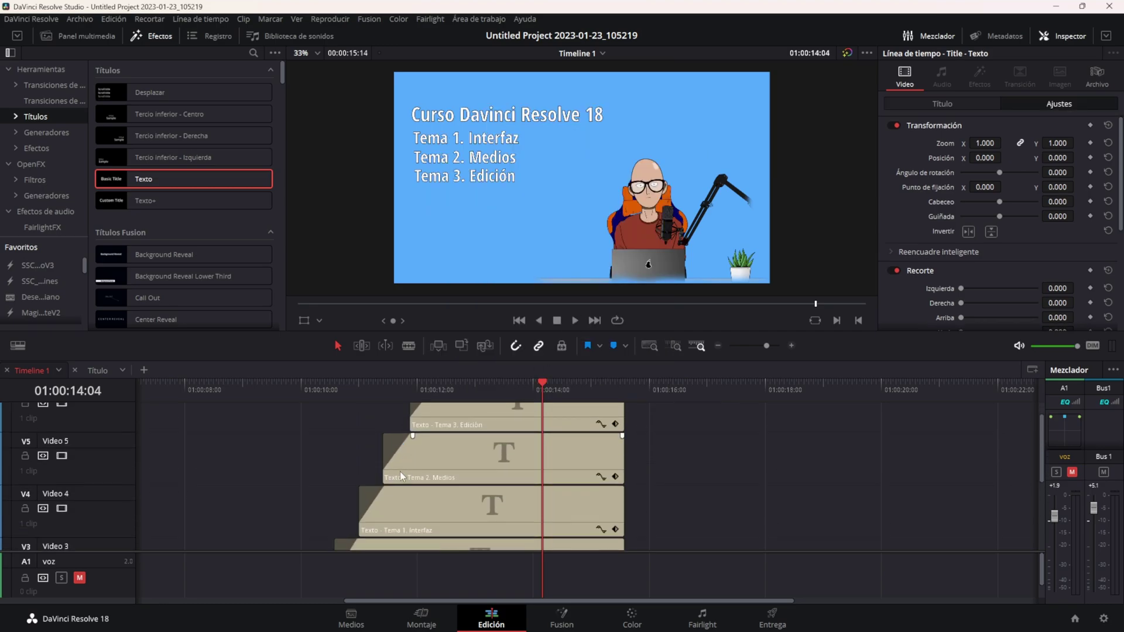
scroll(399, 472, "down", 2)
scroll(398, 476, "down", 1)
scroll(399, 471, "up", 2)
scroll(399, 466, "up", 2)
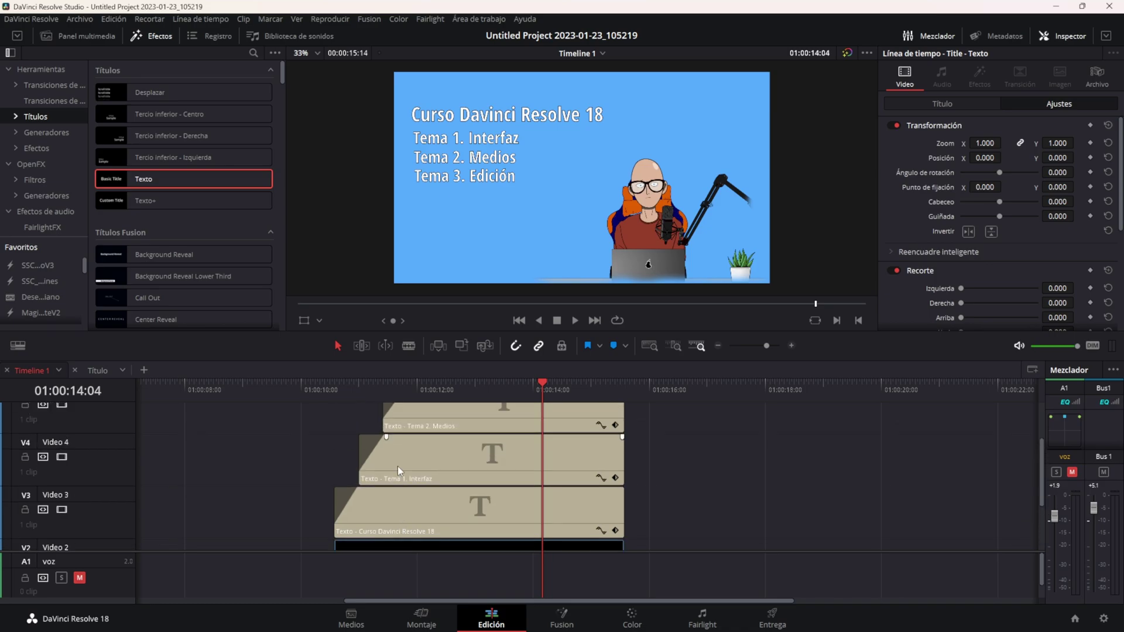
scroll(404, 487, "up", 1)
scroll(405, 487, "down", 3)
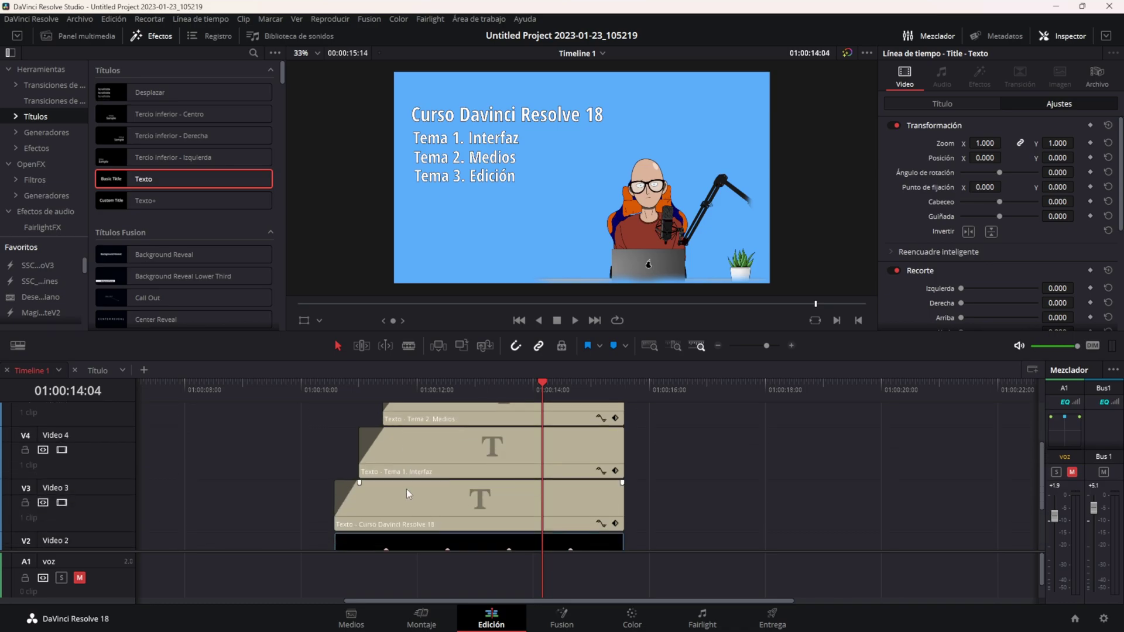
key("ctrl+z")
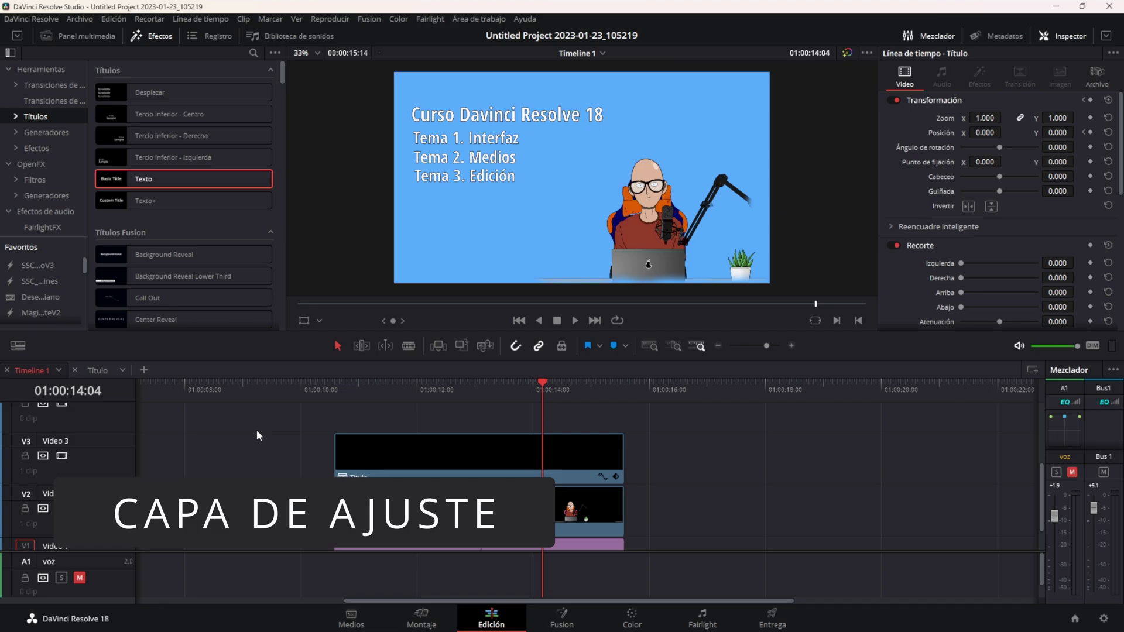
Box-select all the broken-apart clips on the timeline and delete them.
scroll(257, 430, "down", 1)
scroll(207, 434, "down", 1)
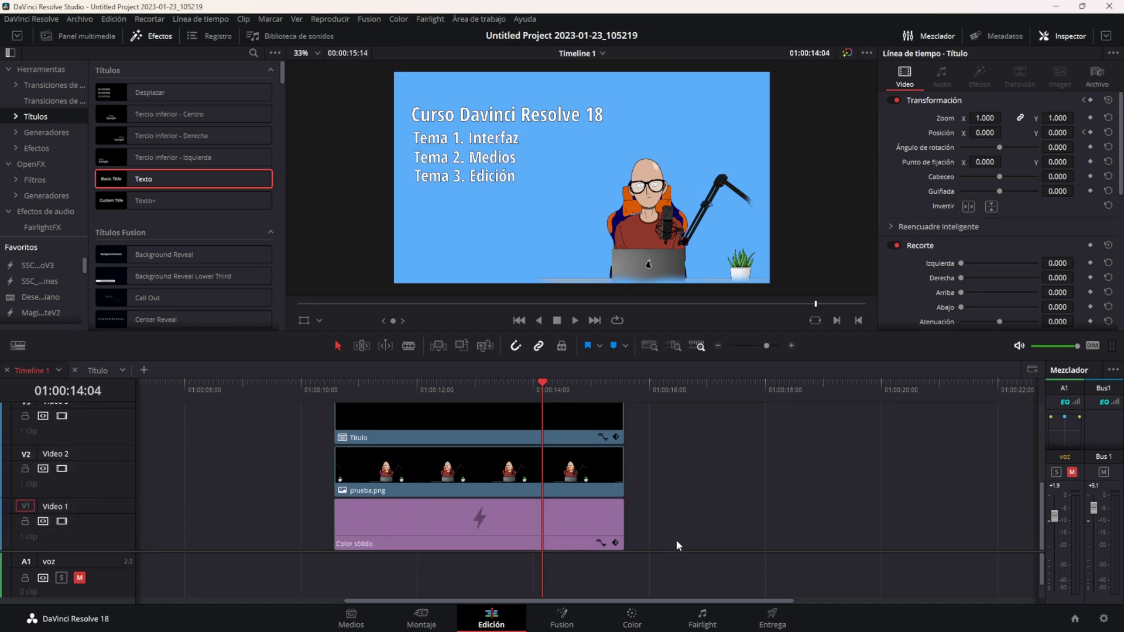
left_click_drag(678, 546, 335, 409)
key("Delete")
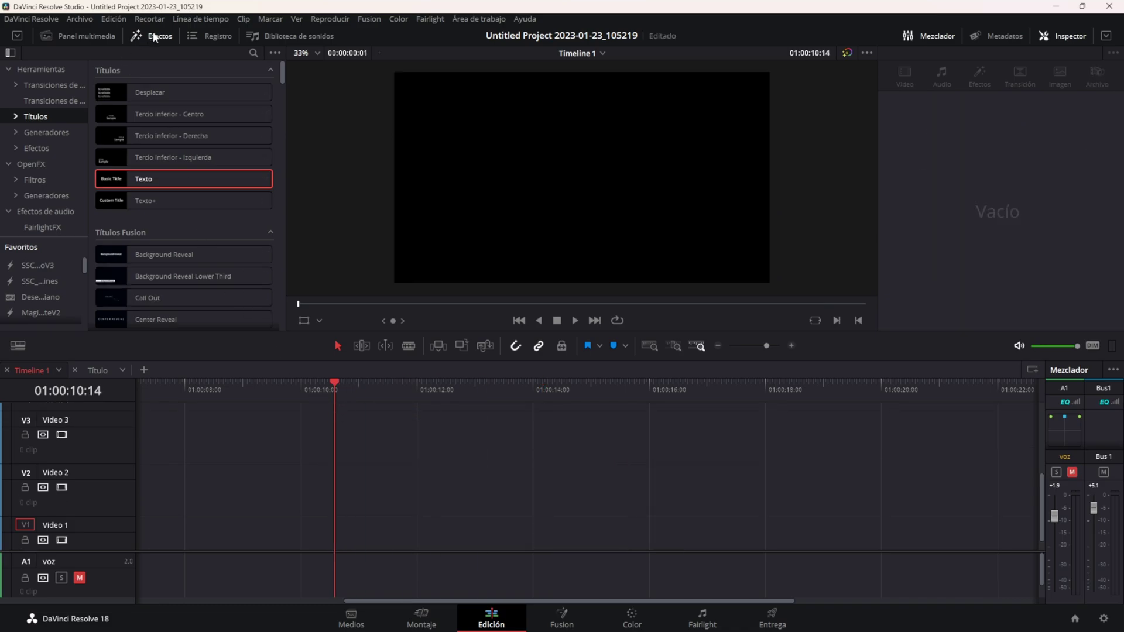
Lay production ID_3725914.mp4, Disney01.mp4 and INTRO end to end on V1, then play from INTRO.
left_click(87, 35)
mouse_move(246, 123)
left_mouse_down()
mouse_move(202, 486)
mouse_move(151, 539)
left_mouse_up()
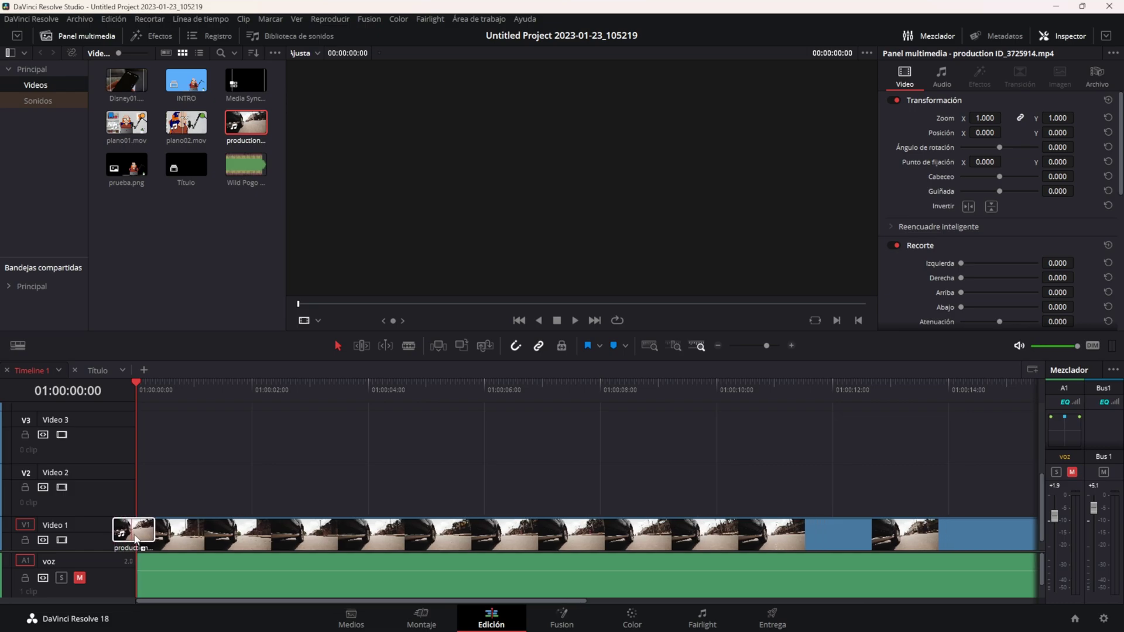
scroll(214, 516, "down", 3)
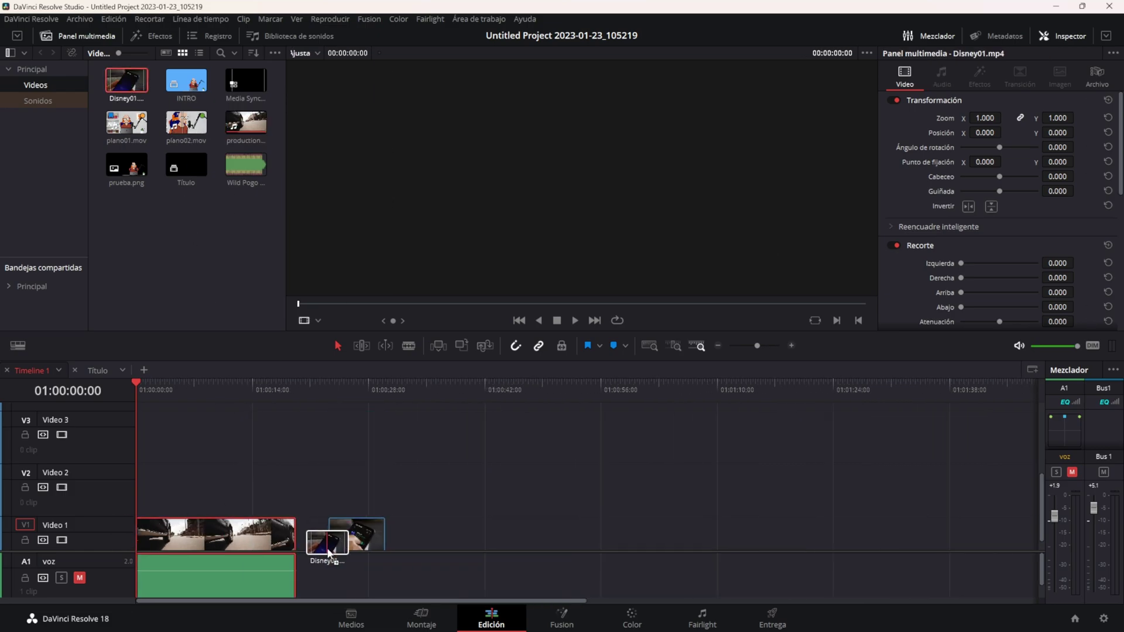
left_click_drag(126, 79, 322, 527)
mouse_move(186, 79)
left_mouse_down()
mouse_move(368, 366)
mouse_move(370, 501)
left_mouse_up()
left_click(359, 391)
key("space")
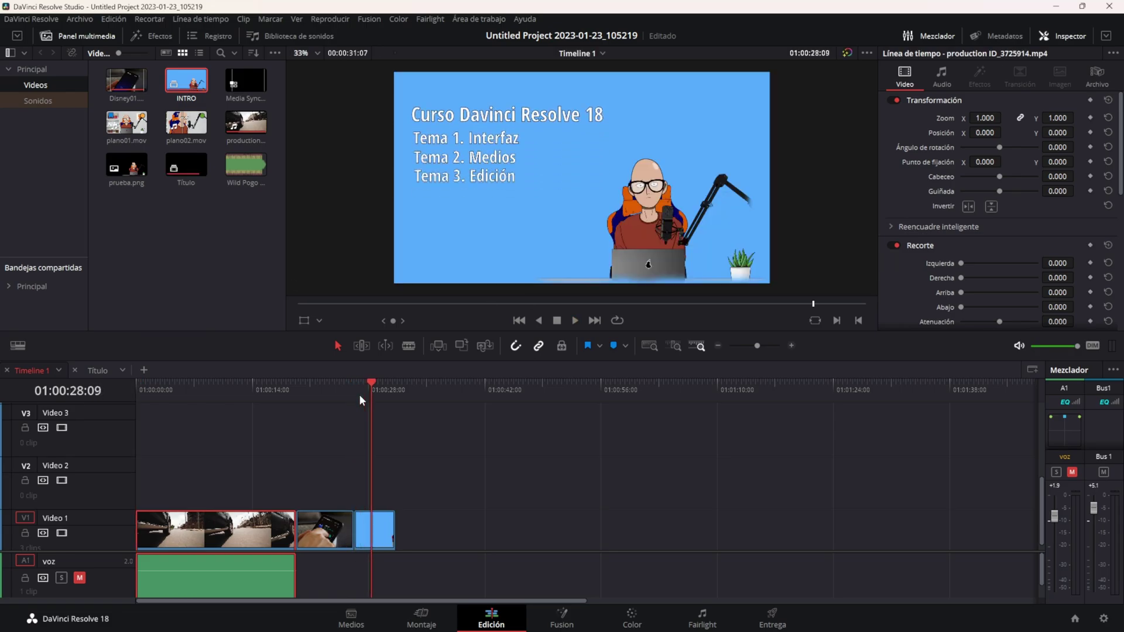
Create a new bin named Composiciones under the Principal bin.
left_click(181, 101)
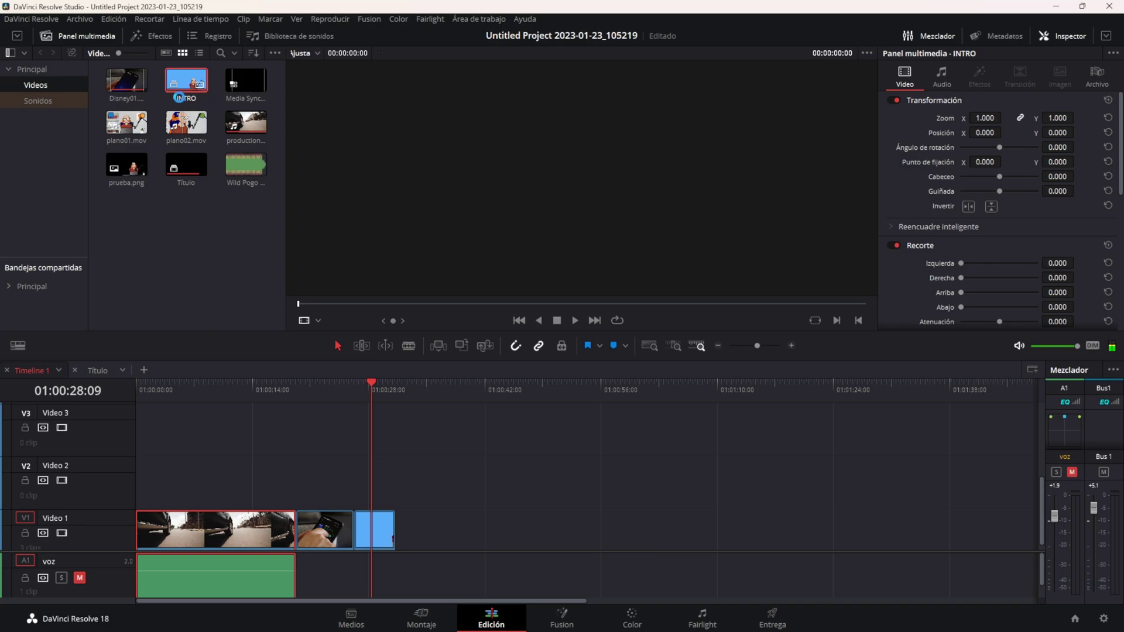
left_click(32, 69)
right_click(61, 143)
left_click(73, 146)
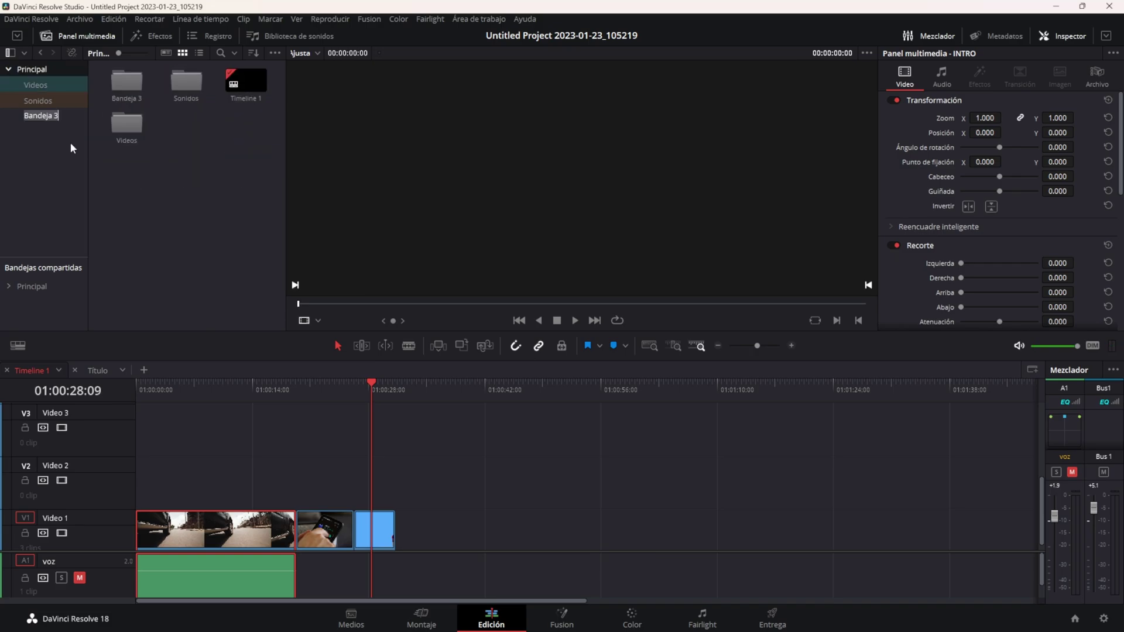
type("Comp")
type("osiciones")
key("Return")
Move the INTRO clip from the Videos bin into Composiciones and confirm it's there.
double_click(143, 120)
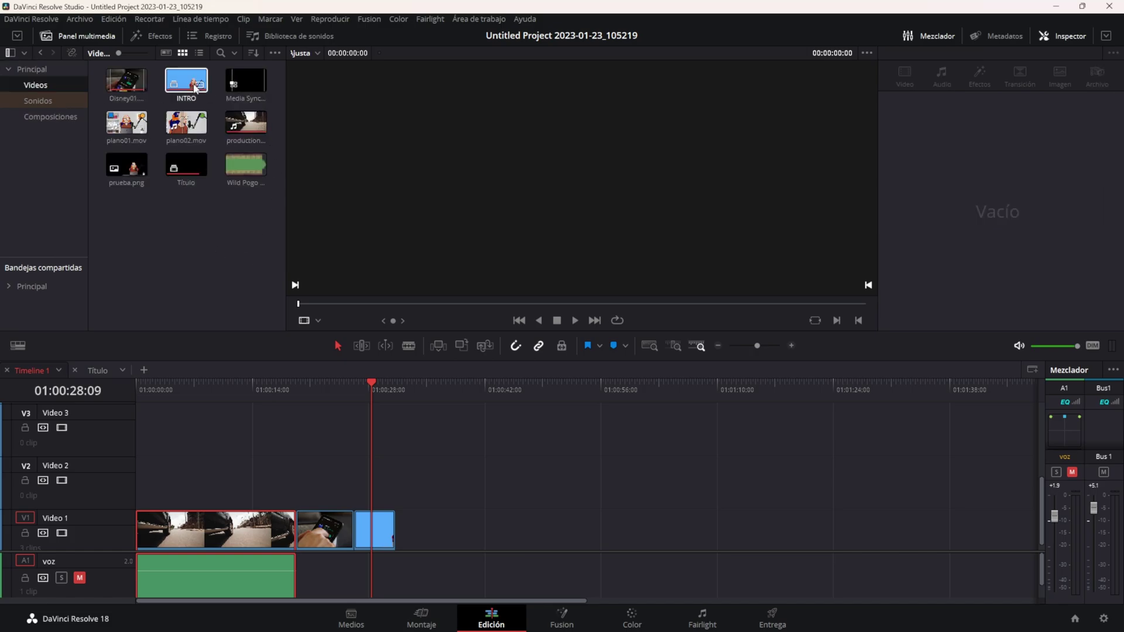
mouse_move(186, 80)
left_mouse_down()
mouse_move(152, 113)
mouse_move(41, 115)
left_mouse_up()
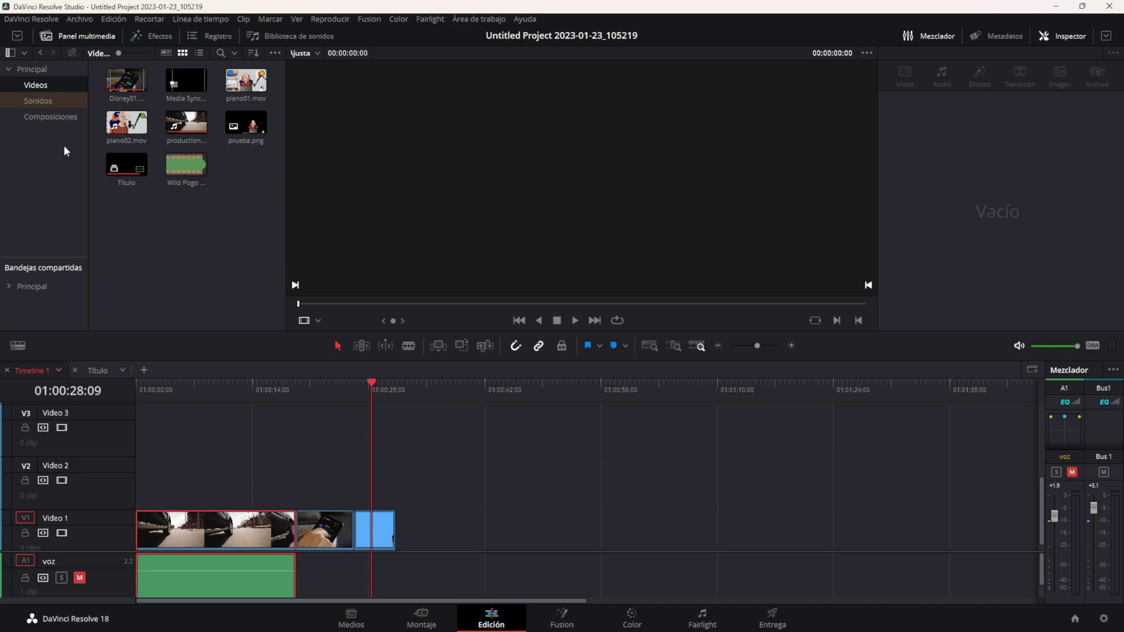
left_click(41, 116)
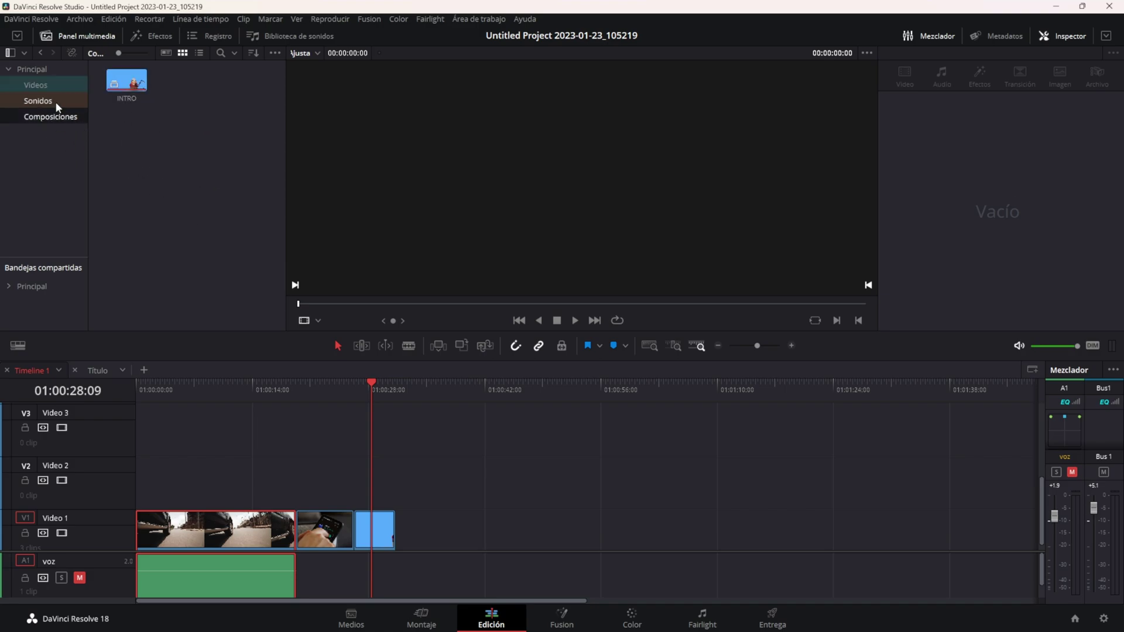
left_click(48, 84)
left_click(50, 119)
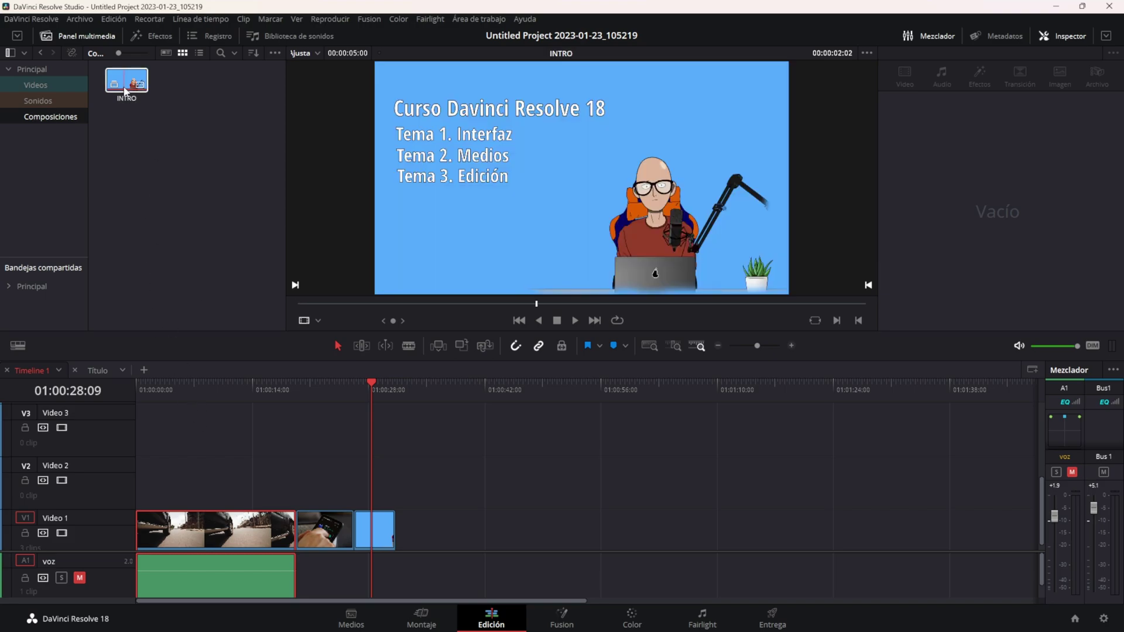
Delete the empty V2 and V3 tracks and make the Video 1 track taller.
left_click(252, 388)
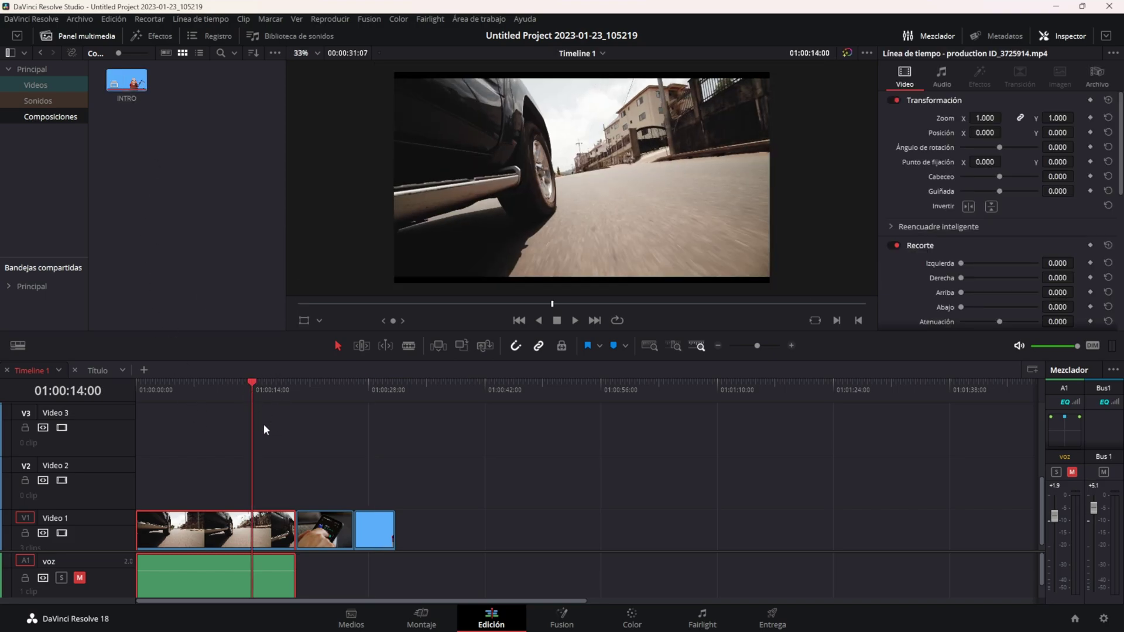
left_click(263, 387)
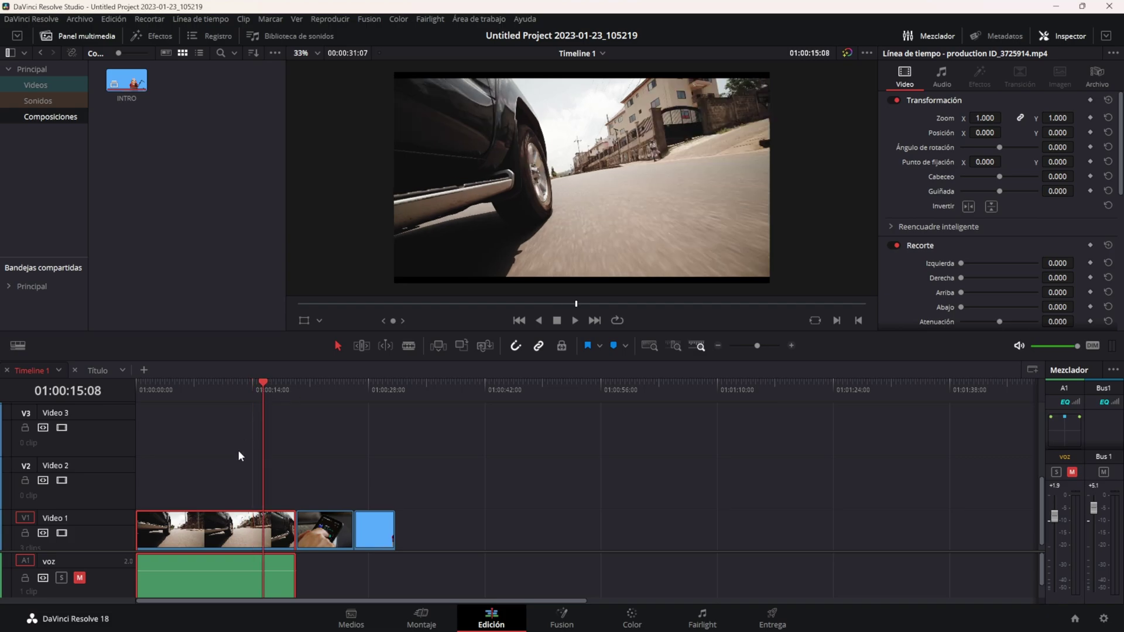
right_click(113, 498)
left_click(173, 579)
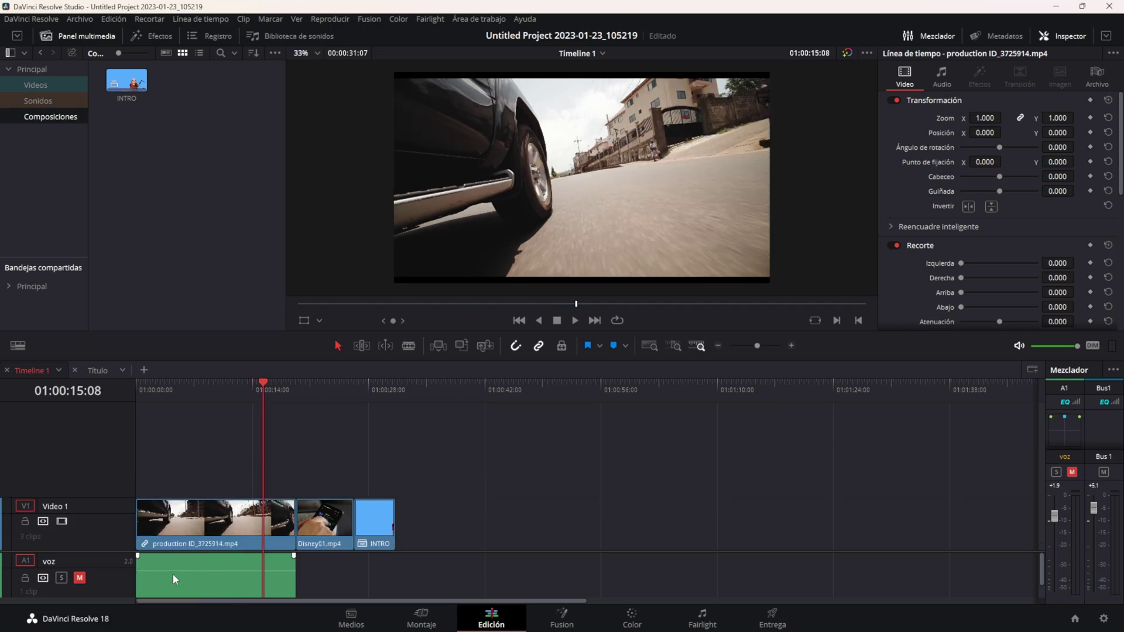
left_click_drag(110, 547, 111, 565)
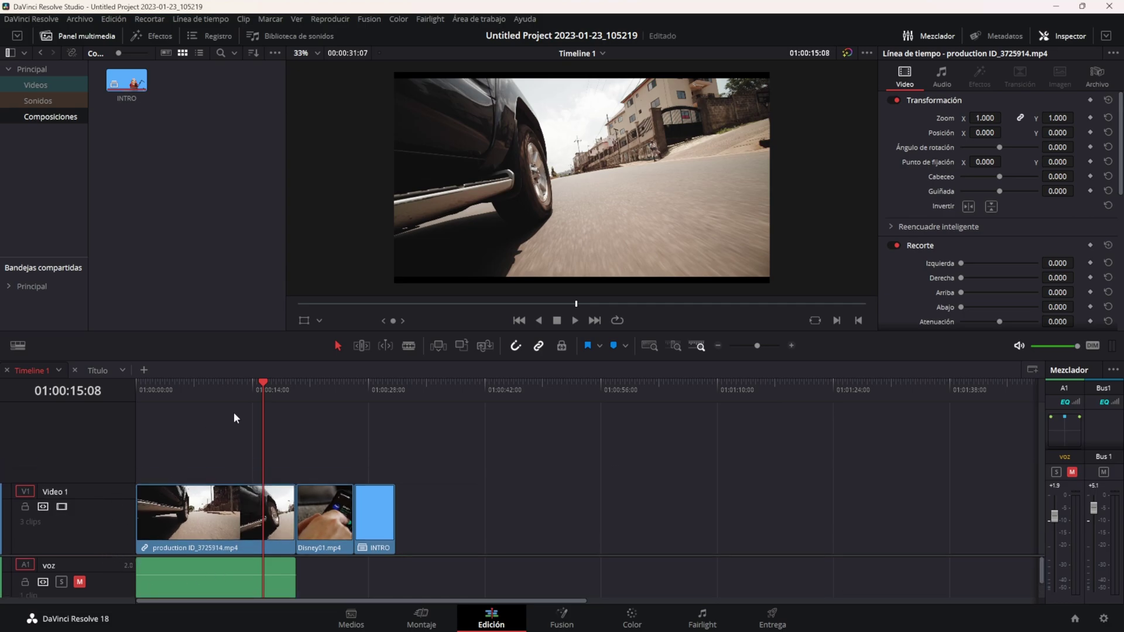
Scrub from 01:00:12:13 through the car and phone clips, then focus the Media Pool.
left_click(241, 392)
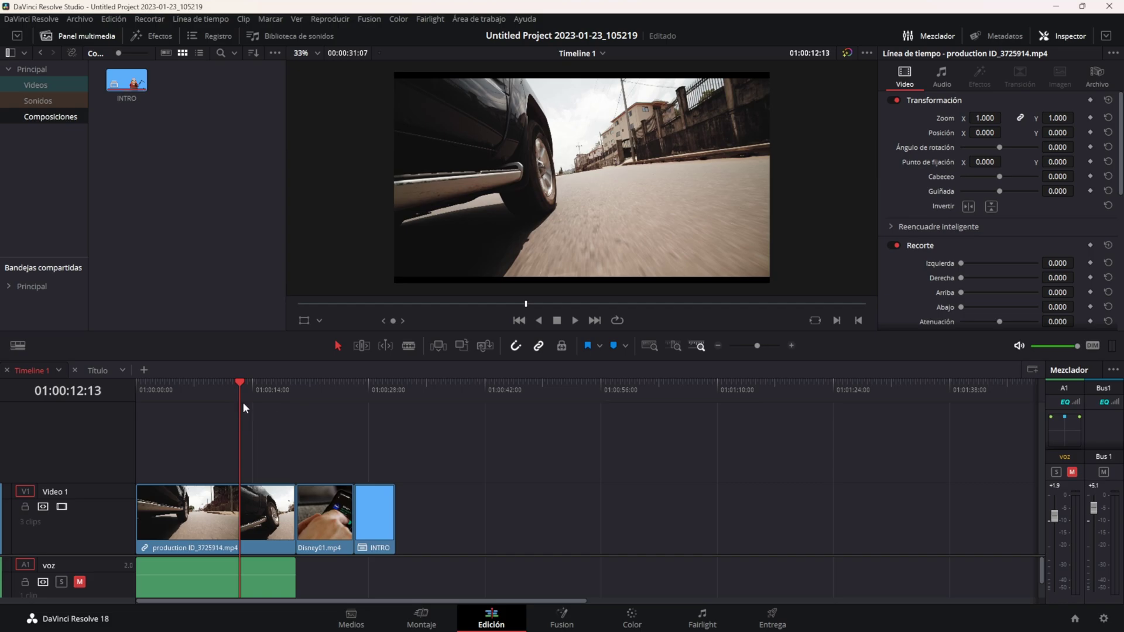
left_click_drag(245, 391, 261, 391)
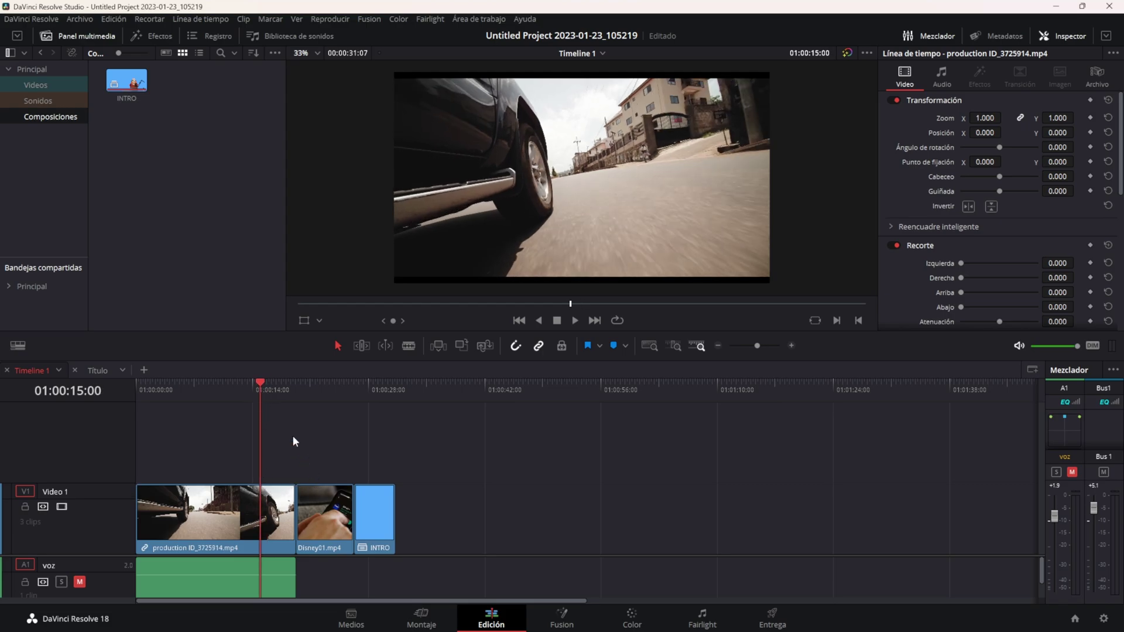
left_click_drag(256, 382, 372, 399)
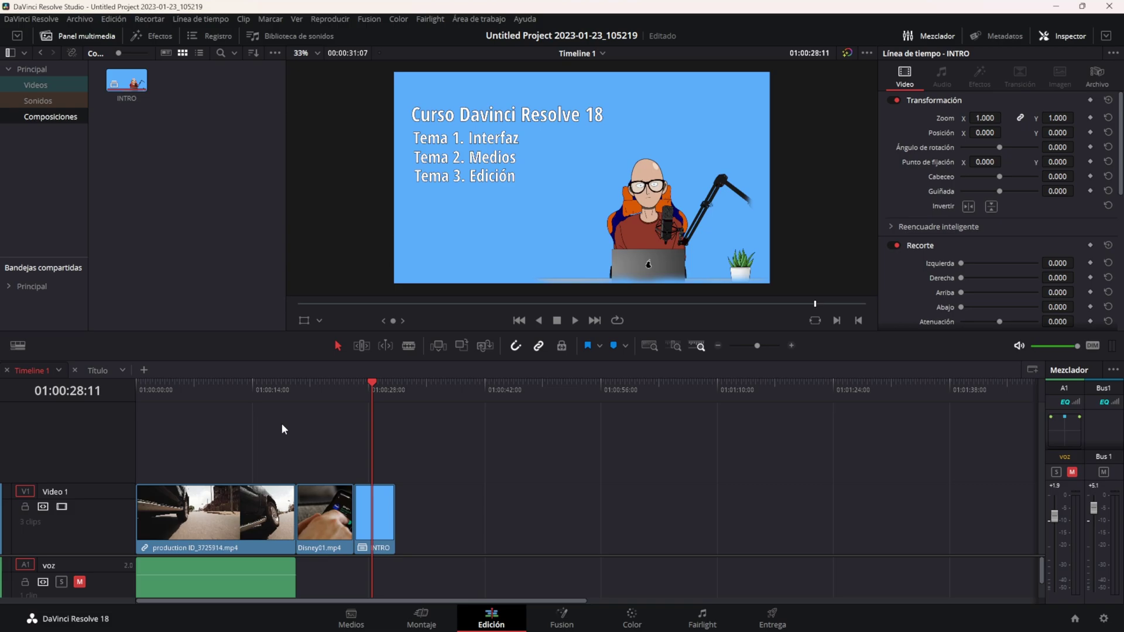
left_click(216, 318)
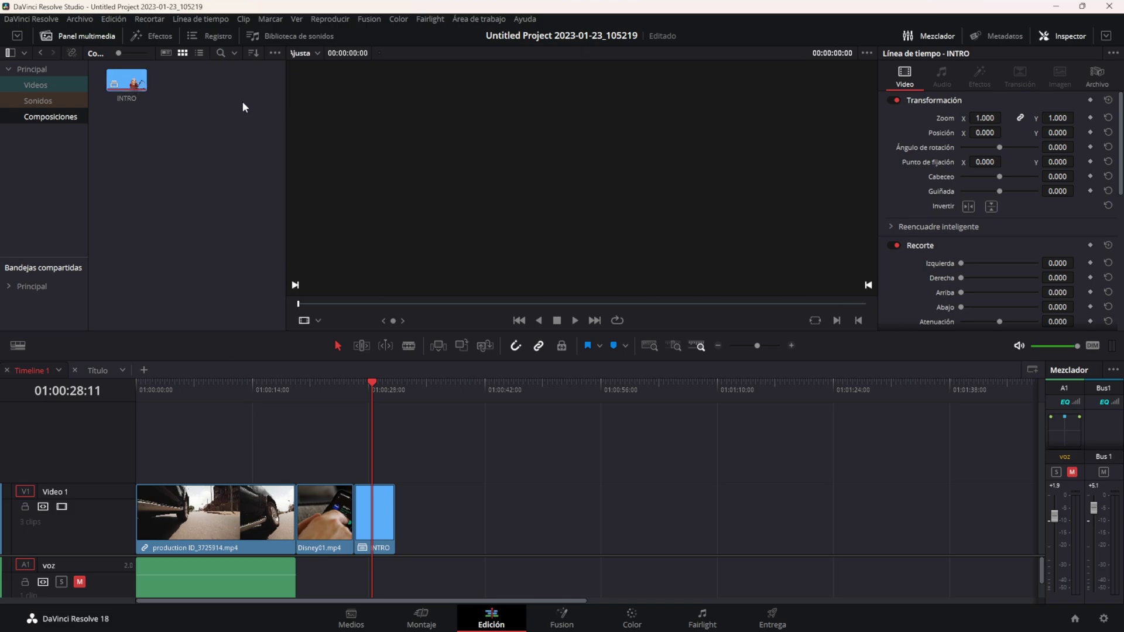
Drag the Desenfoque gaussiano filter onto the car, Disney01 and INTRO clips.
left_click(157, 39)
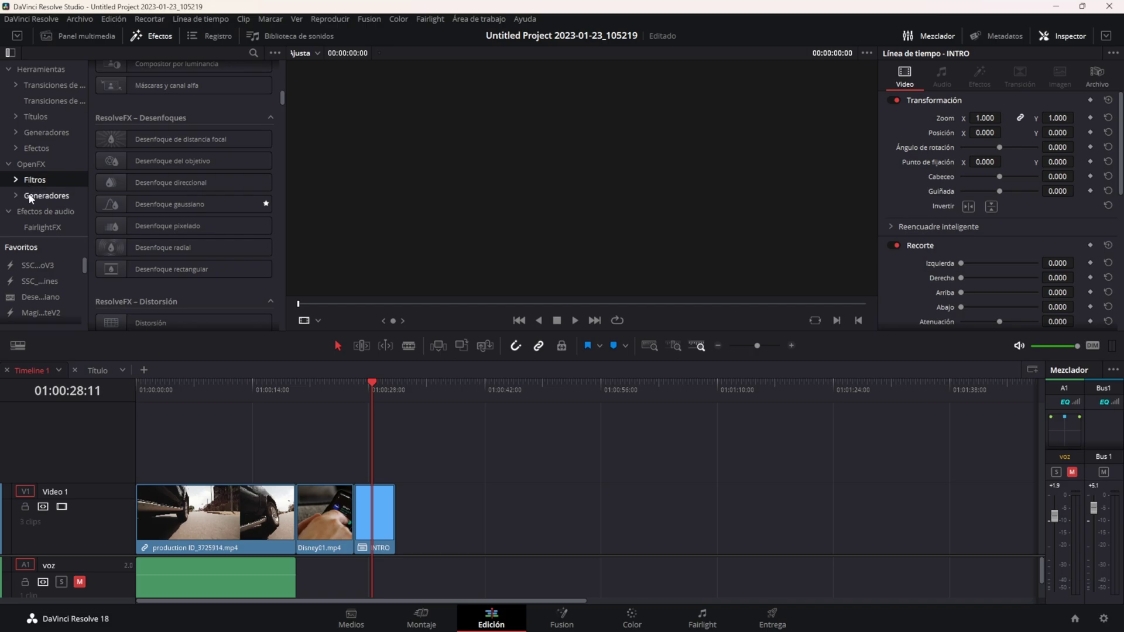
left_click(144, 206)
left_click(204, 402)
left_click(224, 513)
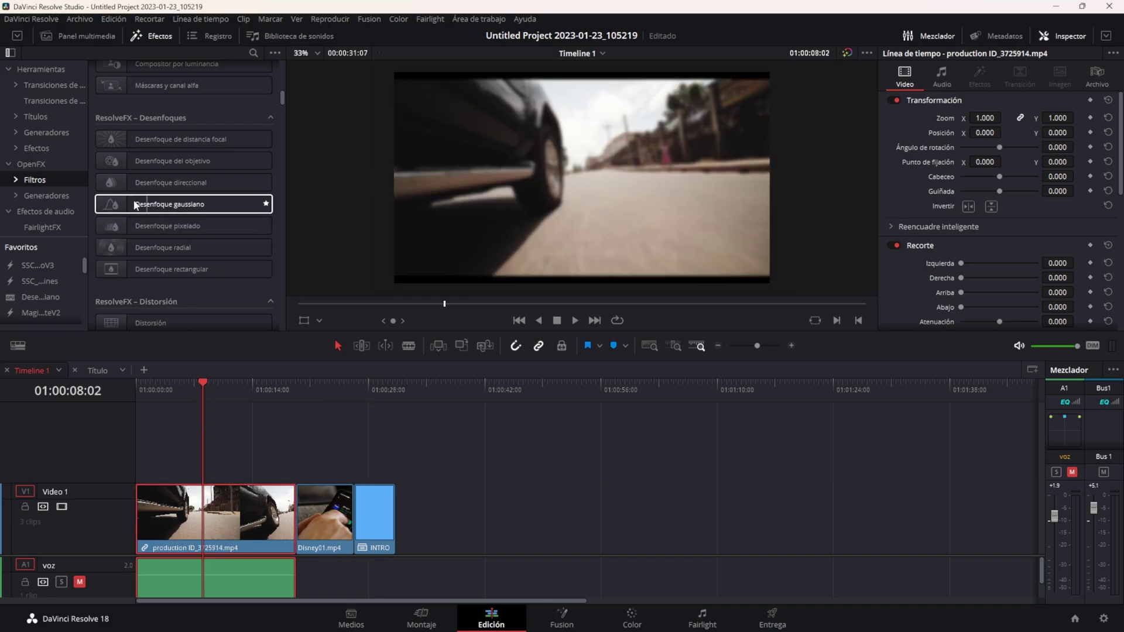
mouse_move(136, 205)
left_mouse_down()
mouse_move(182, 300)
mouse_move(214, 518)
left_mouse_up()
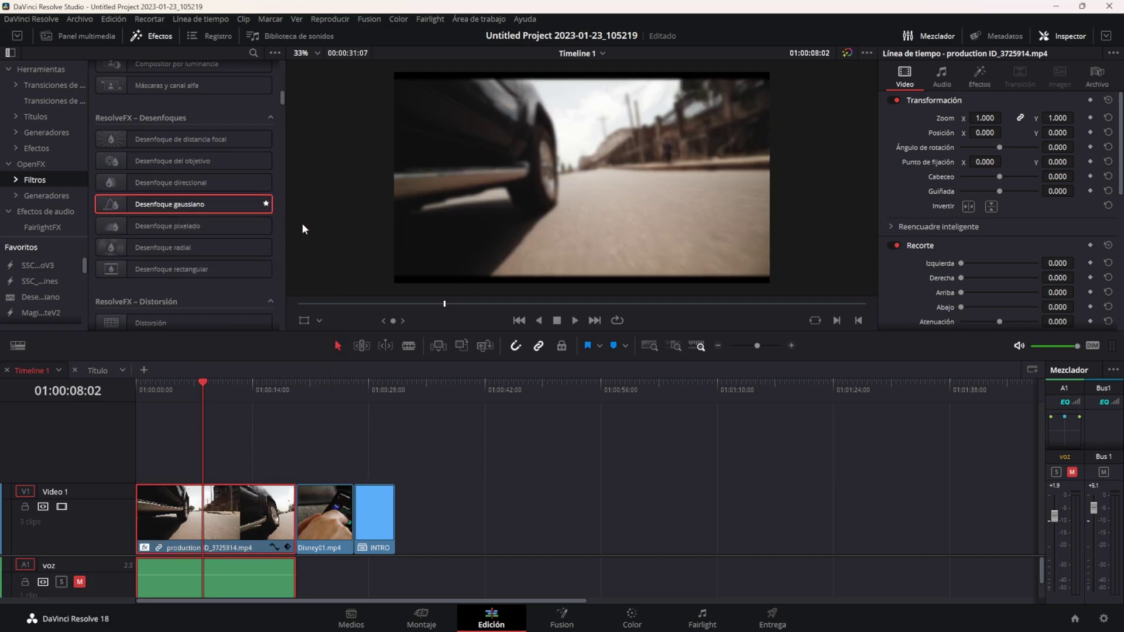
mouse_move(143, 205)
left_mouse_down()
mouse_move(314, 422)
mouse_move(325, 515)
left_mouse_up()
mouse_move(144, 205)
left_mouse_down()
mouse_move(345, 395)
mouse_move(374, 500)
left_mouse_up()
mouse_move(269, 384)
left_mouse_down()
mouse_move(325, 389)
mouse_move(271, 390)
left_mouse_up()
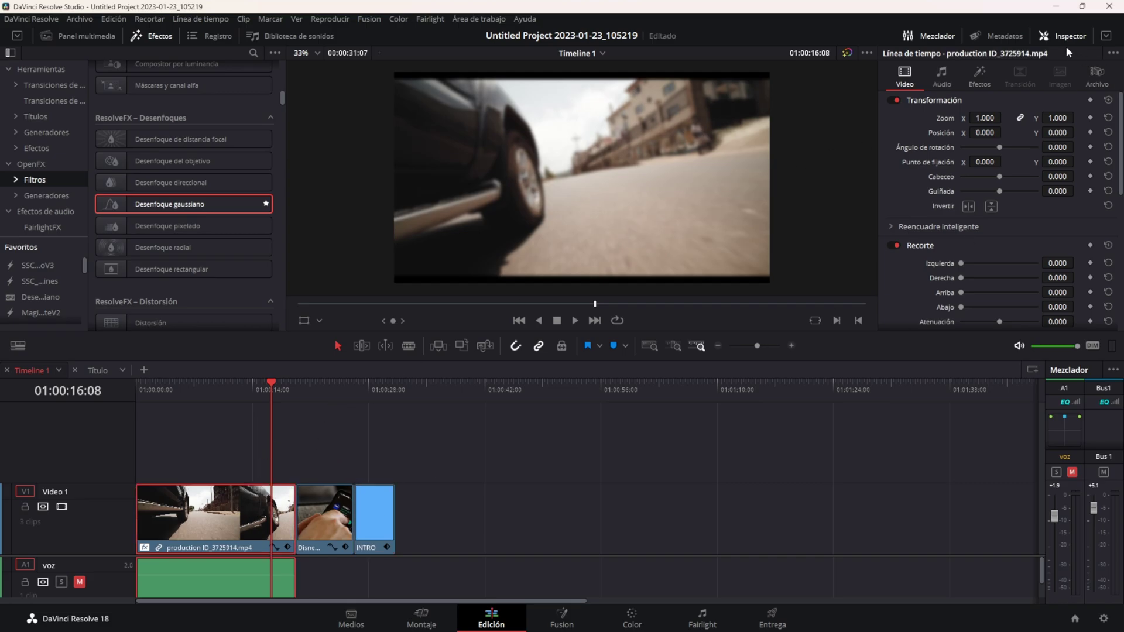
Raise the blur Intensidad in the Inspector, then undo both the intensity change and the blur.
left_click(978, 79)
mouse_move(993, 143)
left_mouse_down()
mouse_move(1016, 145)
mouse_move(912, 149)
left_mouse_up()
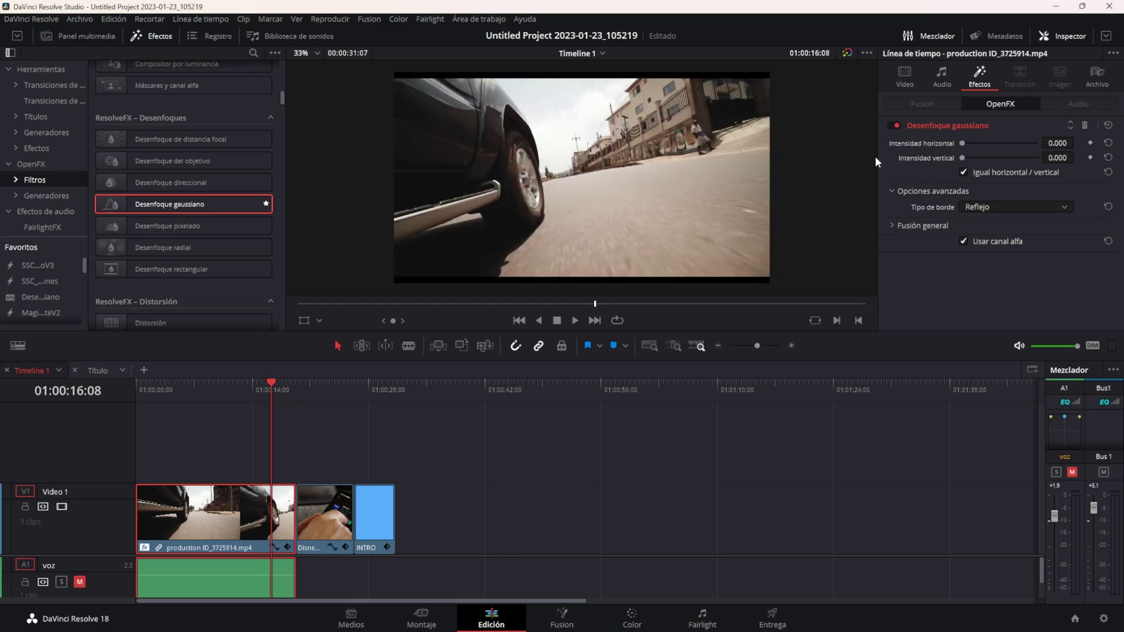
key("ctrl+z")
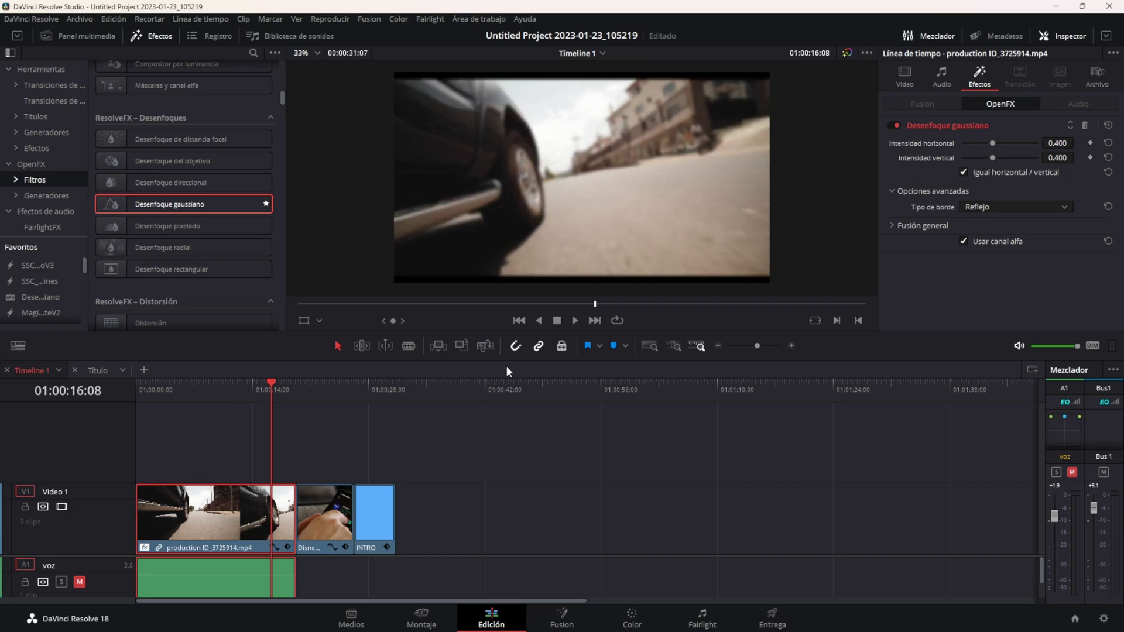
key("ctrl+z")
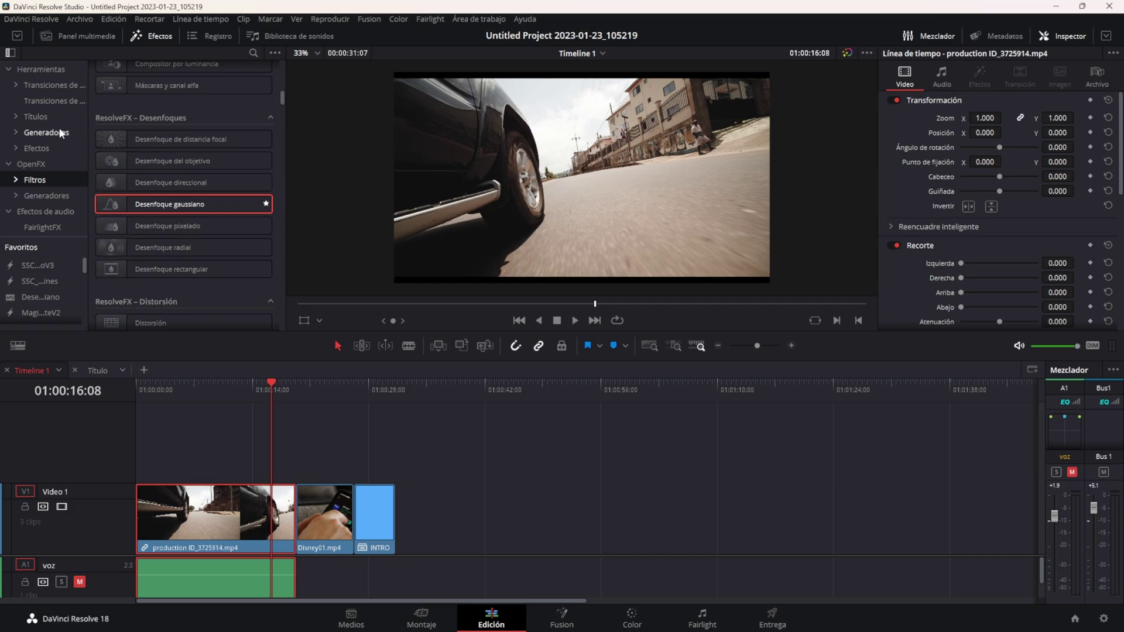
Drag a Clip de ajuste from Efectos onto a new V2 track and slide it later.
left_click(37, 148)
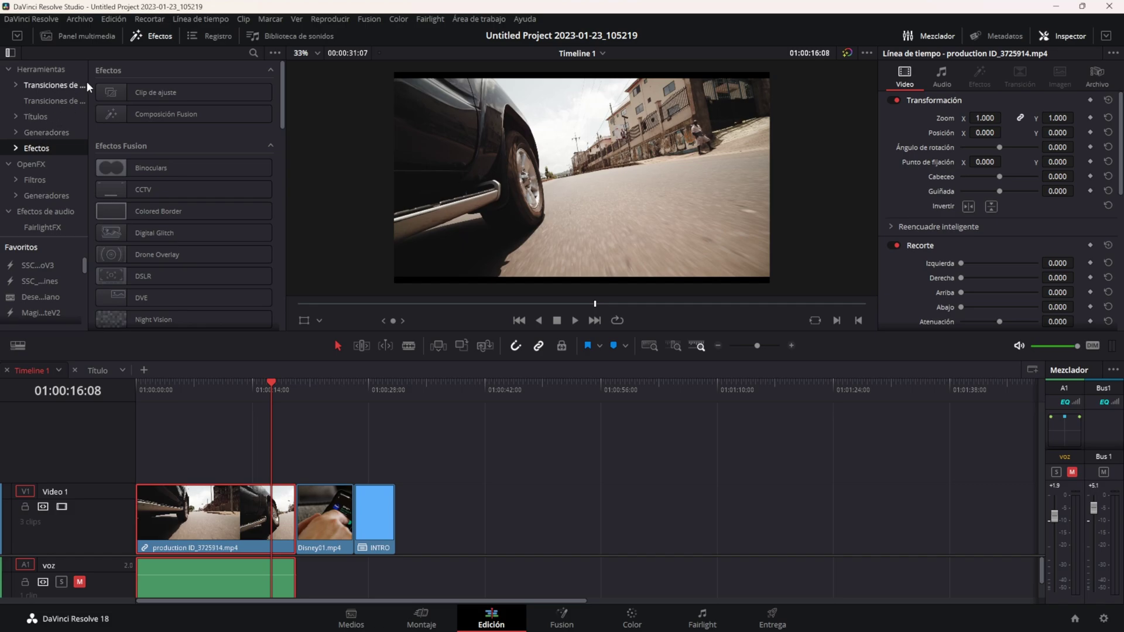
left_click_drag(111, 93, 118, 127)
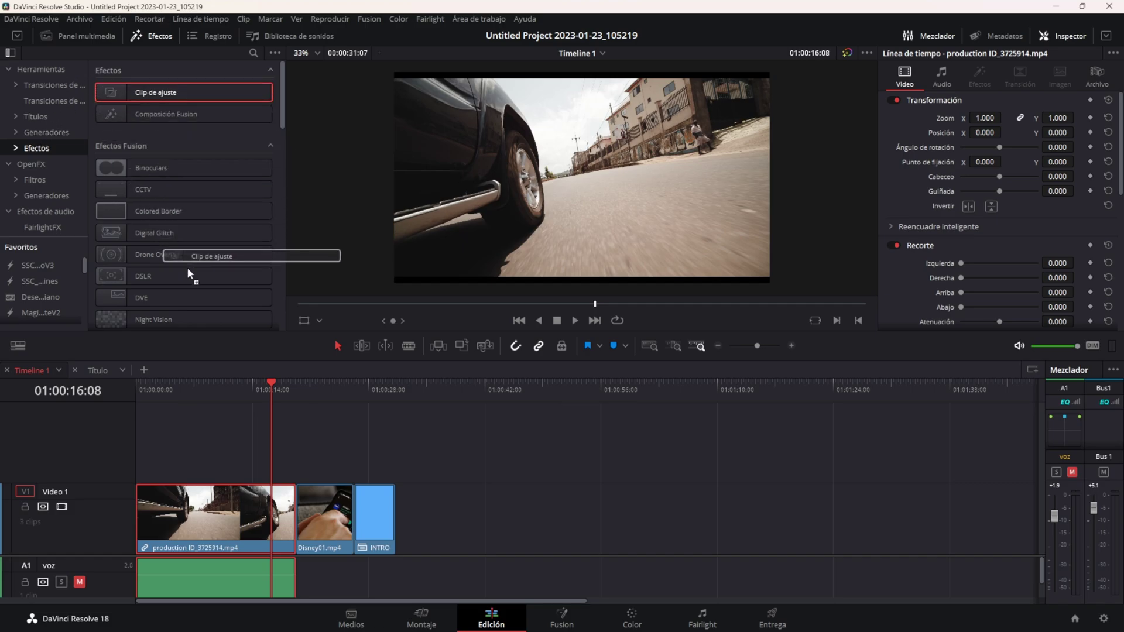
mouse_move(118, 126)
left_mouse_down()
mouse_move(197, 455)
mouse_move(214, 475)
mouse_move(292, 462)
mouse_move(252, 460)
mouse_move(375, 456)
left_mouse_up()
left_click(181, 387)
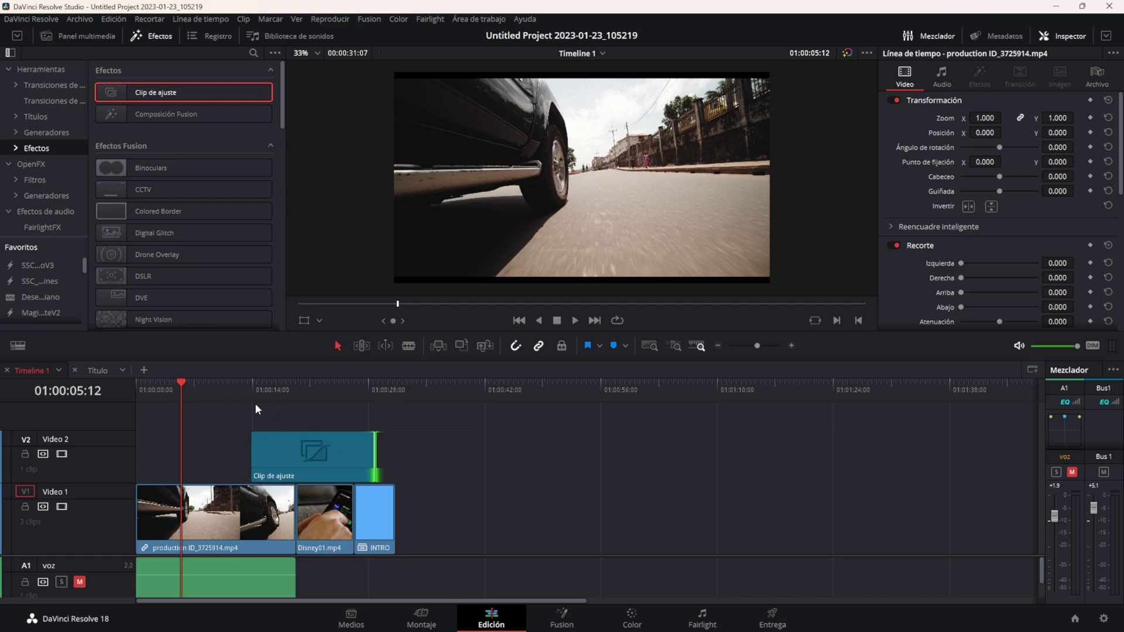
Drop Desenfoque gaussiano onto the V2 Clip de ajuste and check the blur at 01:00:11:22.
mouse_move(252, 407)
left_mouse_down()
mouse_move(357, 579)
mouse_move(376, 584)
left_mouse_up()
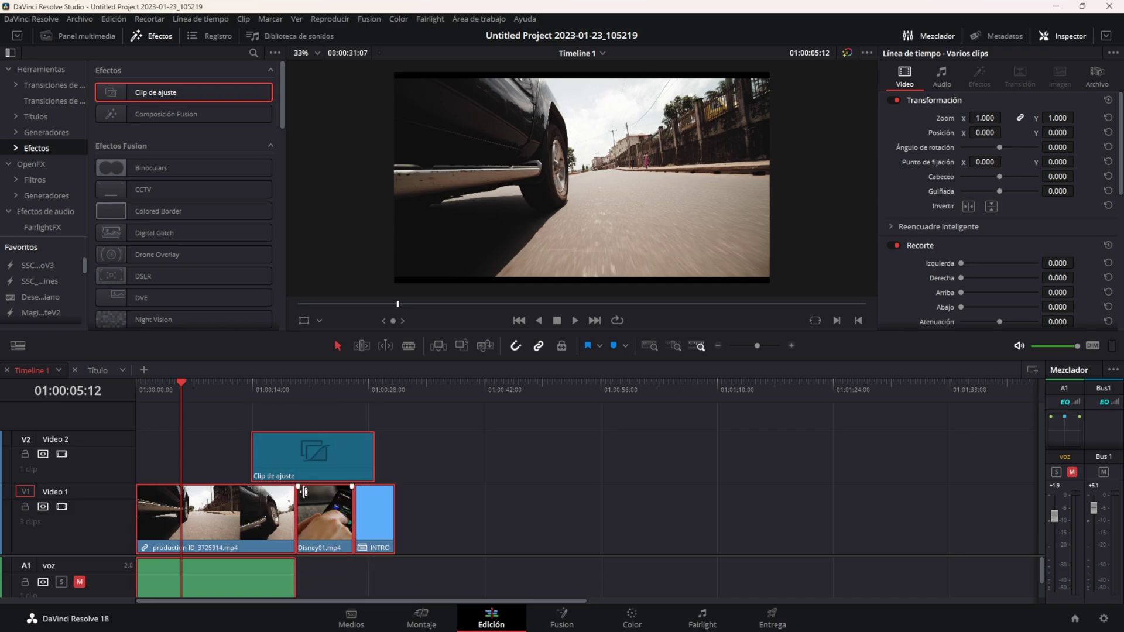
left_click(228, 456)
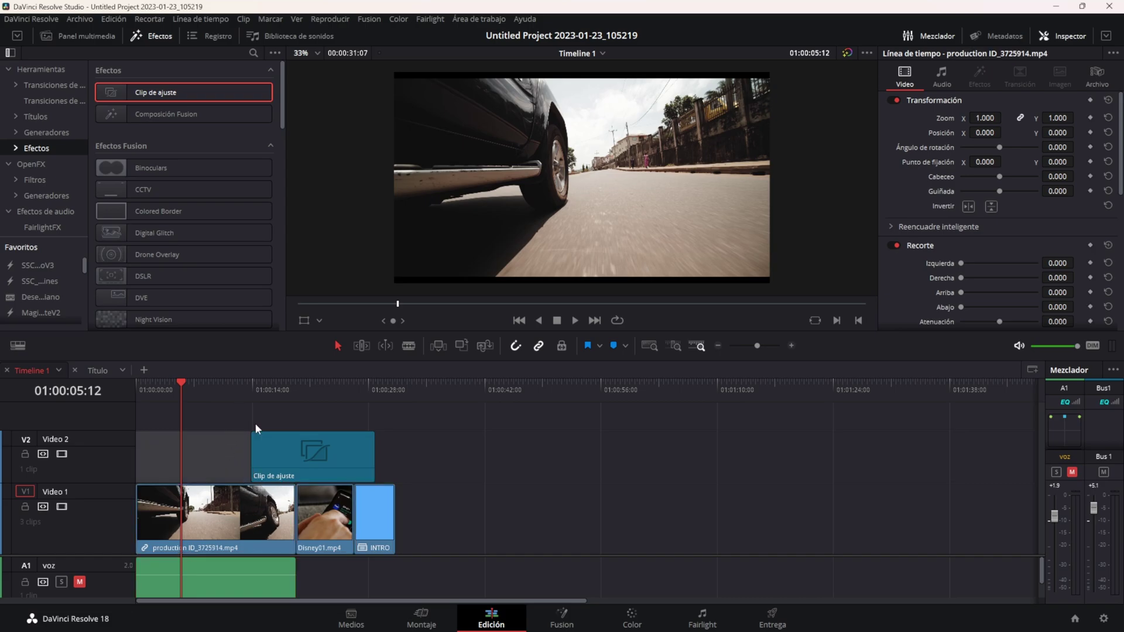
left_click(282, 443)
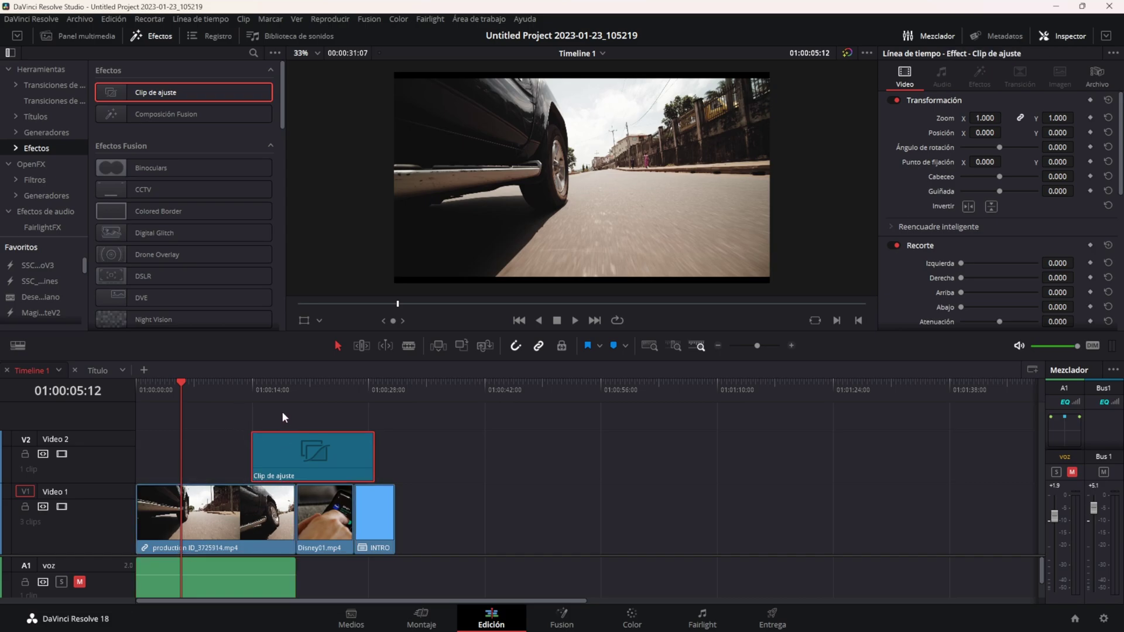
left_click(45, 179)
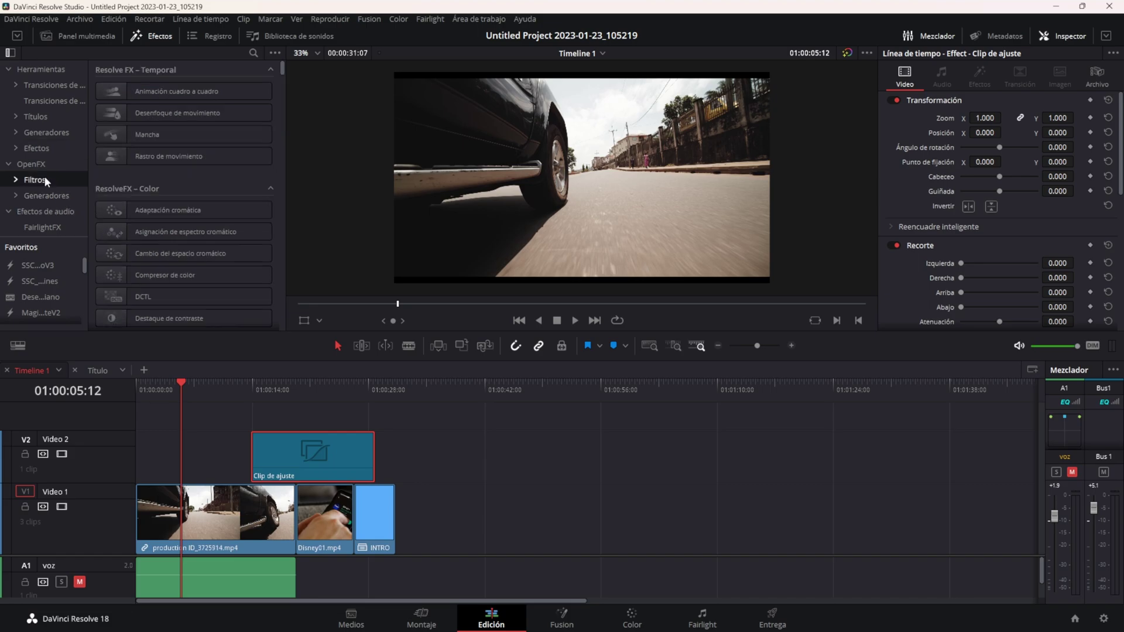
scroll(257, 240, "down", 10)
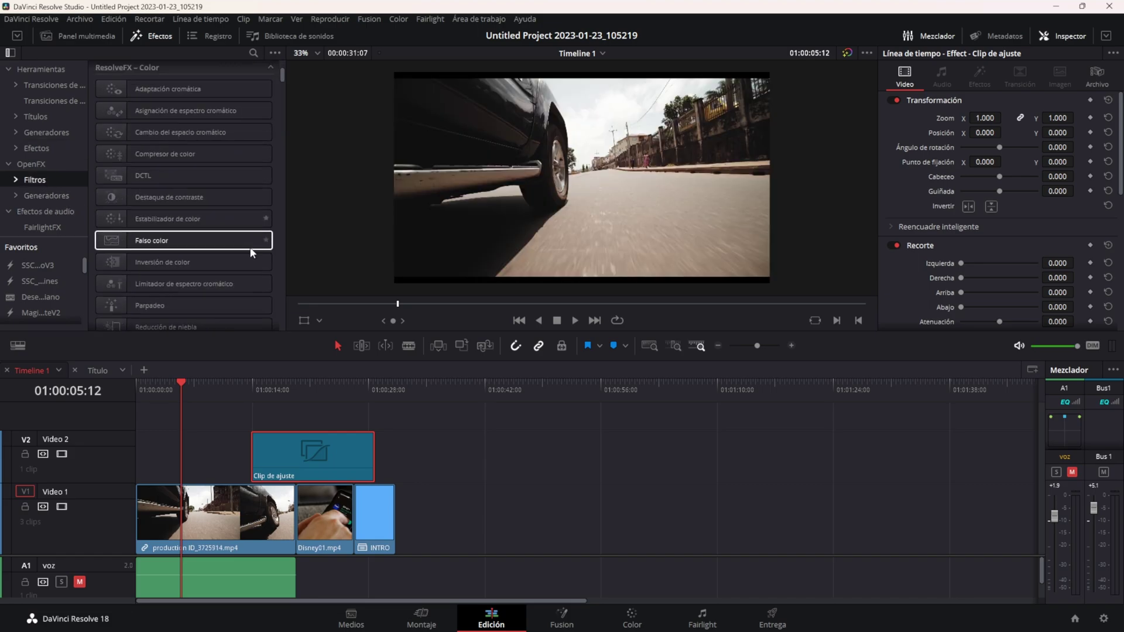
scroll(175, 263, "down", 3)
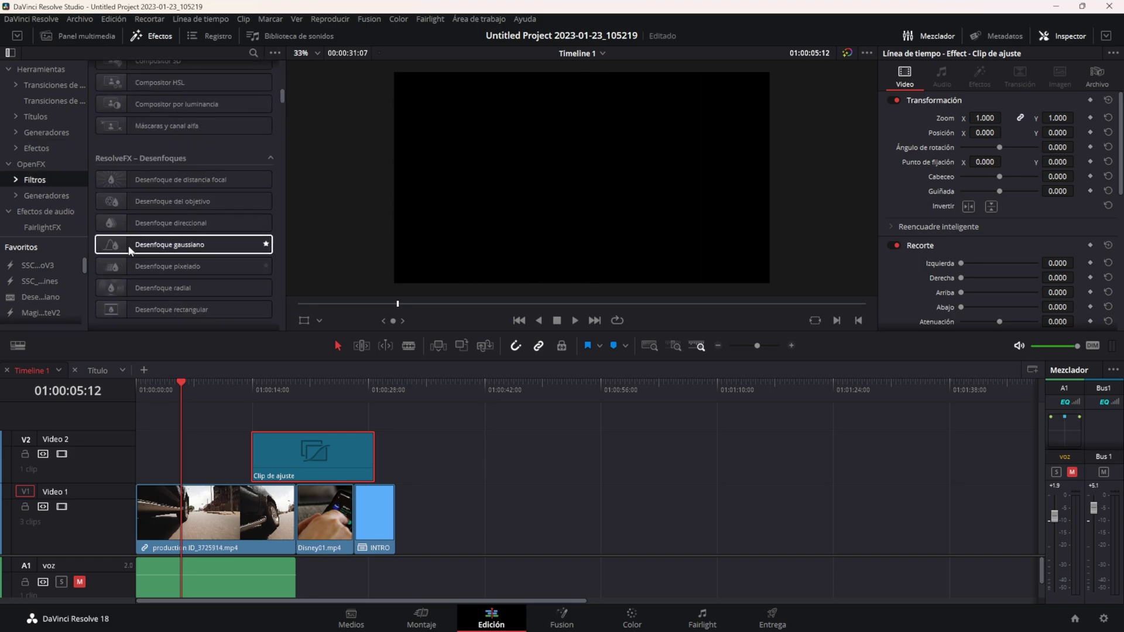
left_click_drag(113, 249, 279, 451)
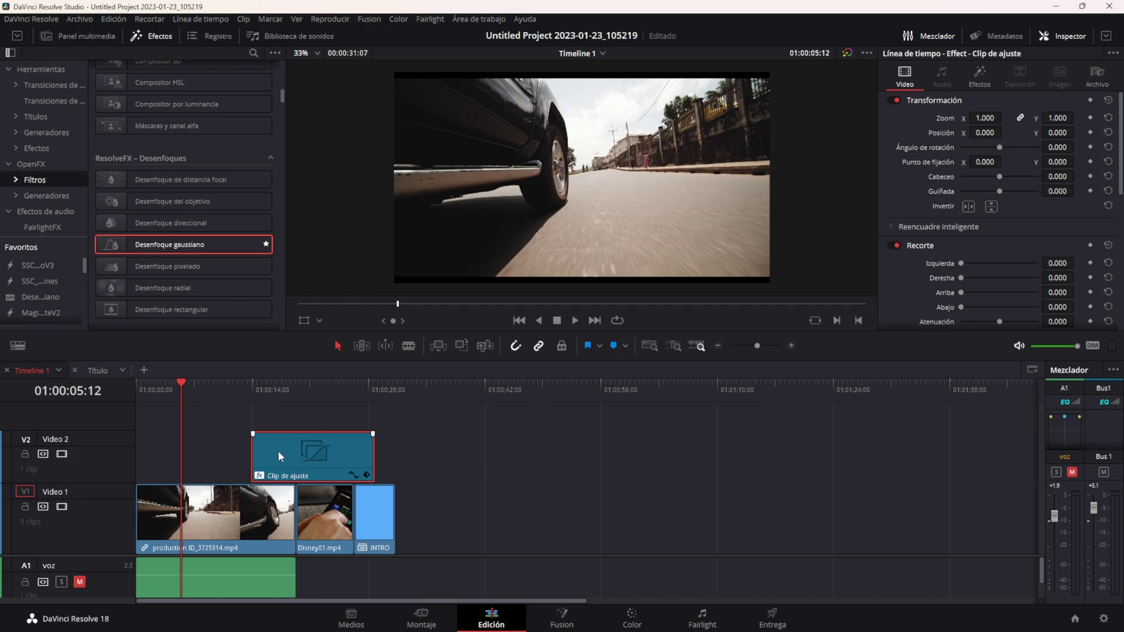
left_click(234, 388)
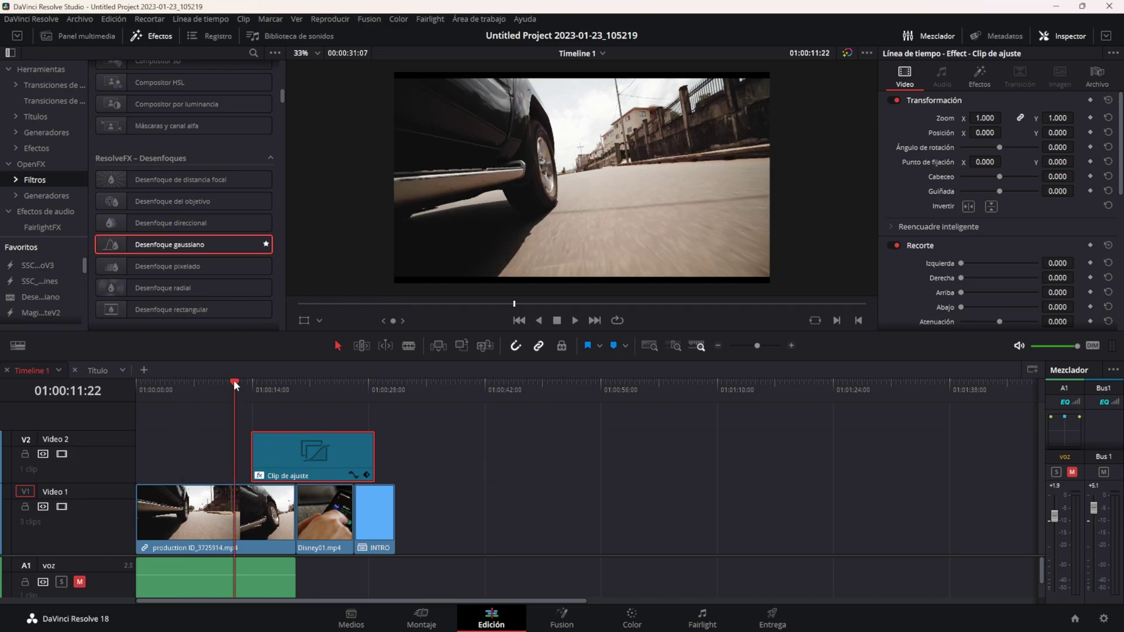
Play through the blurred section and the INTRO to review the blur.
left_click_drag(234, 380, 237, 383)
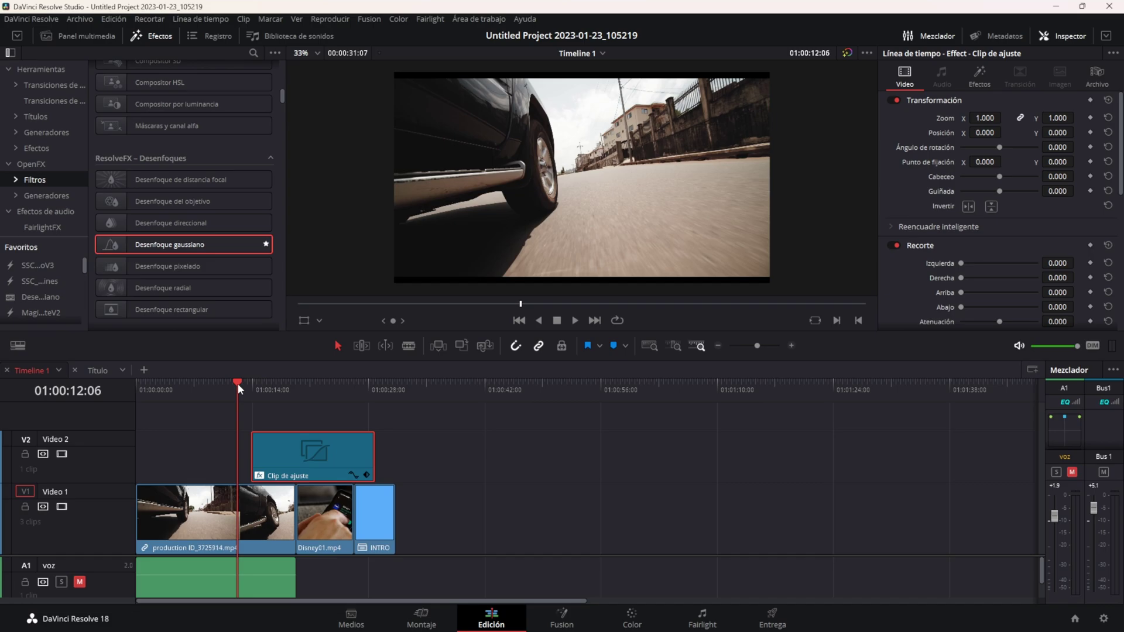
key("space")
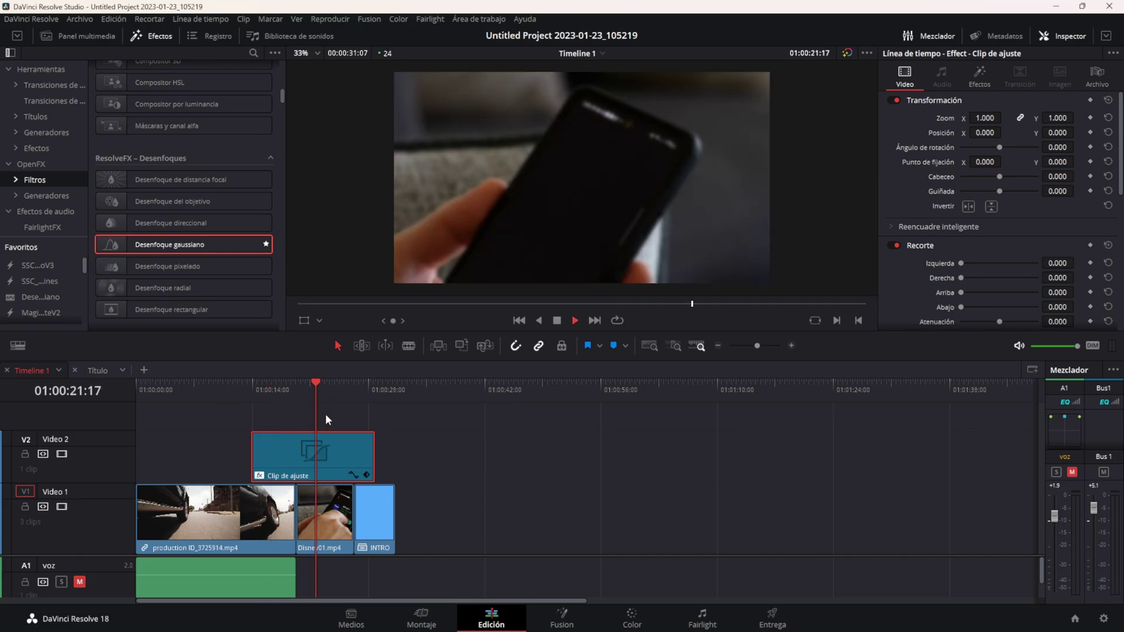
left_click(359, 393)
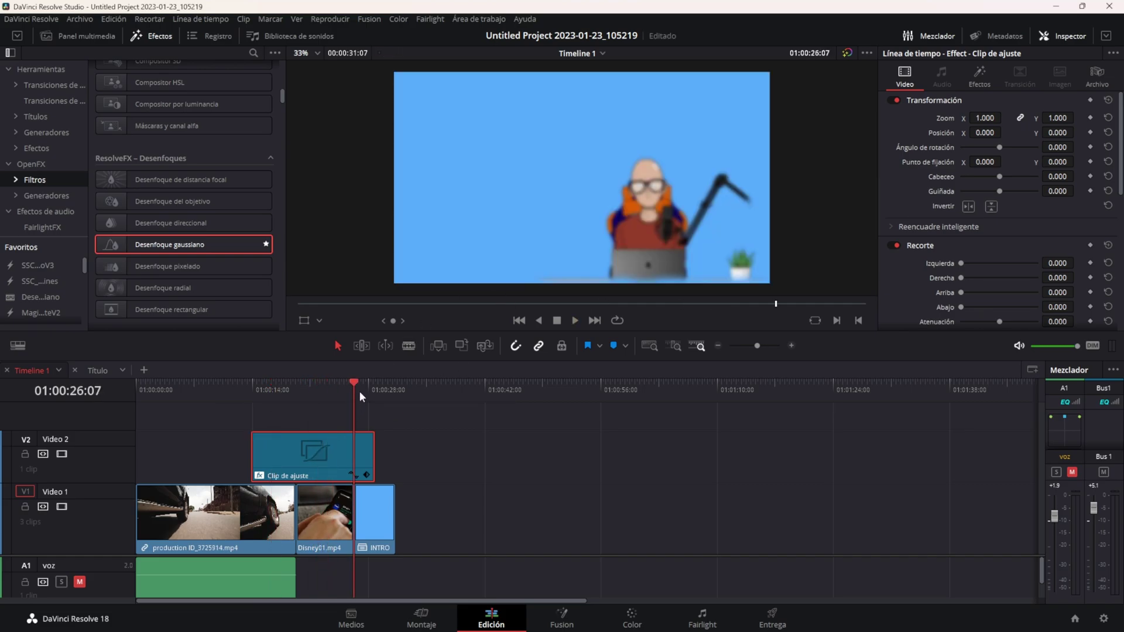
key("space")
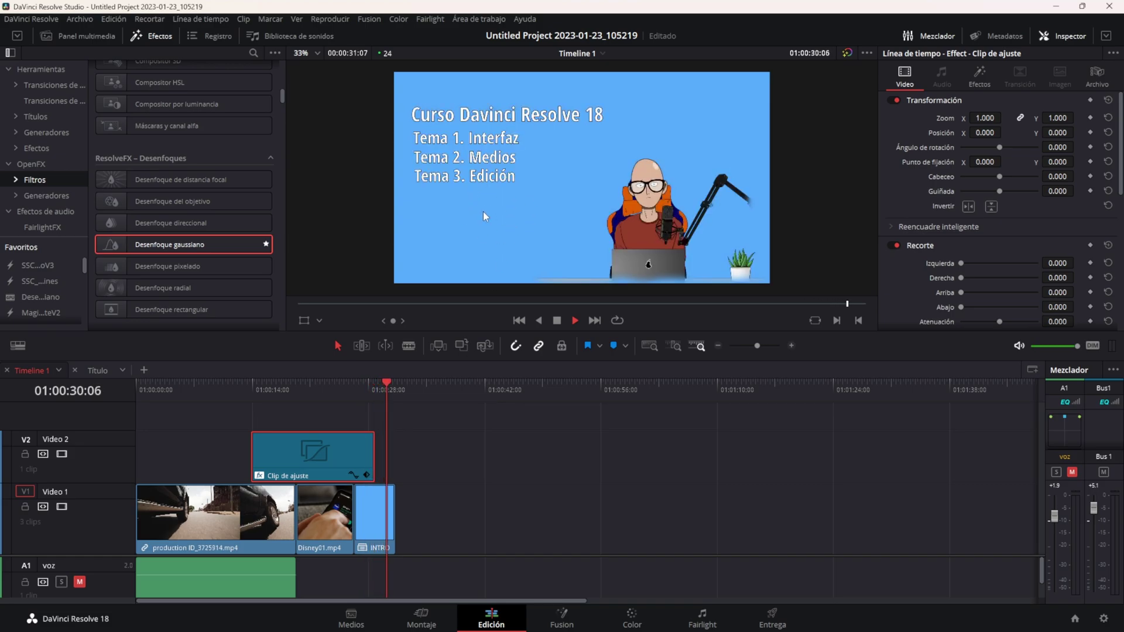
key("space")
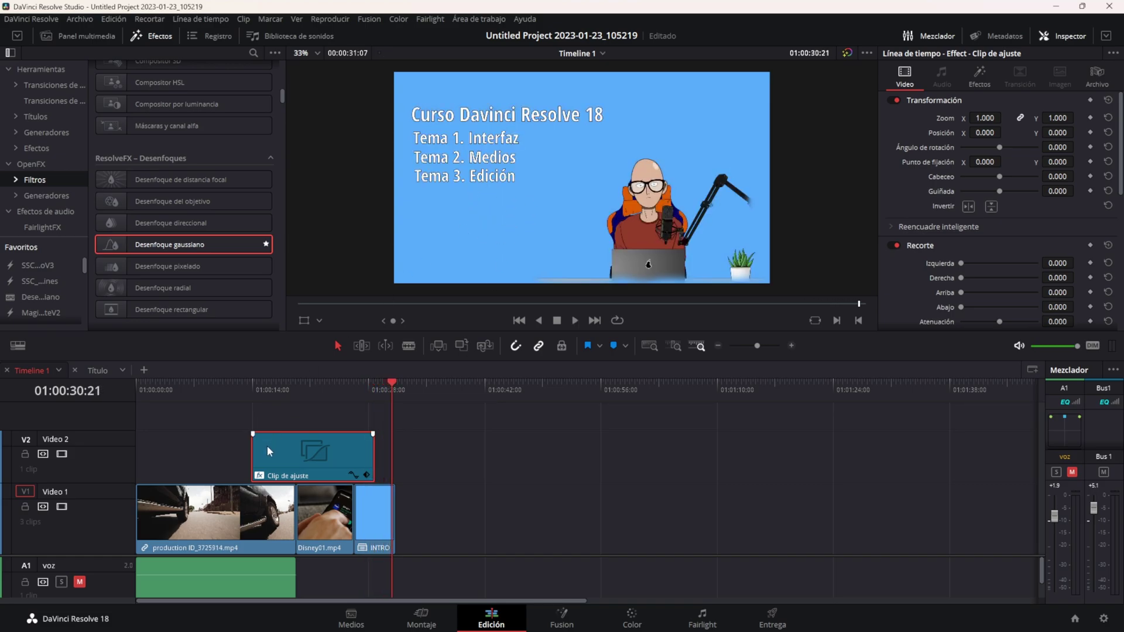
Trim the adjustment clip's start later and its end earlier, then replay the INTRO opening.
left_click(234, 389)
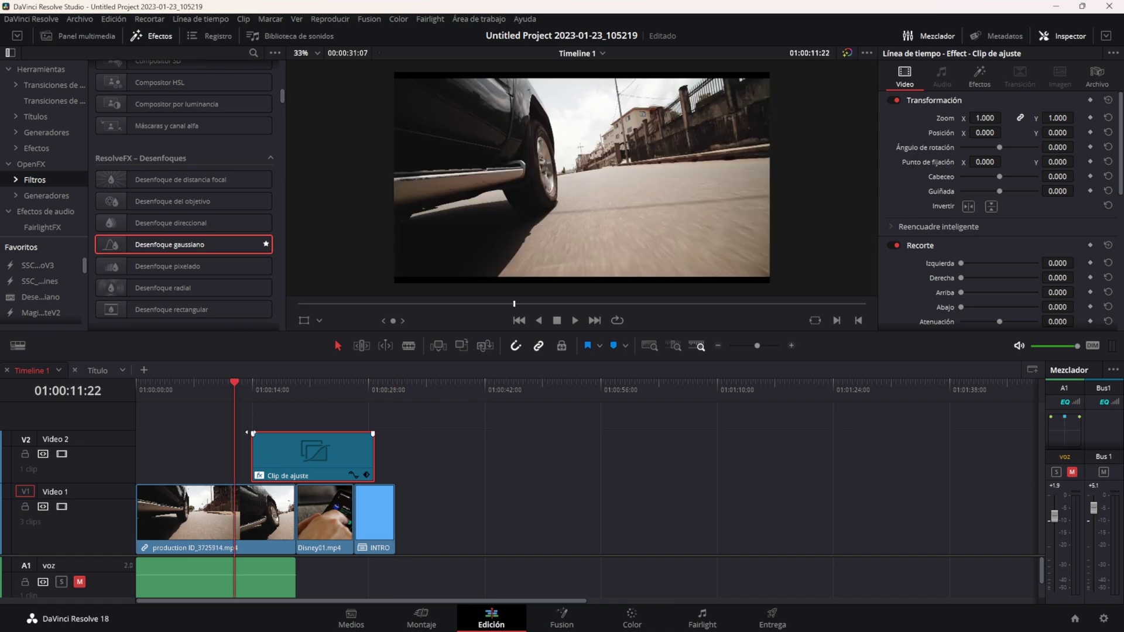
left_click_drag(252, 433, 263, 434)
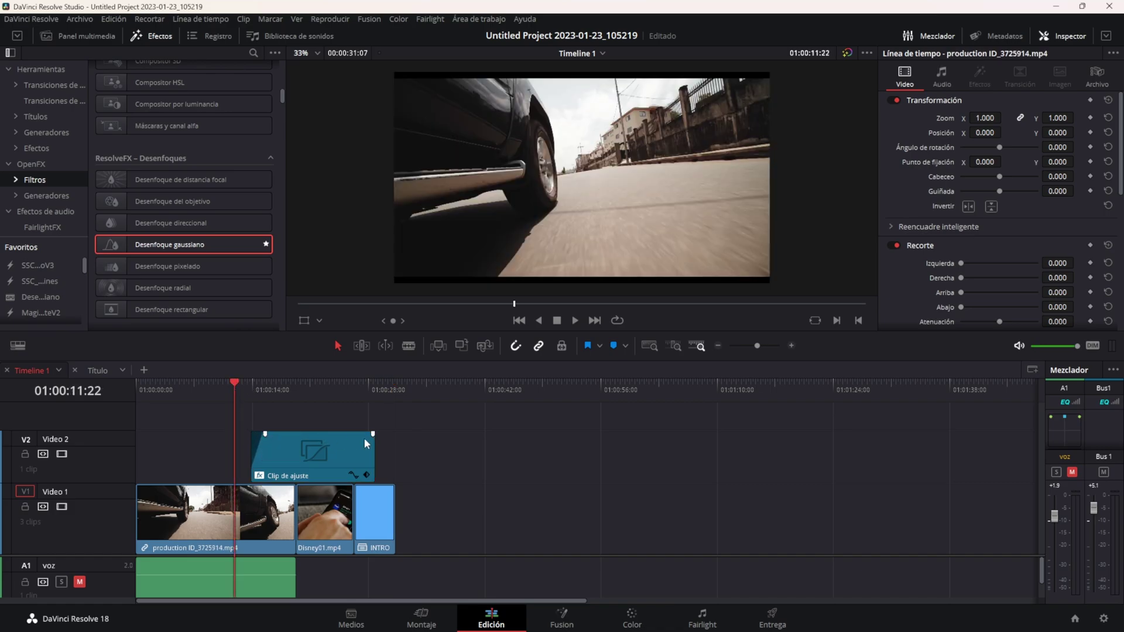
left_click_drag(367, 439, 362, 436)
left_click(353, 389)
key("space")
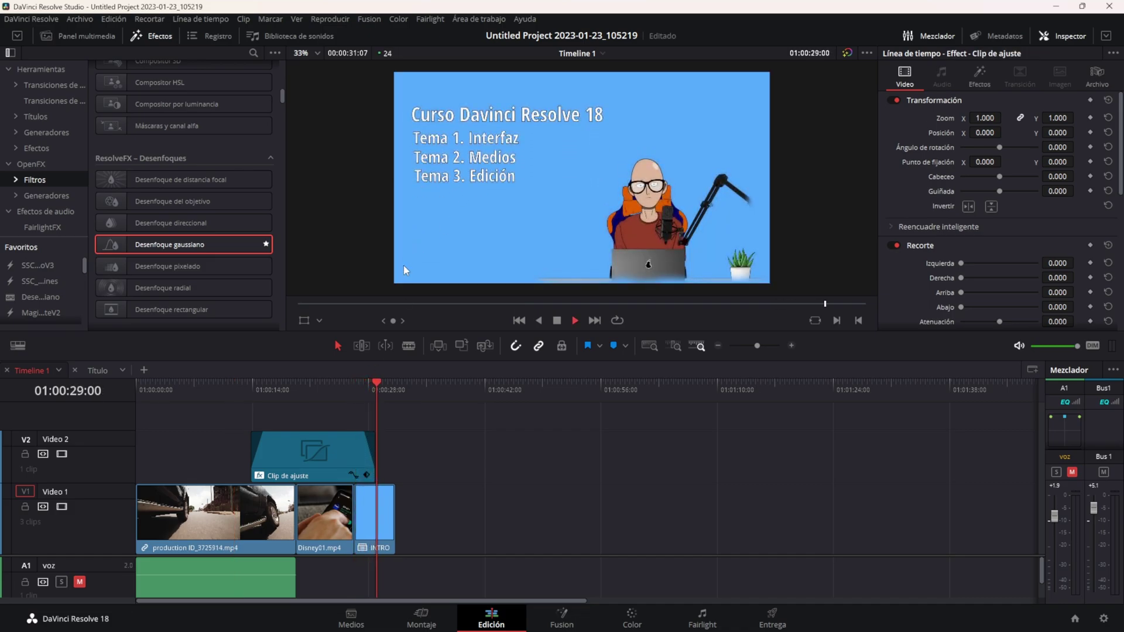
key("space")
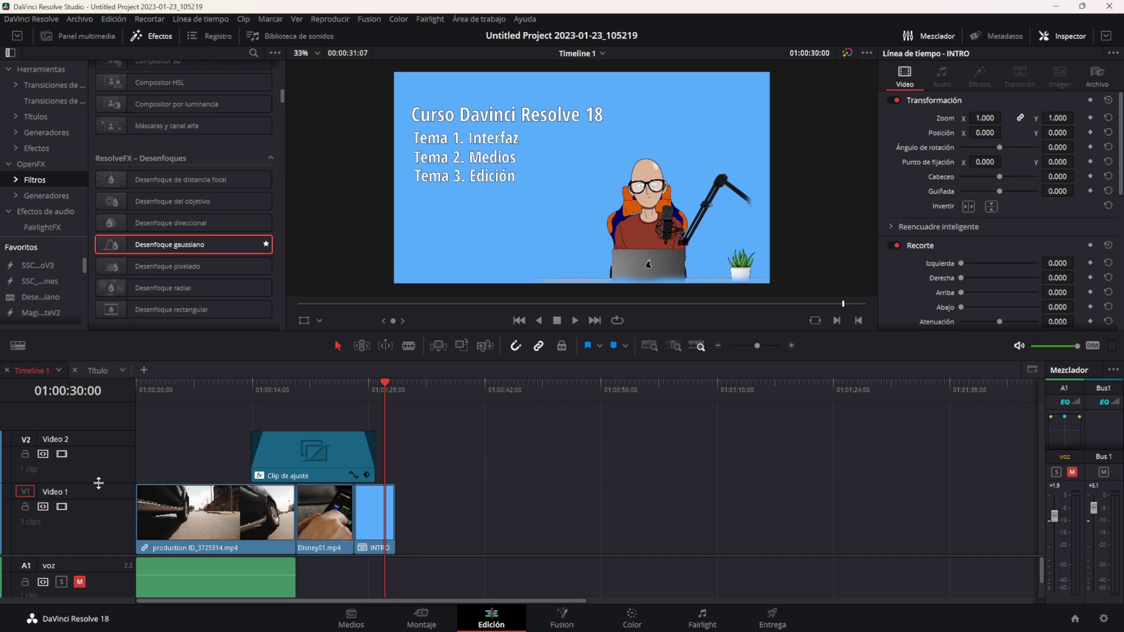
Shorten the Video 1 and Video 2 tracks and park the playhead on the phone clip.
left_click_drag(98, 484, 98, 508)
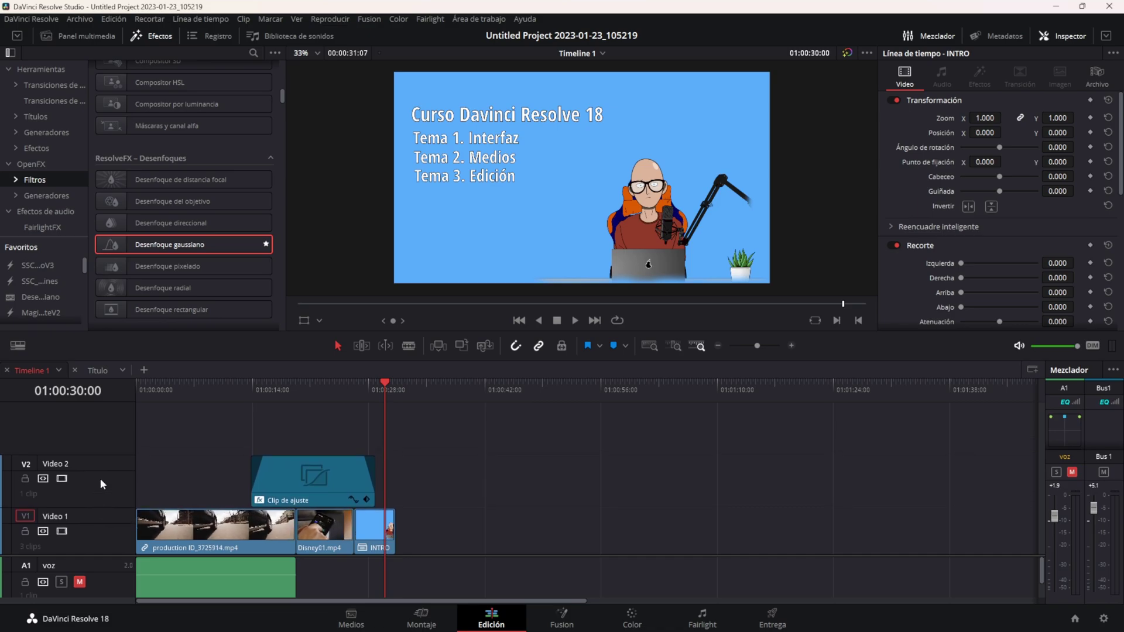
left_click_drag(104, 457, 113, 470)
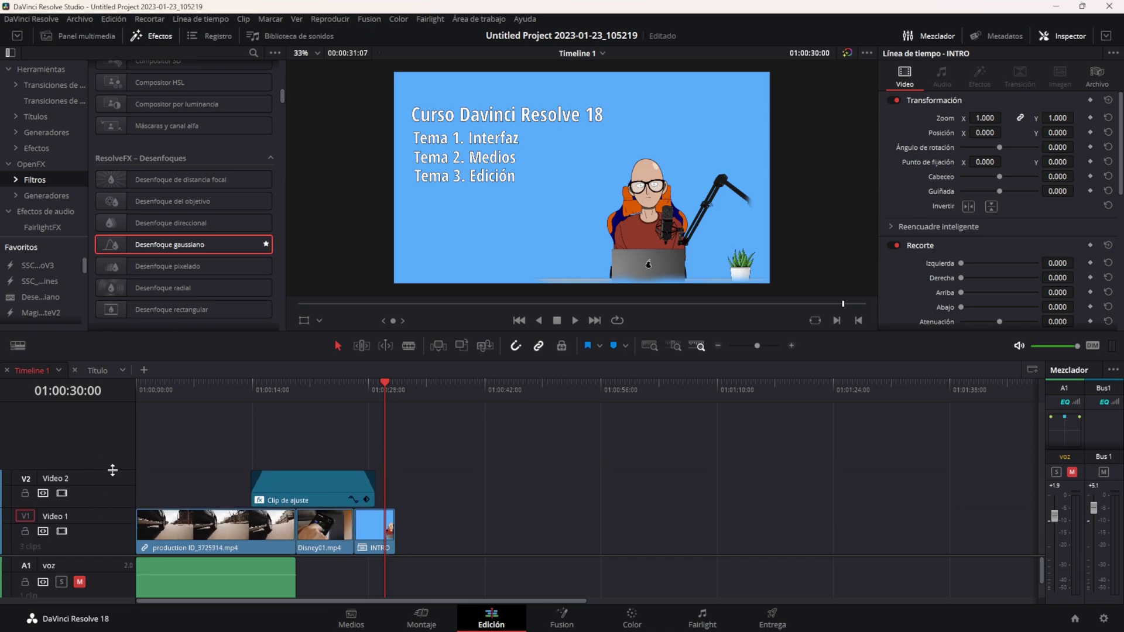
left_click(296, 386)
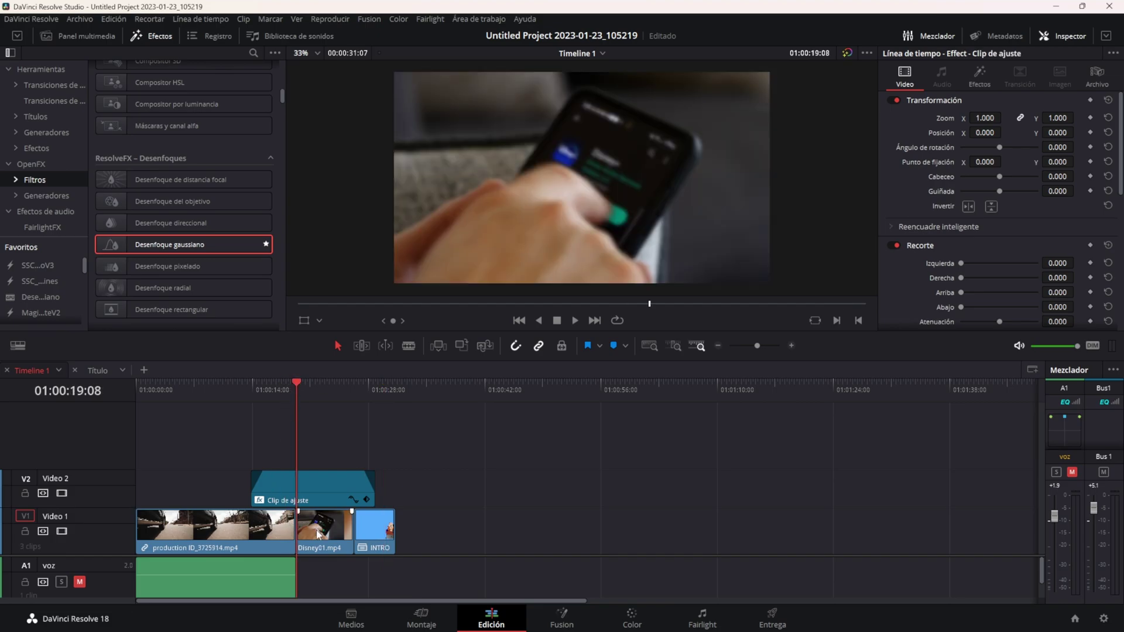
left_click(318, 534)
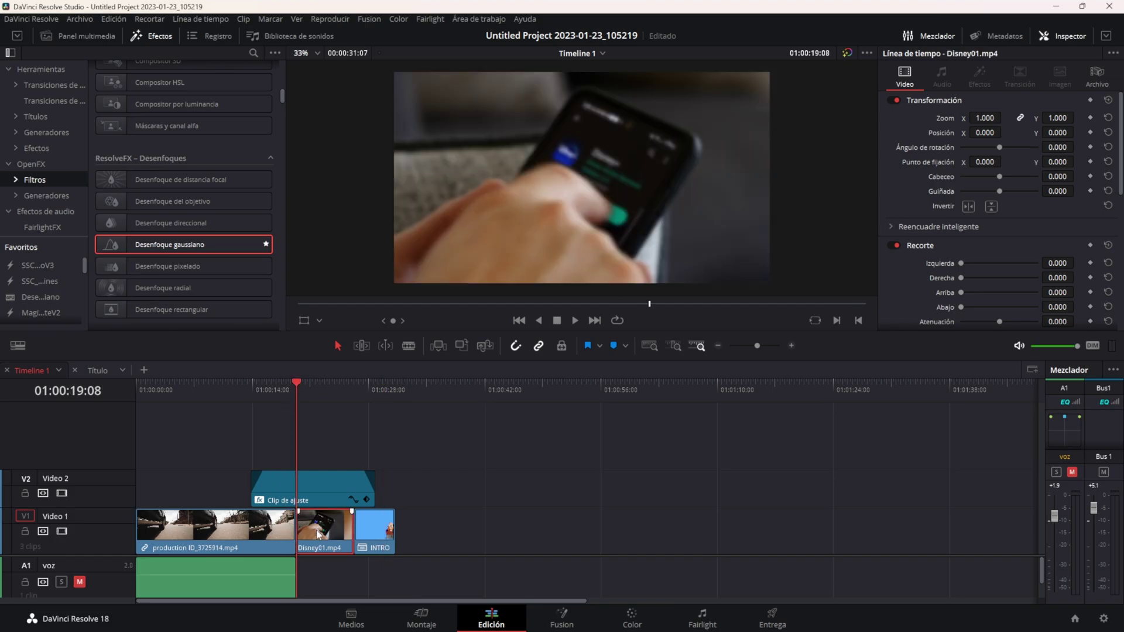
Put Disney01.mp4 from the Videos bin on V3, align it, and trim its start to 01:00:16:20.
left_click(100, 35)
left_click(48, 85)
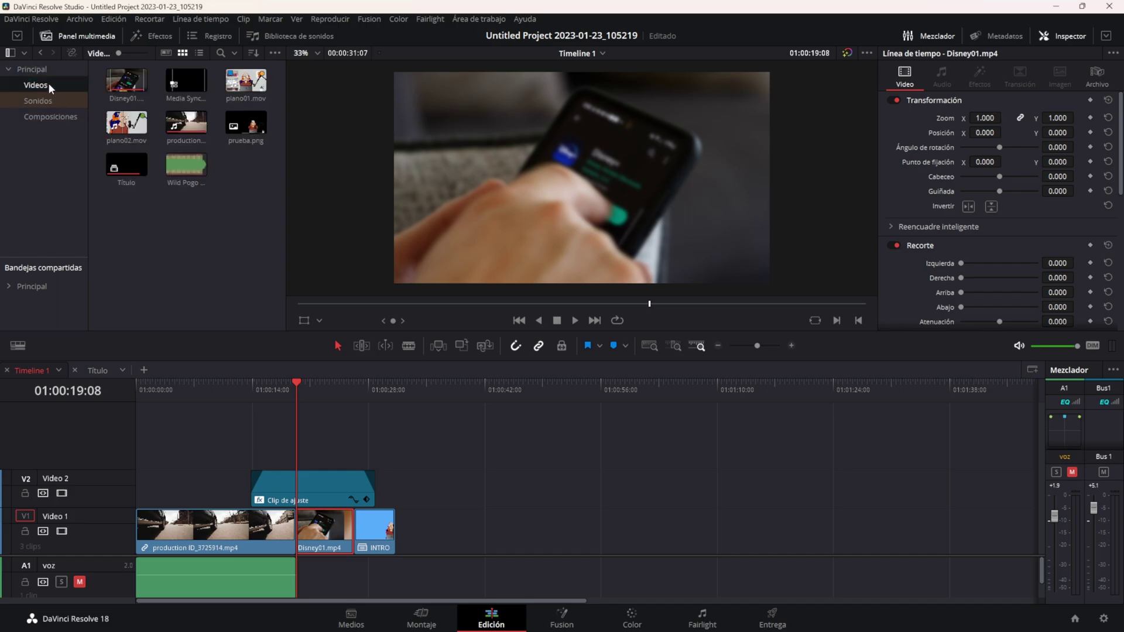
mouse_move(126, 80)
left_mouse_down()
mouse_move(250, 194)
mouse_move(452, 504)
left_mouse_up()
left_click_drag(400, 442, 320, 442)
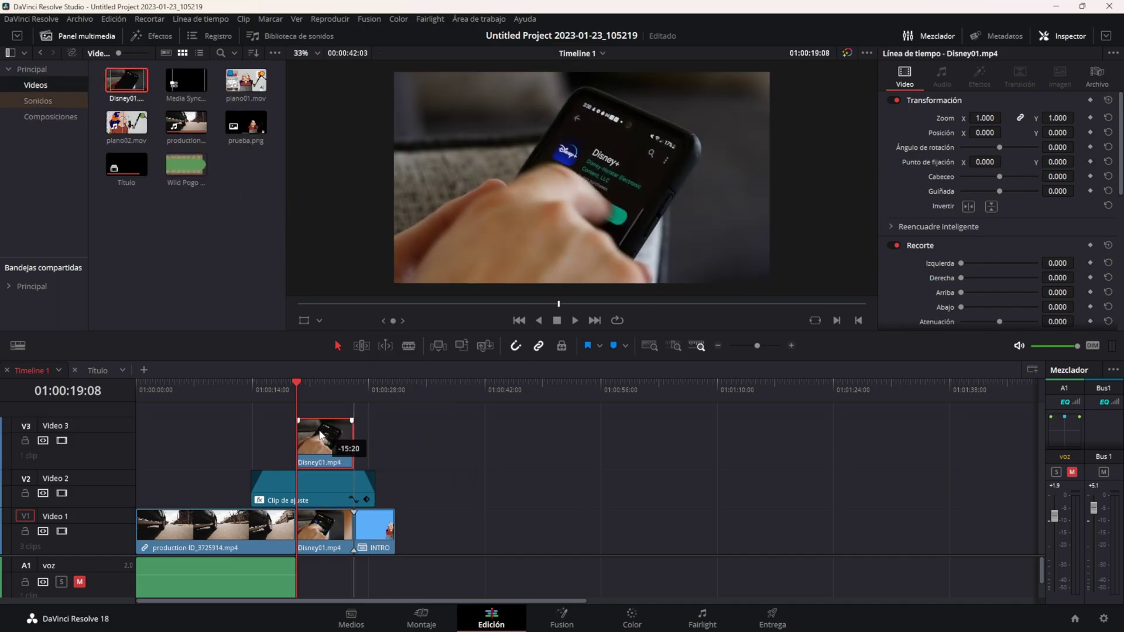
left_click(276, 390)
left_click(276, 390)
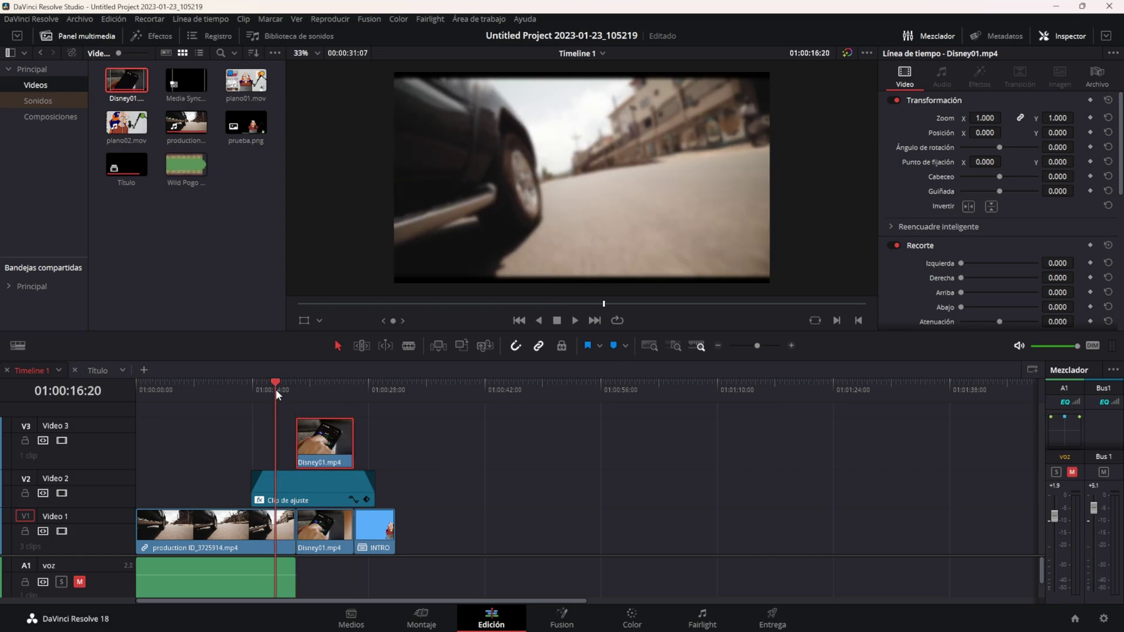
left_click_drag(302, 434, 323, 436)
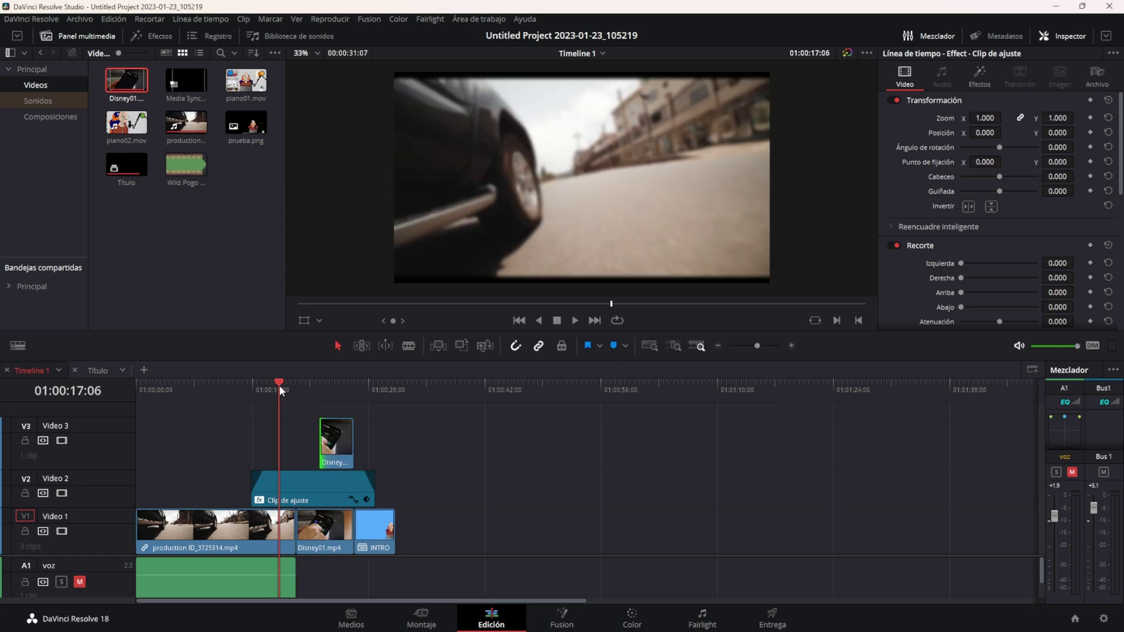
Play the phone section to confirm it shows sharp, then select the V2 adjustment clip.
left_click_drag(279, 386, 296, 388)
key("space")
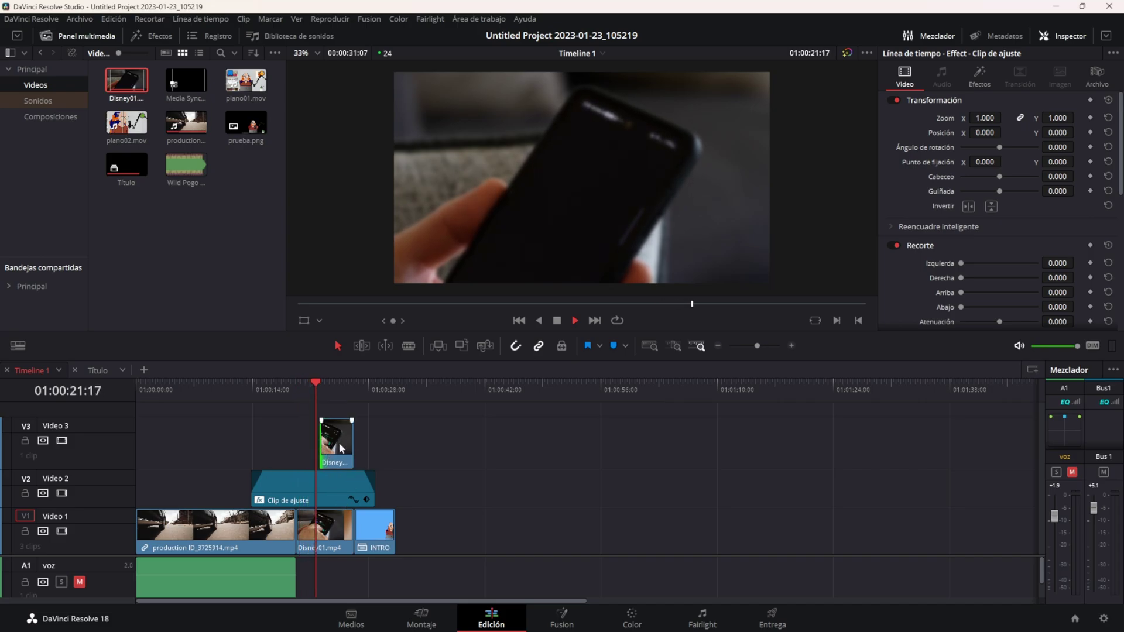
key("space")
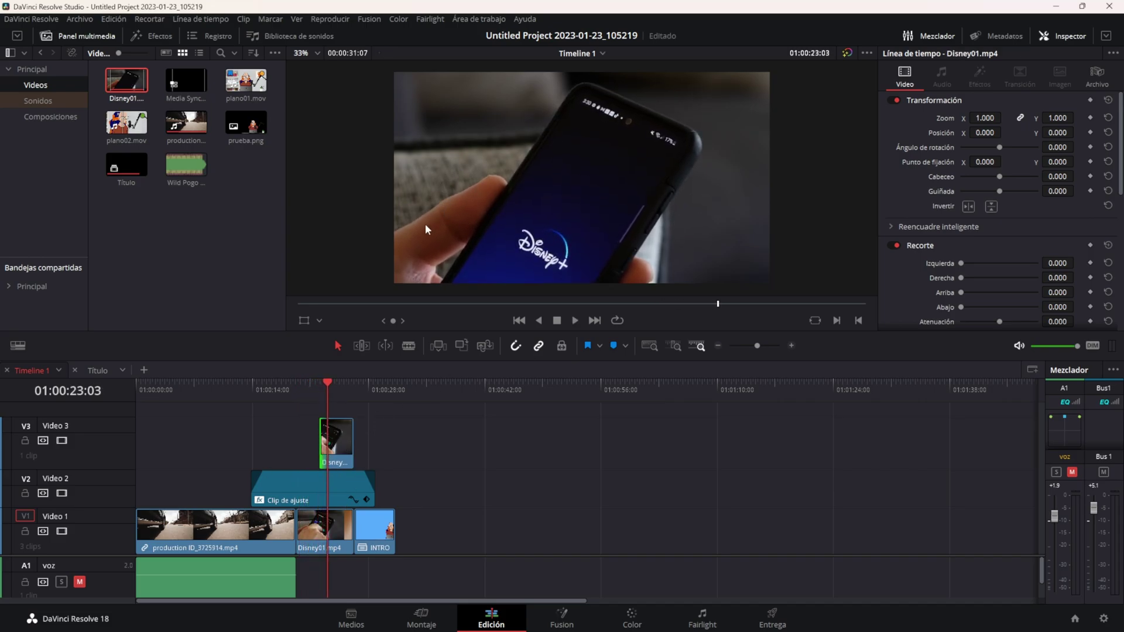
left_click_drag(338, 391, 336, 384)
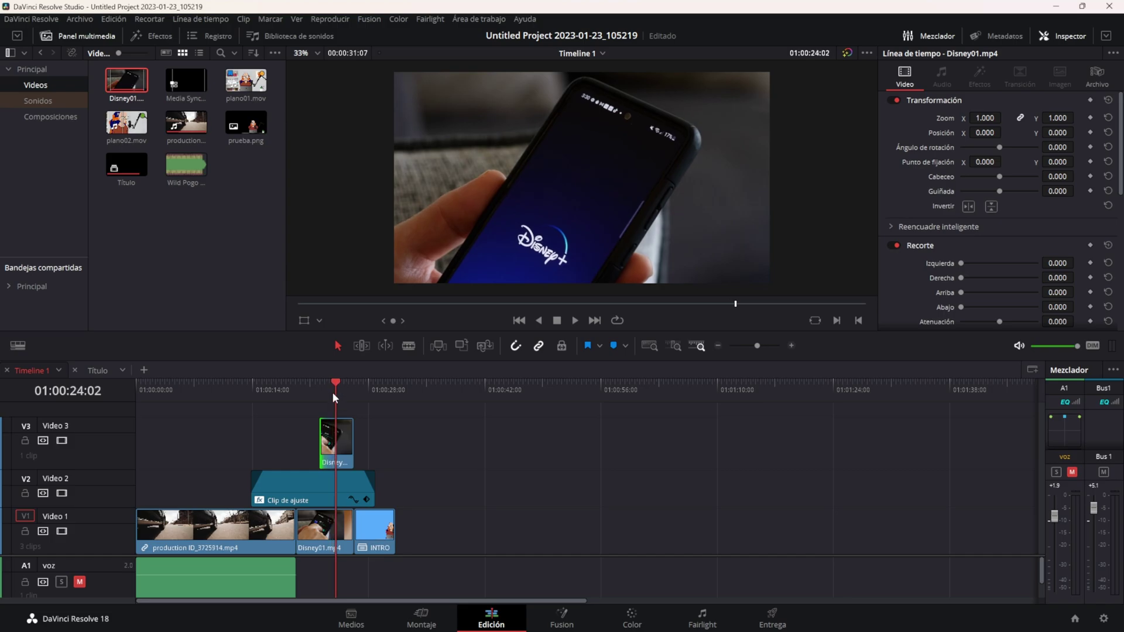
left_click(297, 481)
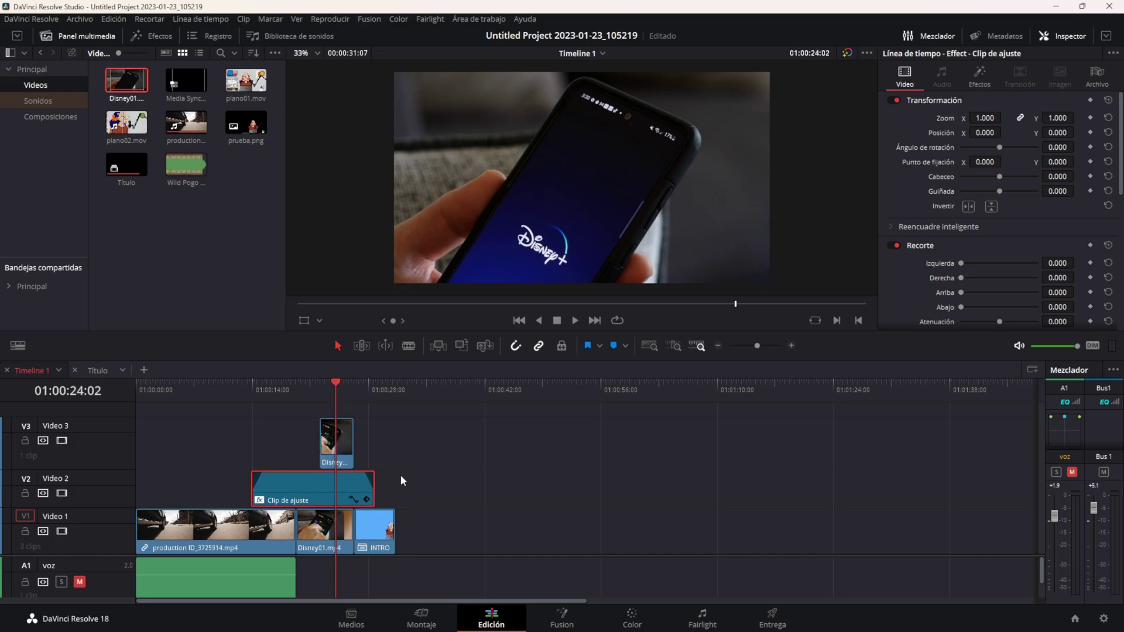
left_click_drag(403, 472, 231, 596)
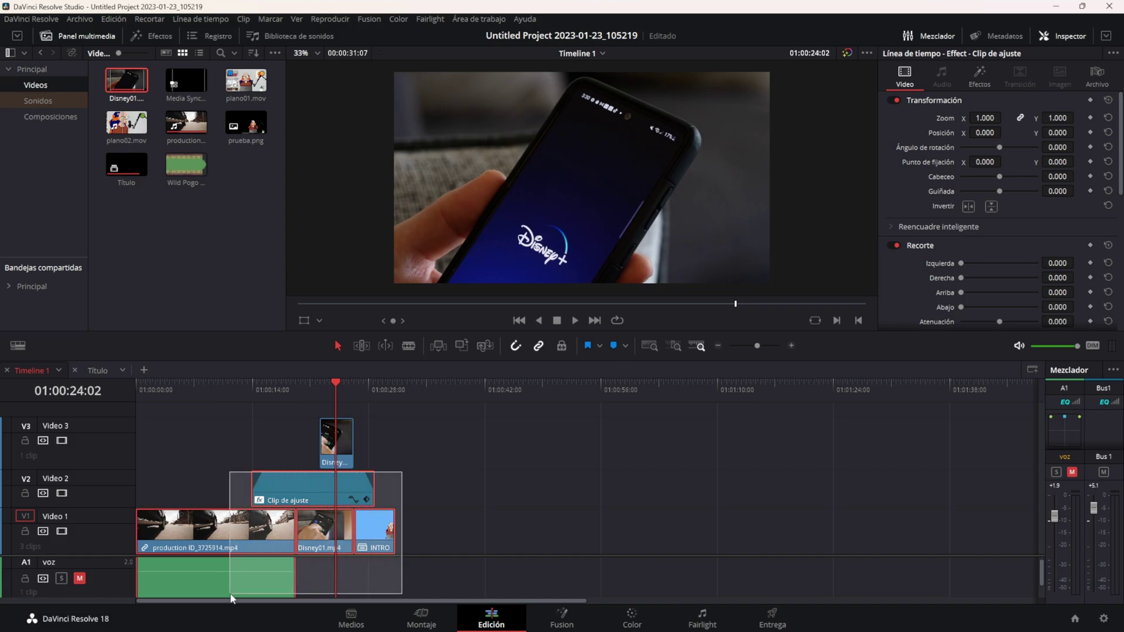
left_click_drag(399, 411, 289, 413)
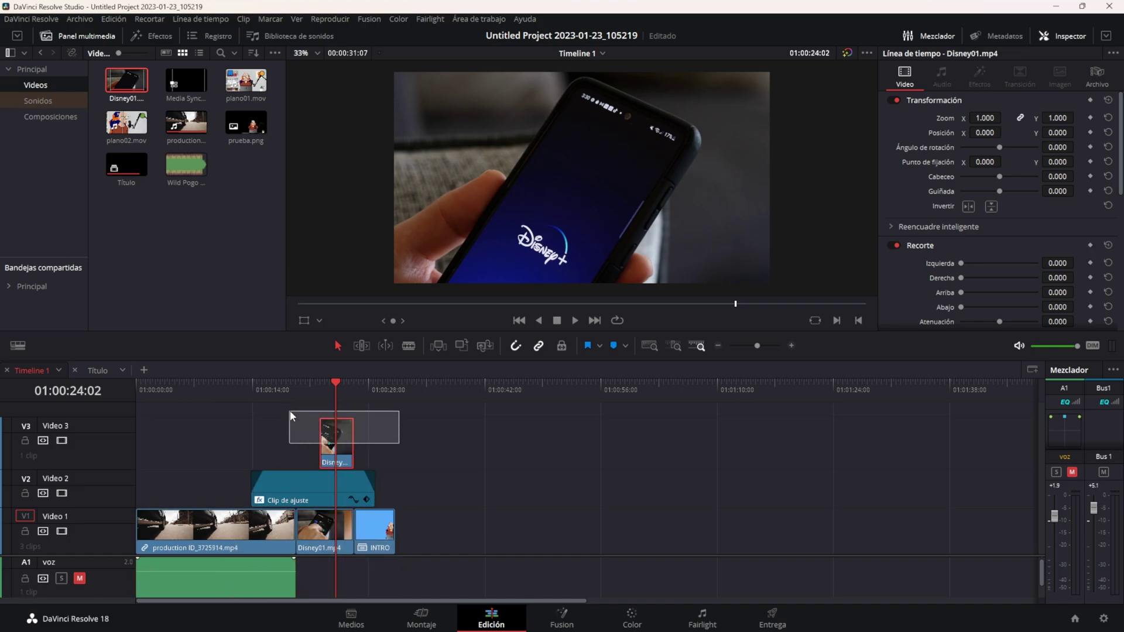
left_click(308, 490)
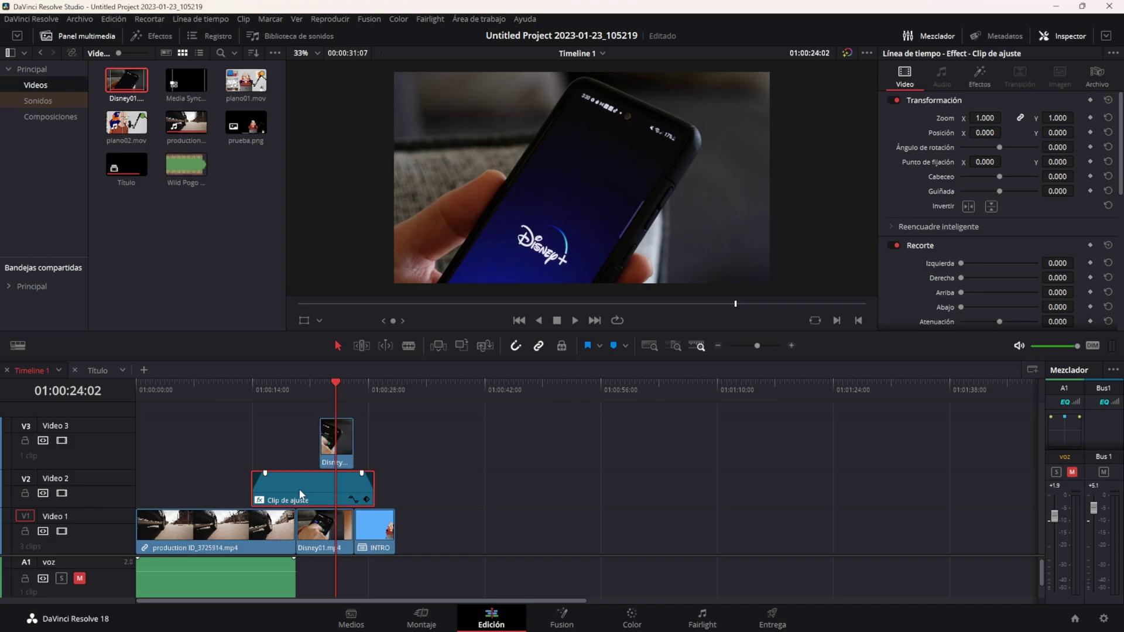
left_click_drag(301, 494, 302, 420)
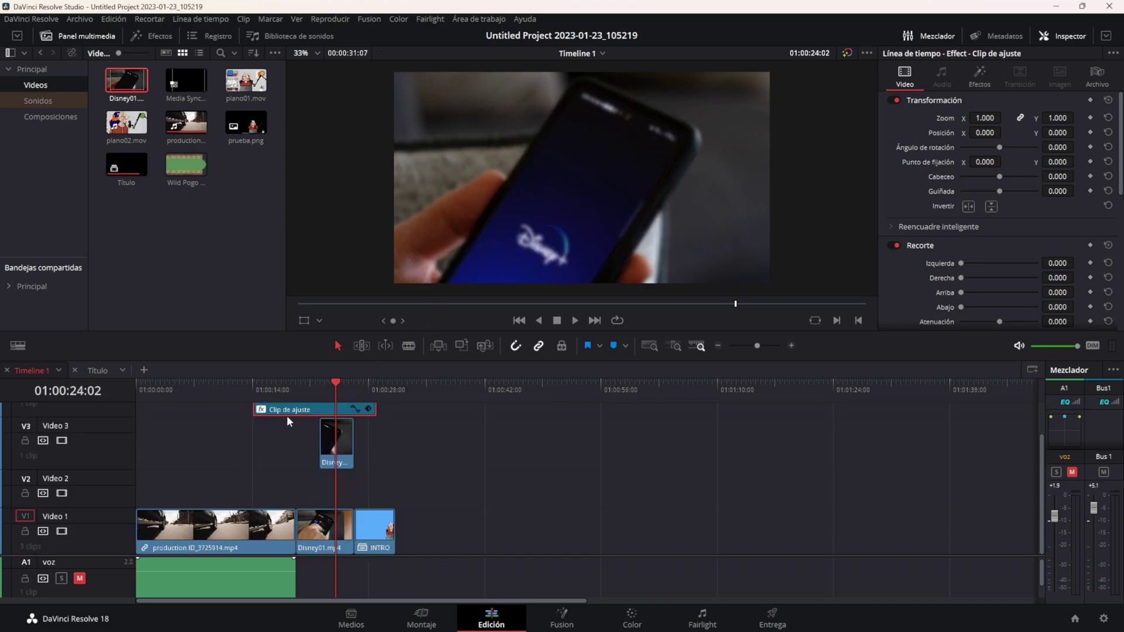
key("ctrl+z")
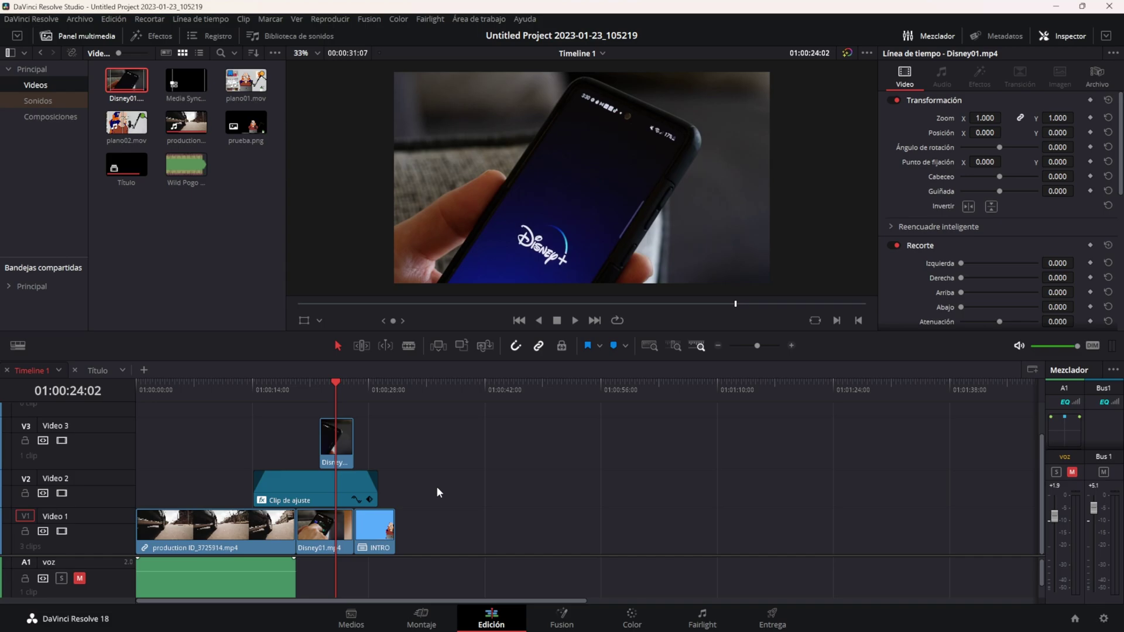
left_click(377, 384)
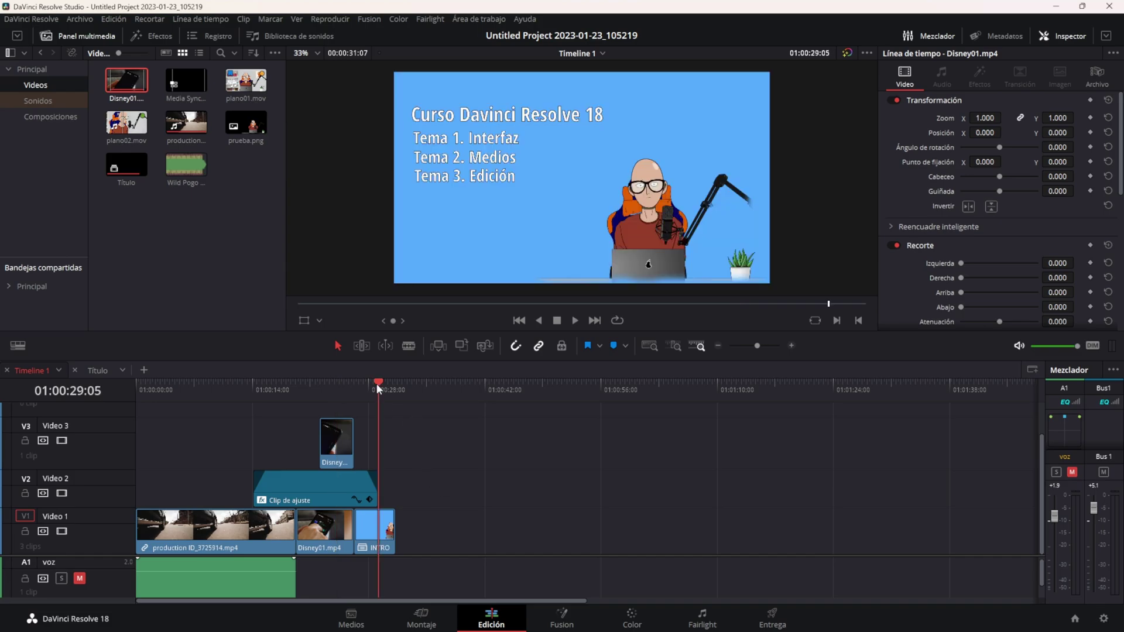
left_click(368, 381)
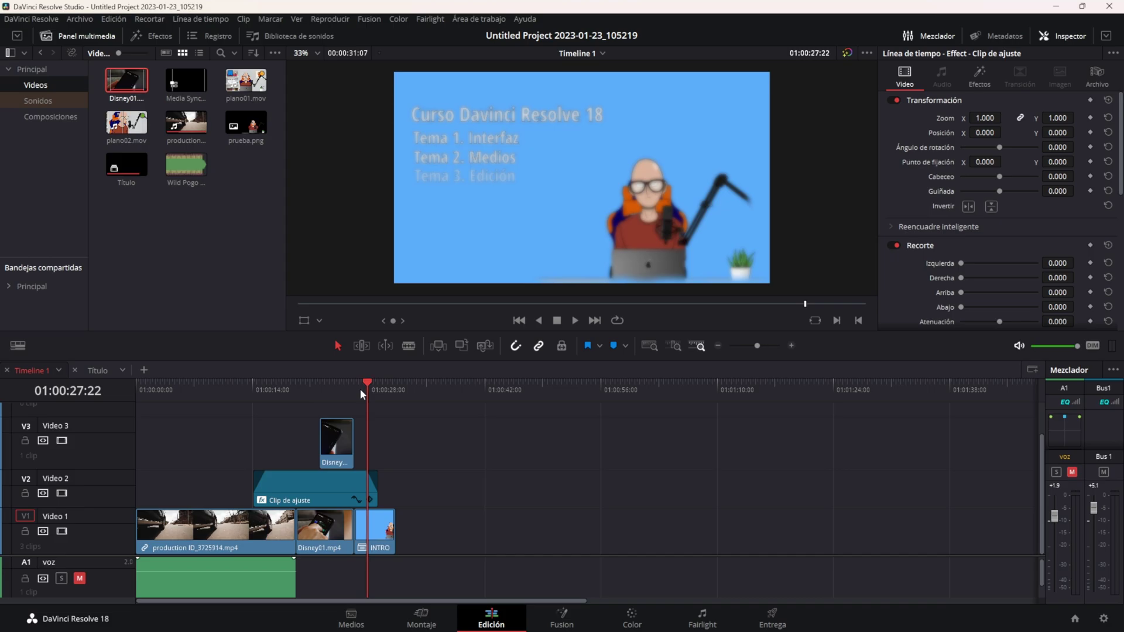
left_click(377, 389)
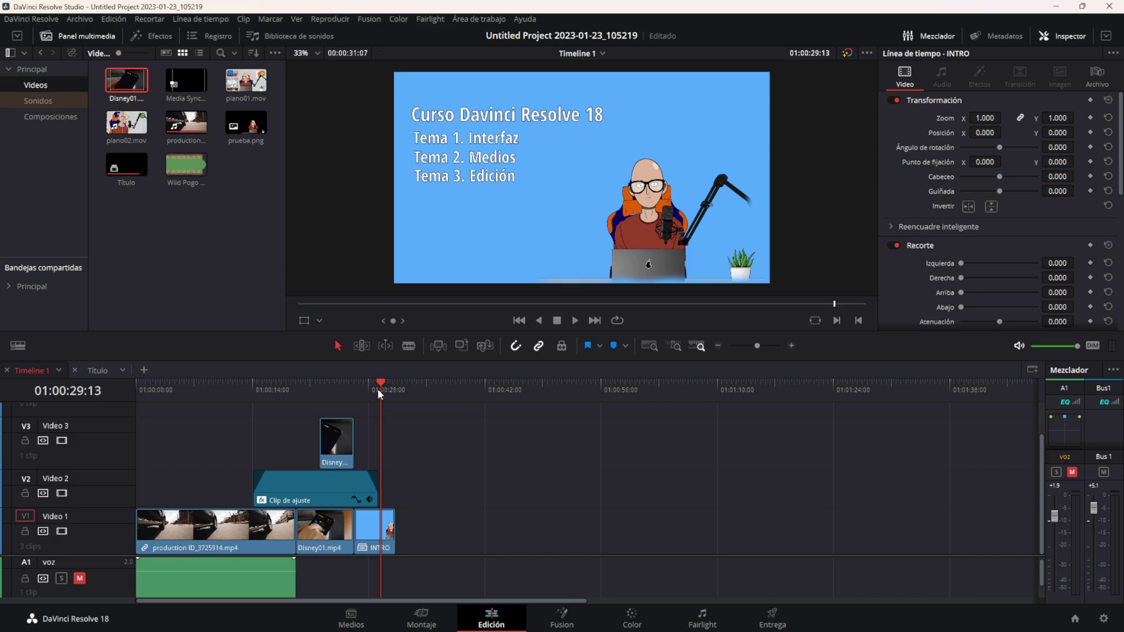
left_click(349, 481)
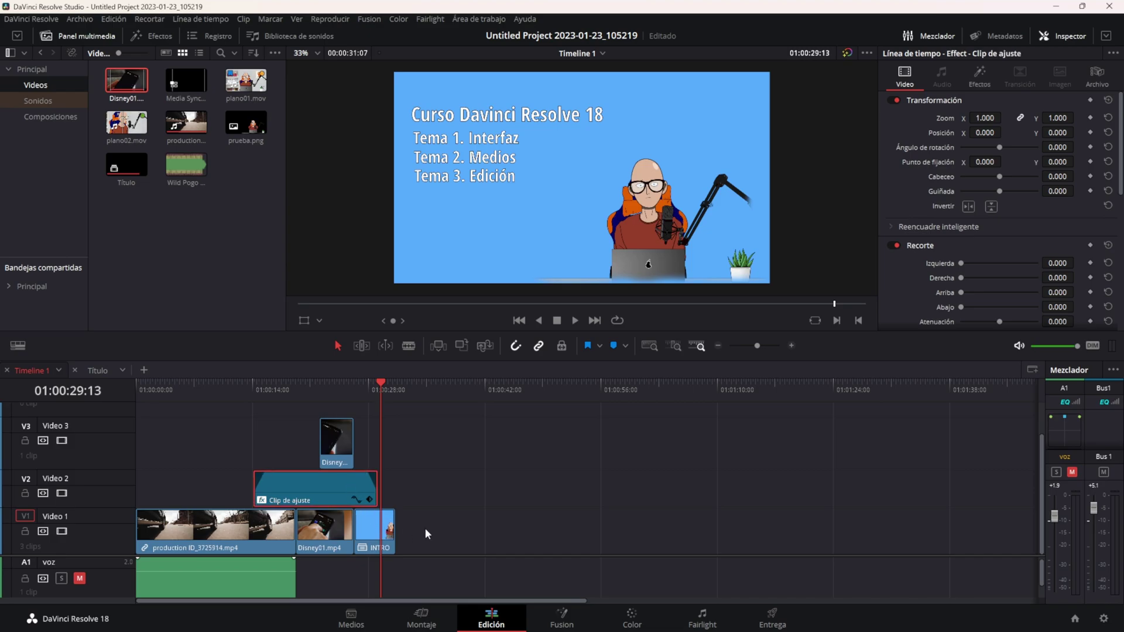